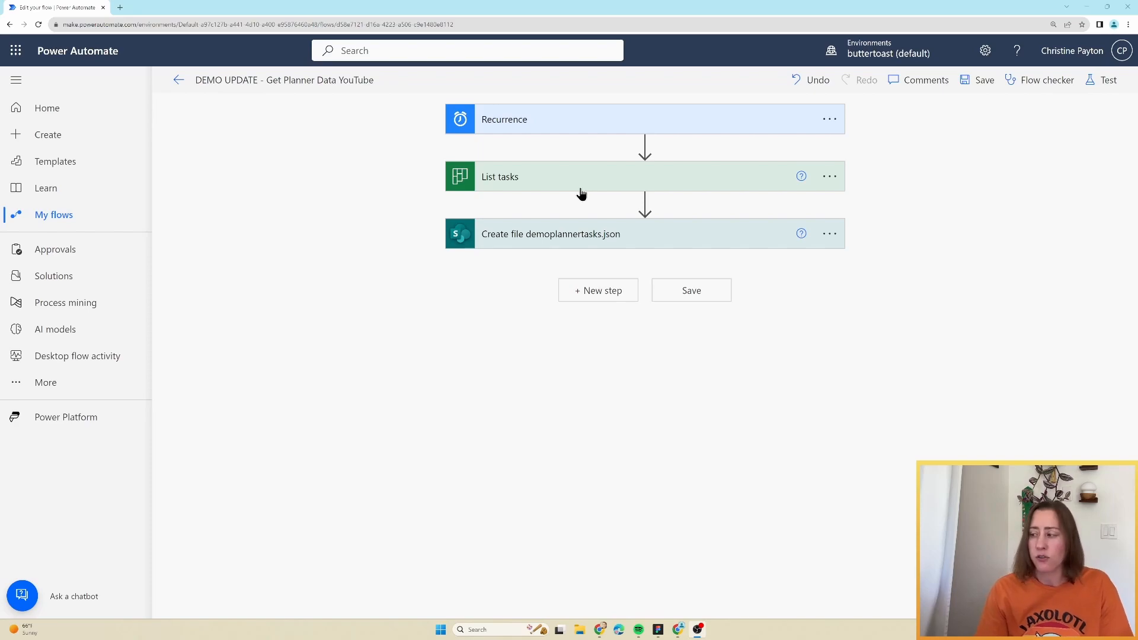
- Add an Initialize variable action after Recurrence, with the name Assignees and the type Array
{"action": "mouse_move", "coordinate": [590, 204]}
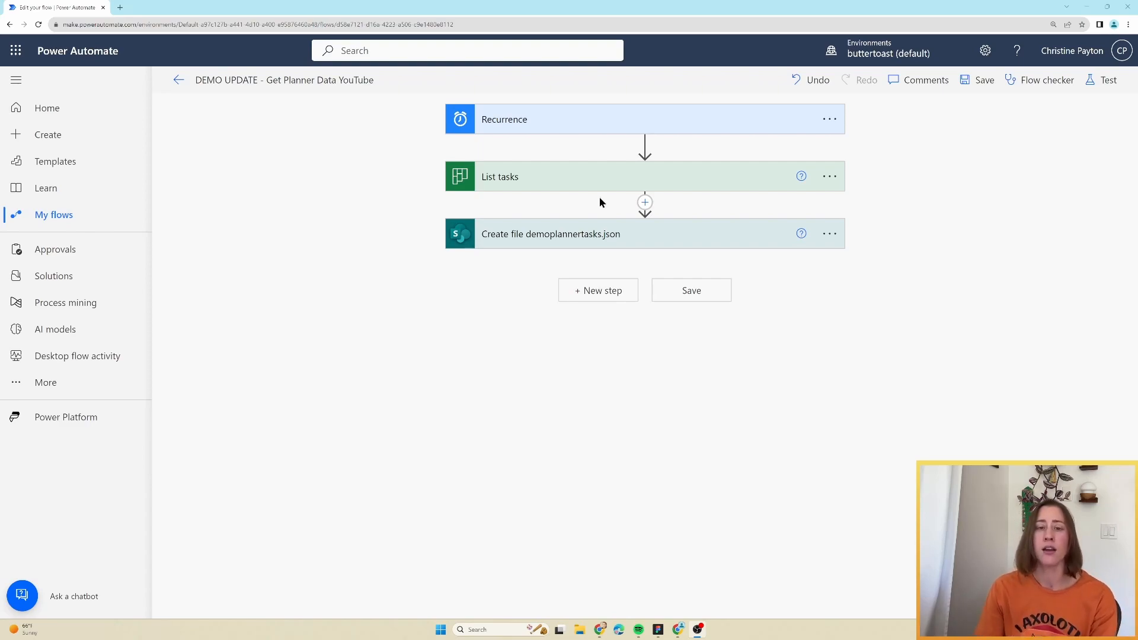
{"action": "mouse_move", "coordinate": [706, 138]}
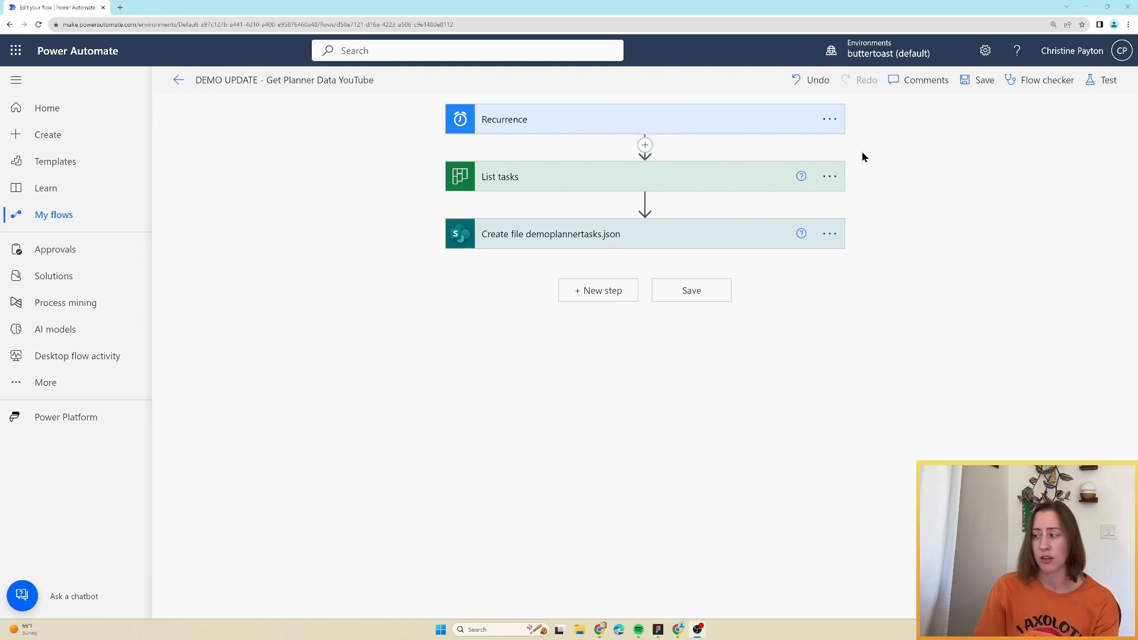
{"action": "left_click", "coordinate": [645, 145]}
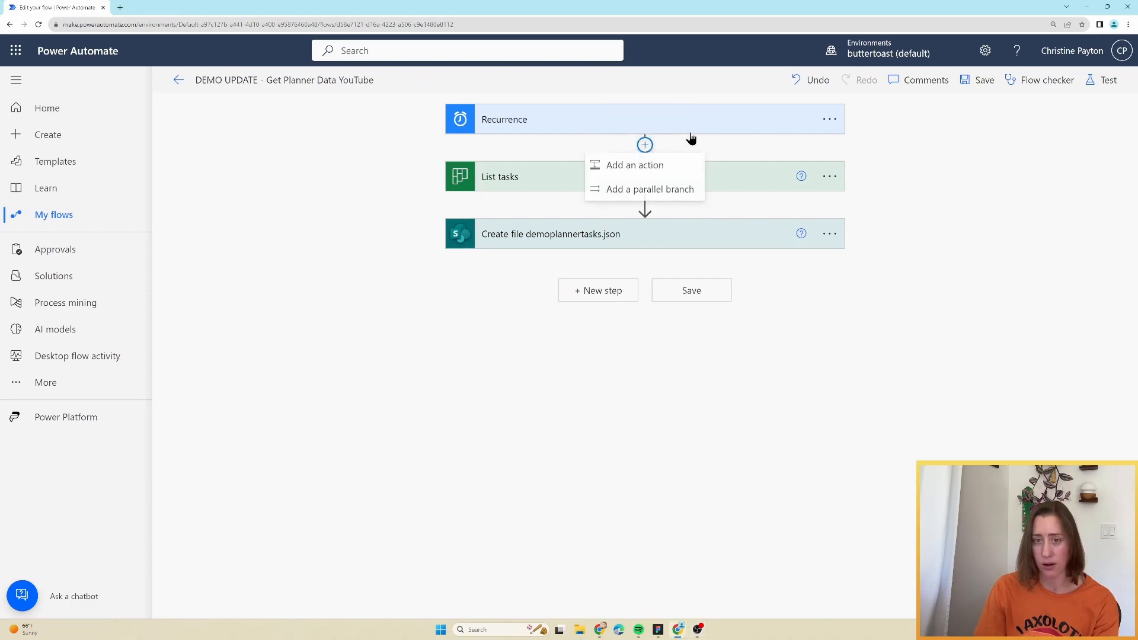
{"action": "left_click", "coordinate": [647, 165]}
{"action": "type", "text": "initi"}
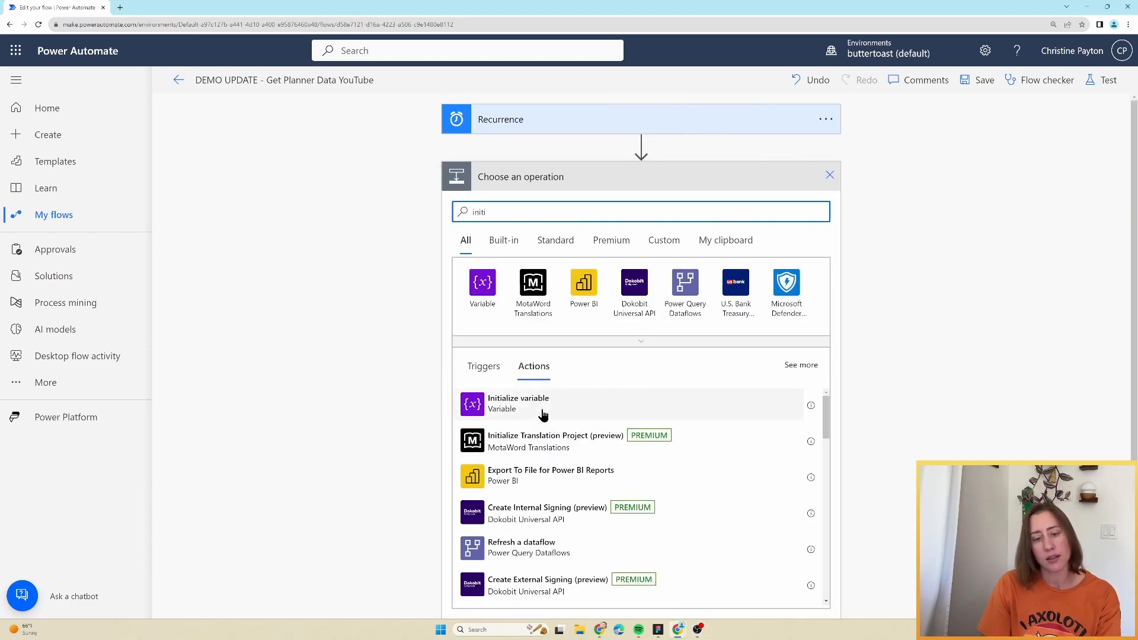
{"action": "left_click", "coordinate": [543, 414]}
{"action": "left_click", "coordinate": [821, 234]}
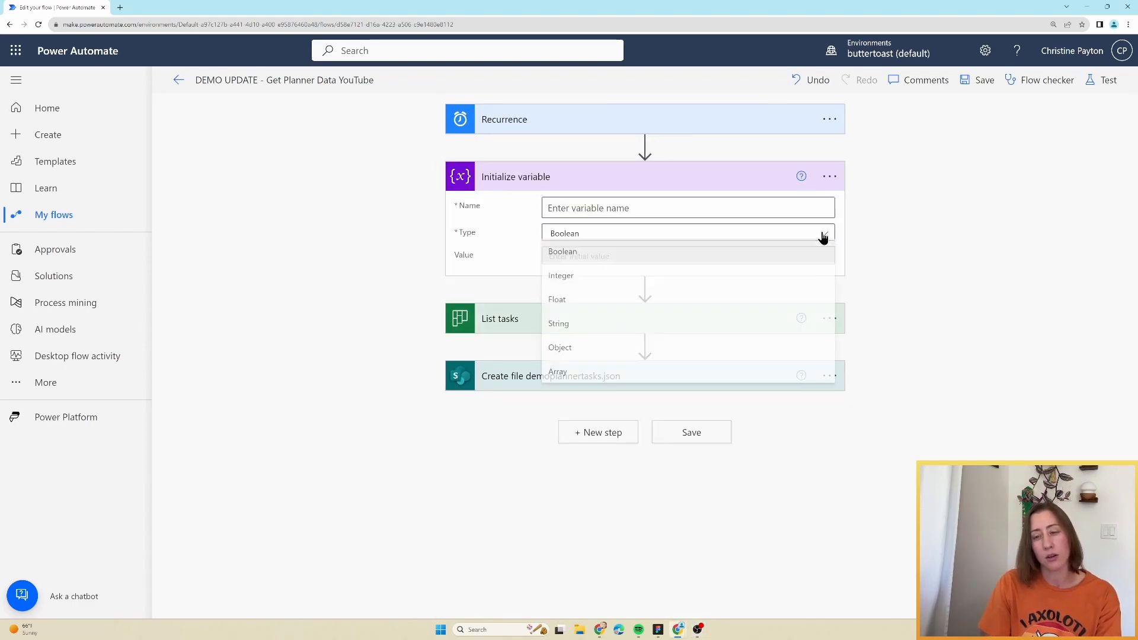
{"action": "left_click", "coordinate": [623, 373]}
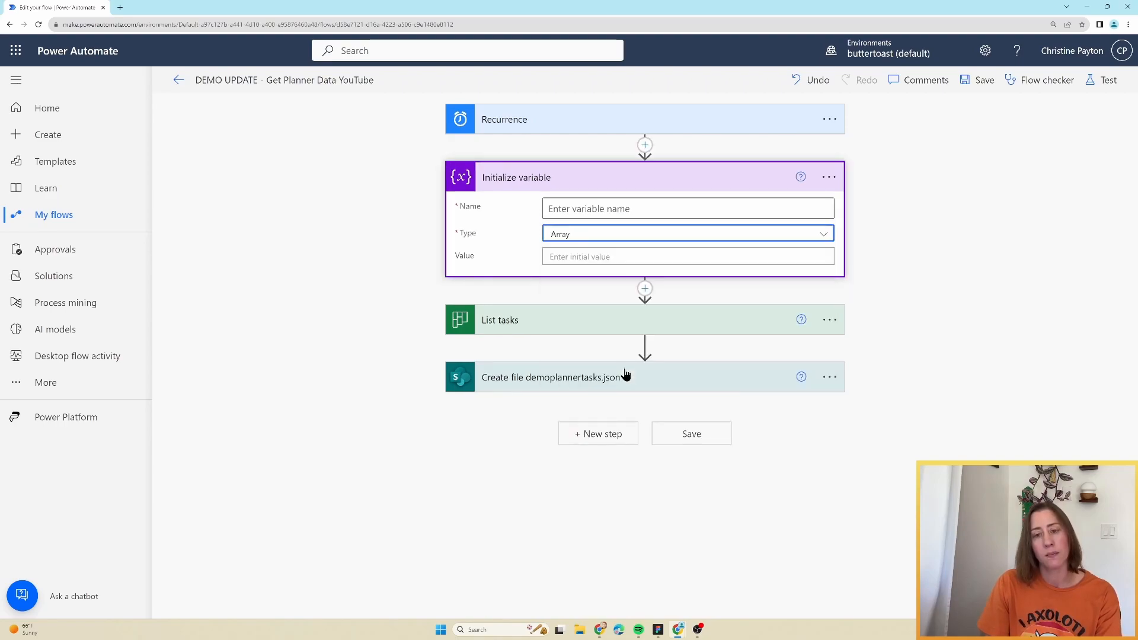
{"action": "left_click", "coordinate": [663, 208]}
{"action": "type", "text": "Assignees"}
- Rename the new variable action as Initialize variable Assignees
{"action": "left_click", "coordinate": [829, 178]}
{"action": "left_click", "coordinate": [885, 222]}
{"action": "left_click", "coordinate": [684, 179]}
{"action": "type", "text": "Assignees"}
{"action": "key", "text": "Return"}
- Add a second Initialize variable action before List tasks, with the name Subtasks and the type Array
{"action": "left_click", "coordinate": [646, 289]}
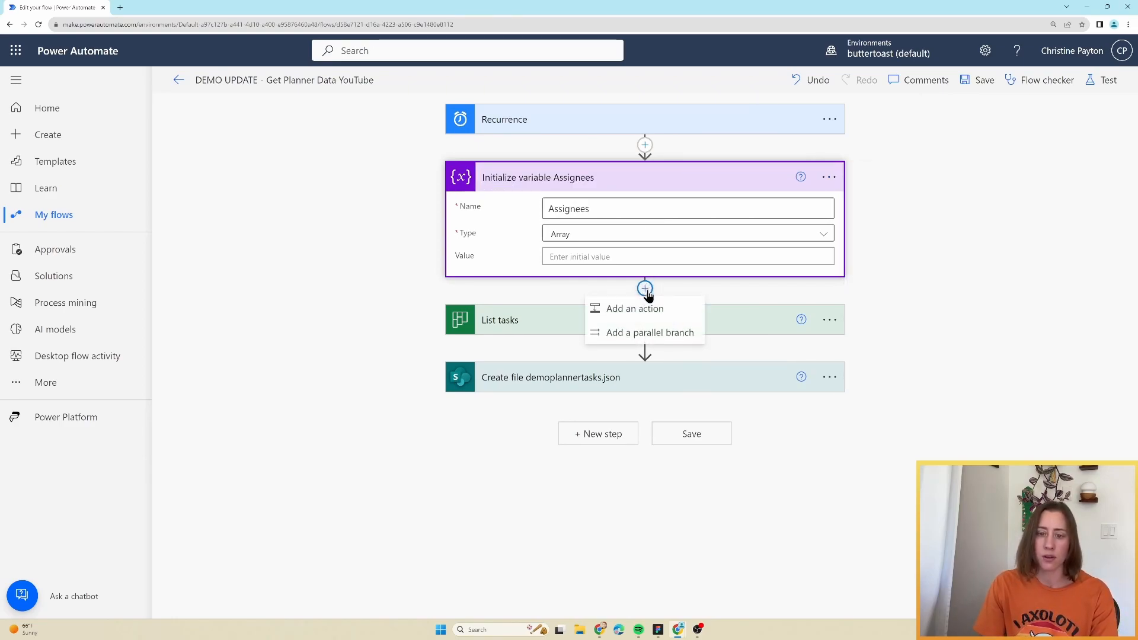
{"action": "left_click", "coordinate": [646, 305]}
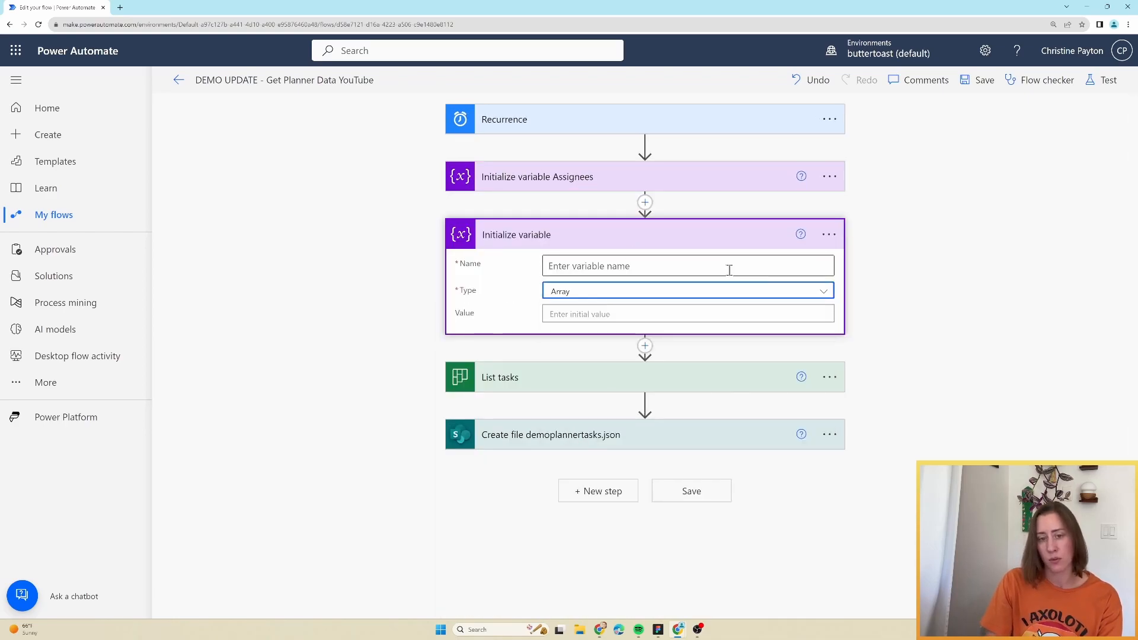
{"action": "left_click", "coordinate": [754, 273]}
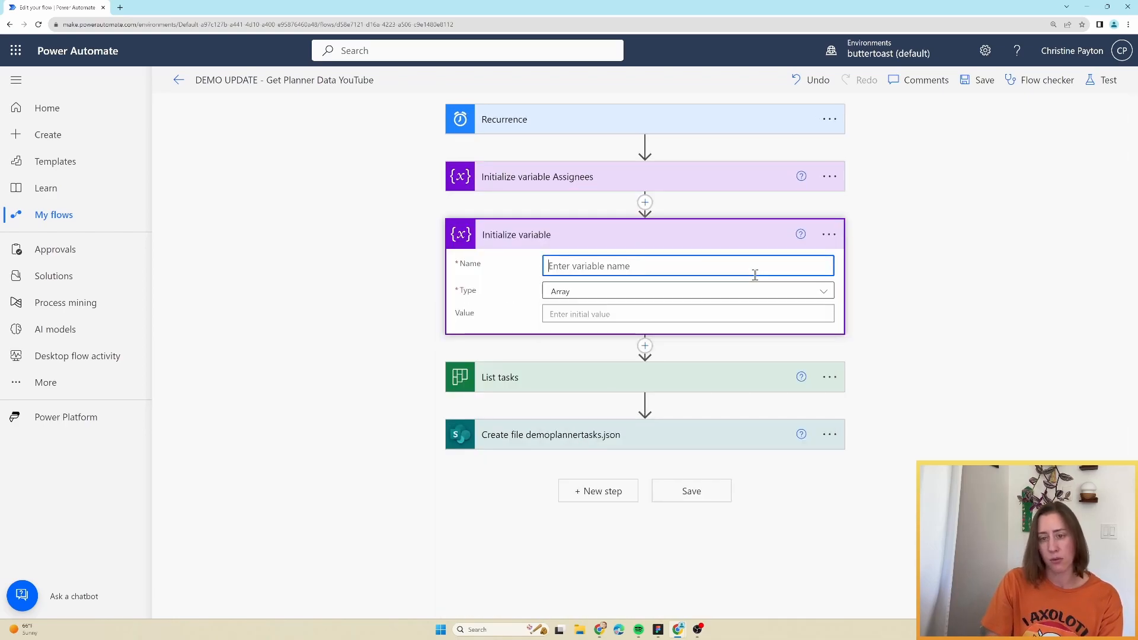
{"action": "type", "text": "Subtasks"}
- Rename the second variable action as Initialize variable Subtasks and collapse its card
{"action": "left_click", "coordinate": [764, 224]}
{"action": "key", "text": "Right"}
{"action": "type", "text": "Subtasks"}
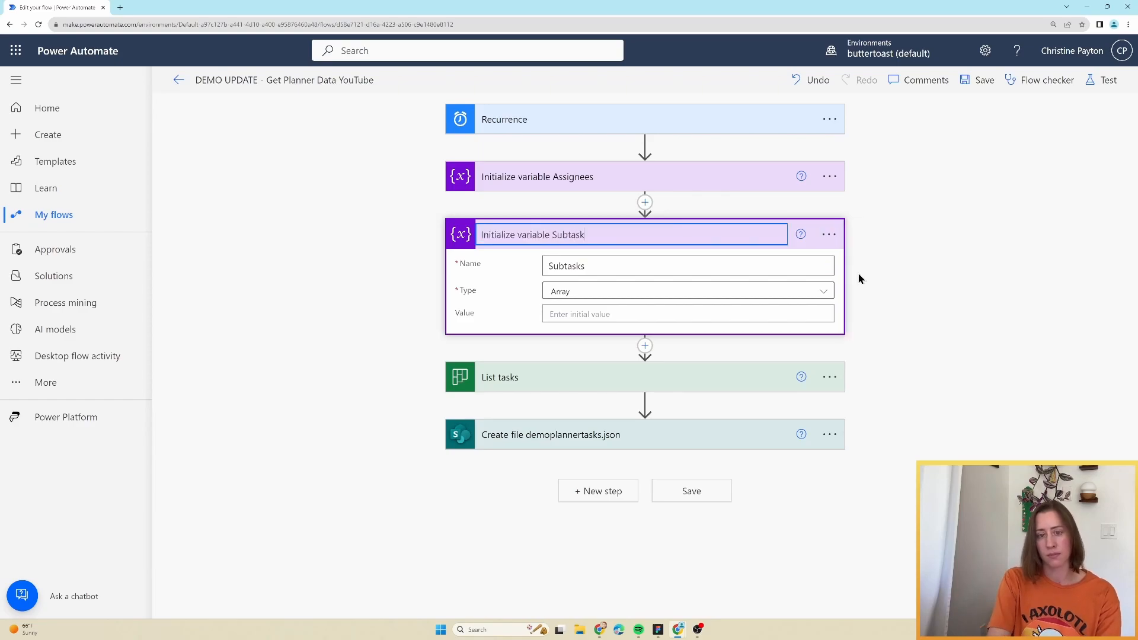
{"action": "key", "text": "Return"}
{"action": "left_click", "coordinate": [874, 337]}
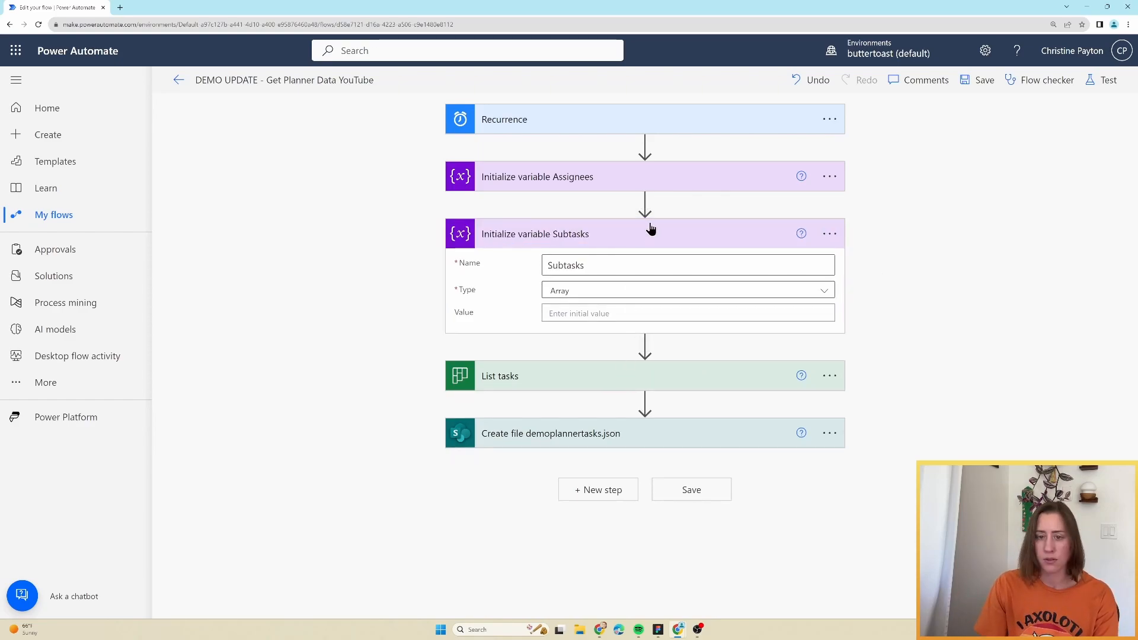
{"action": "left_click", "coordinate": [642, 248]}
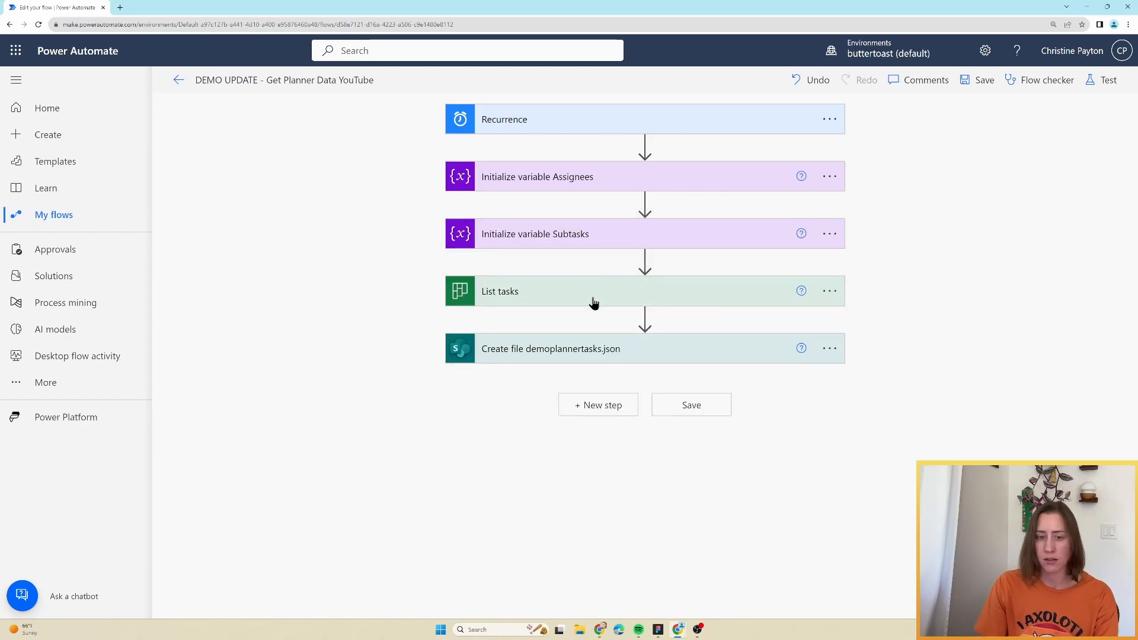
- Insert an Apply to each action between List tasks and the Create file action
{"action": "left_click", "coordinate": [645, 319]}
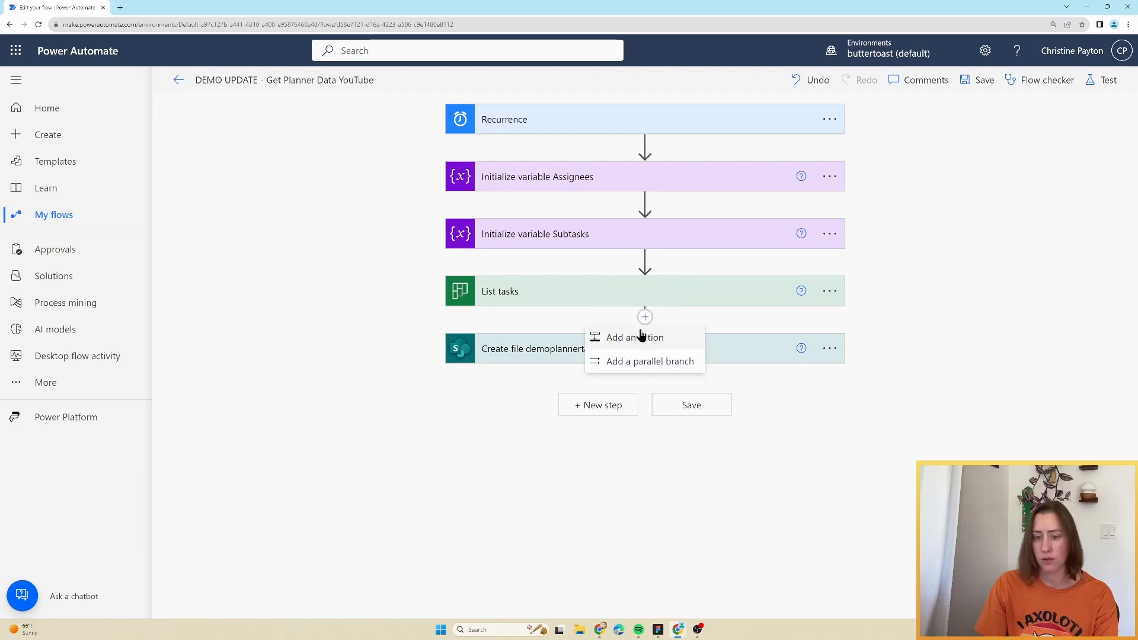
{"action": "left_click", "coordinate": [639, 337]}
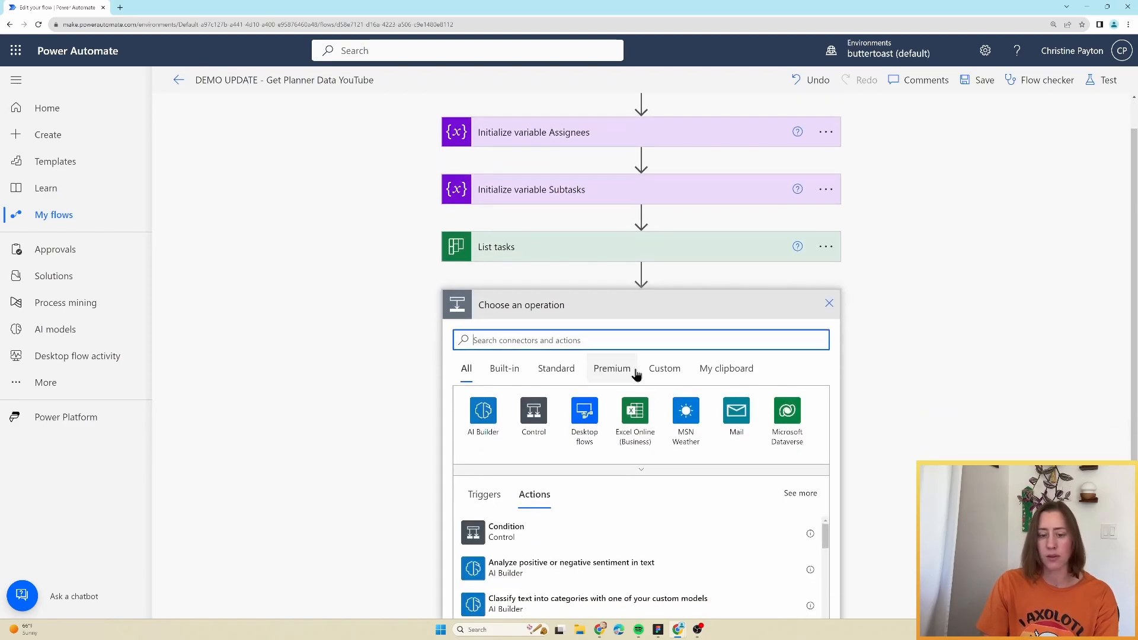
{"action": "type", "text": "apply to each"}
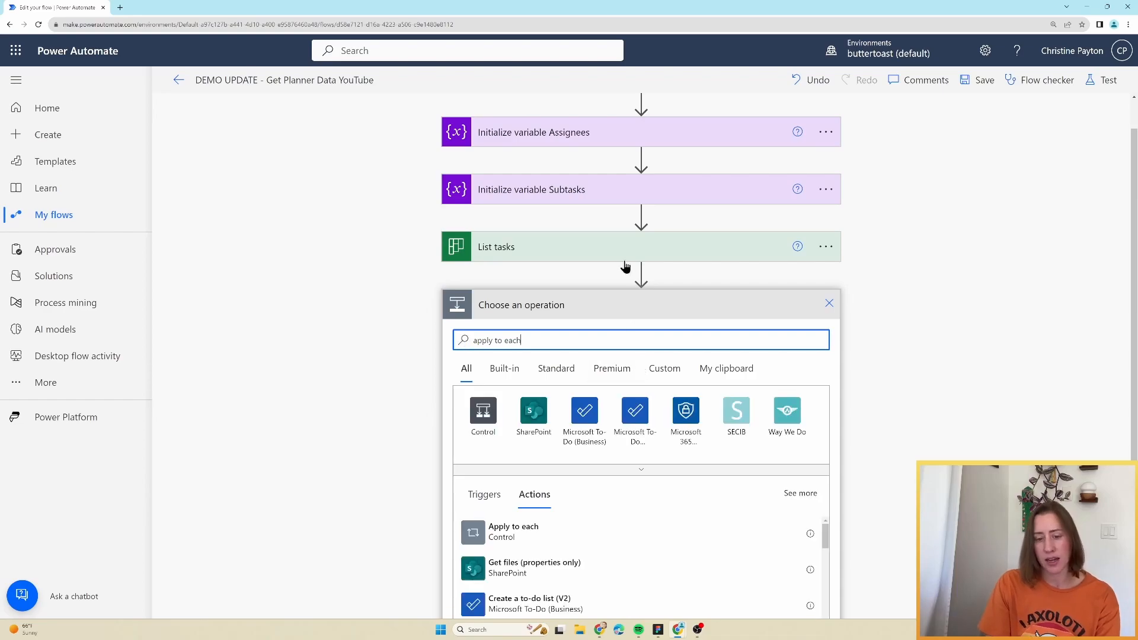
{"action": "scroll", "coordinate": [830, 365], "scroll_direction": "down", "scroll_amount": 1}
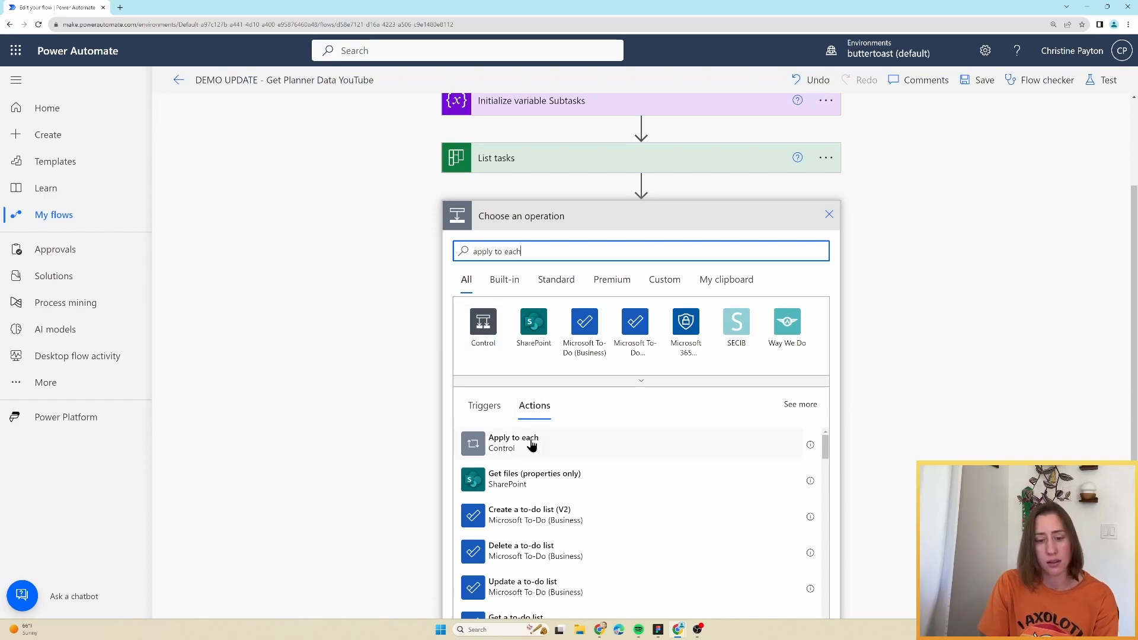
{"action": "left_click", "coordinate": [730, 439]}
- Use the value output of List tasks as the input of the Apply to each loop
{"action": "left_click", "coordinate": [959, 342]}
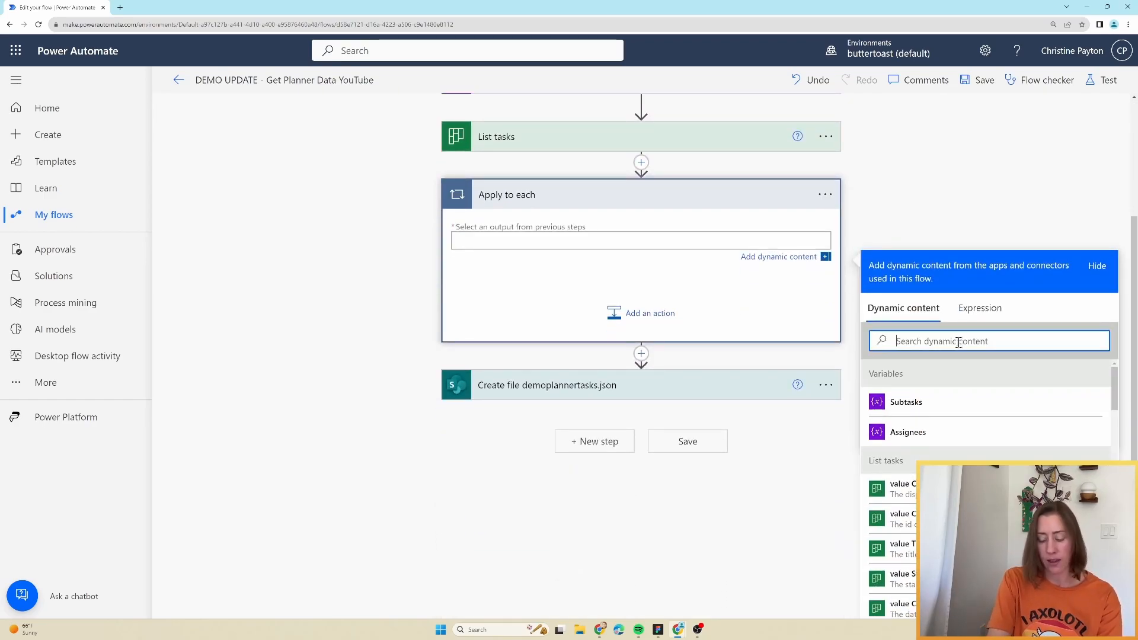
{"action": "type", "text": "value"}
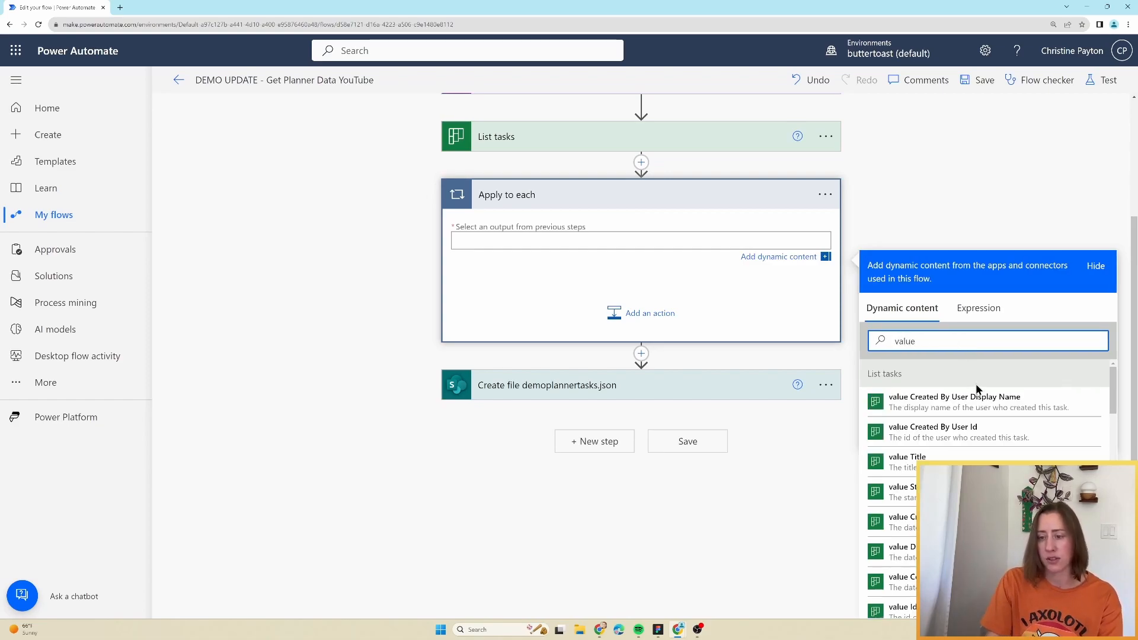
{"action": "scroll", "coordinate": [984, 441], "scroll_direction": "down", "scroll_amount": 10}
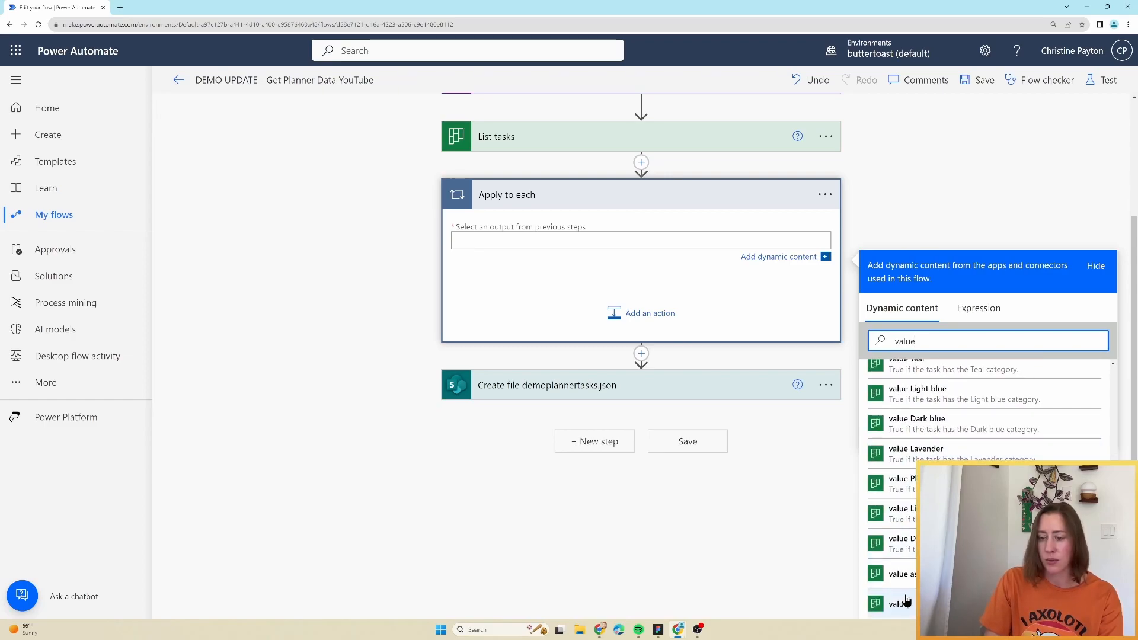
{"action": "left_click", "coordinate": [910, 605]}
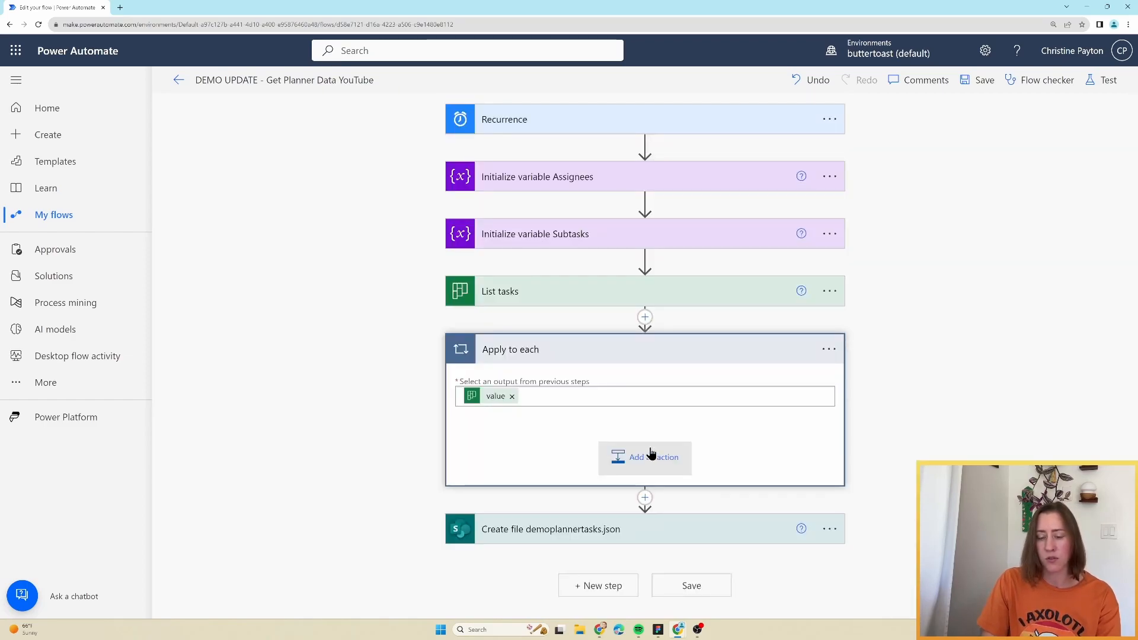
- Add the Planner action Get task details inside the Apply to each loop
{"action": "left_click", "coordinate": [651, 454]}
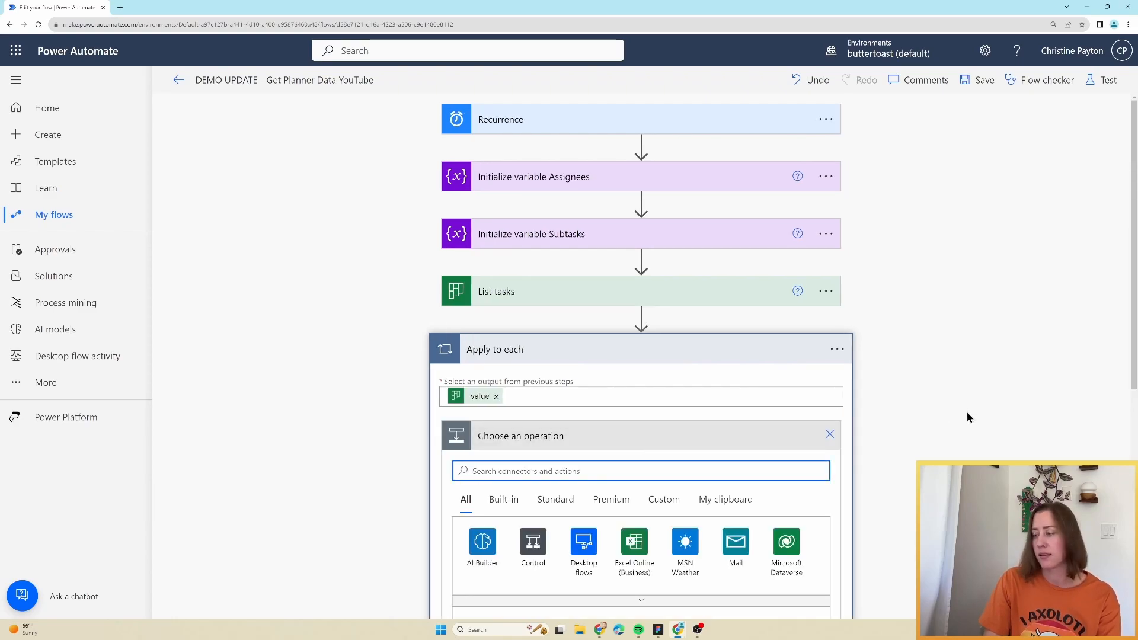
{"action": "type", "text": "get"}
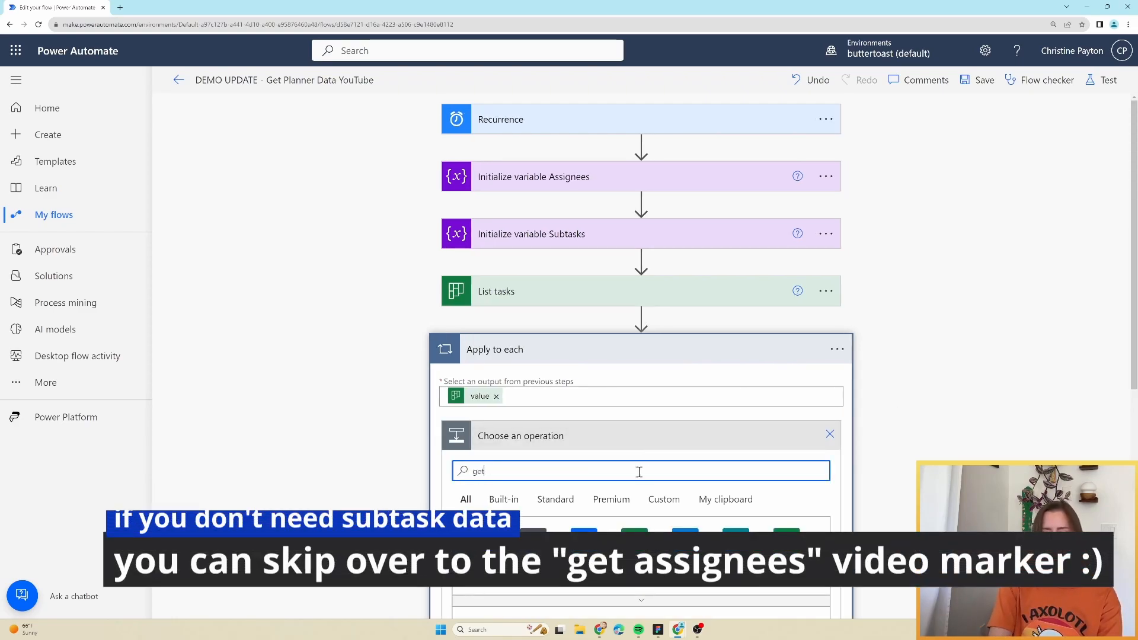
{"action": "type", "text": " task details"}
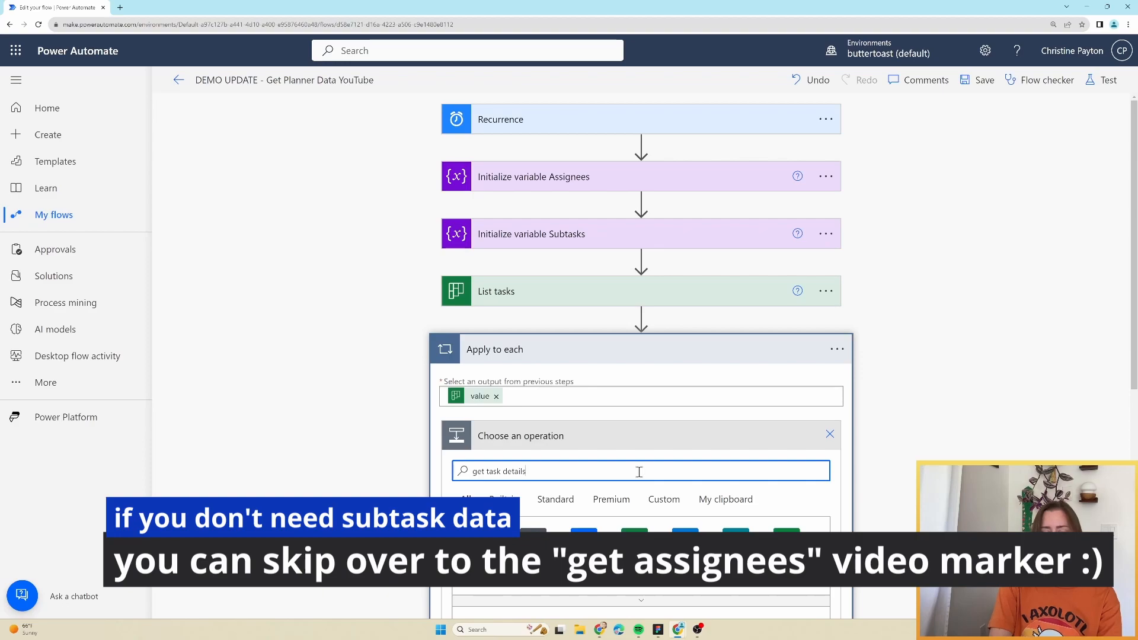
{"action": "scroll", "coordinate": [853, 437], "scroll_direction": "down", "scroll_amount": 2}
{"action": "scroll", "coordinate": [573, 472], "scroll_direction": "down", "scroll_amount": 2}
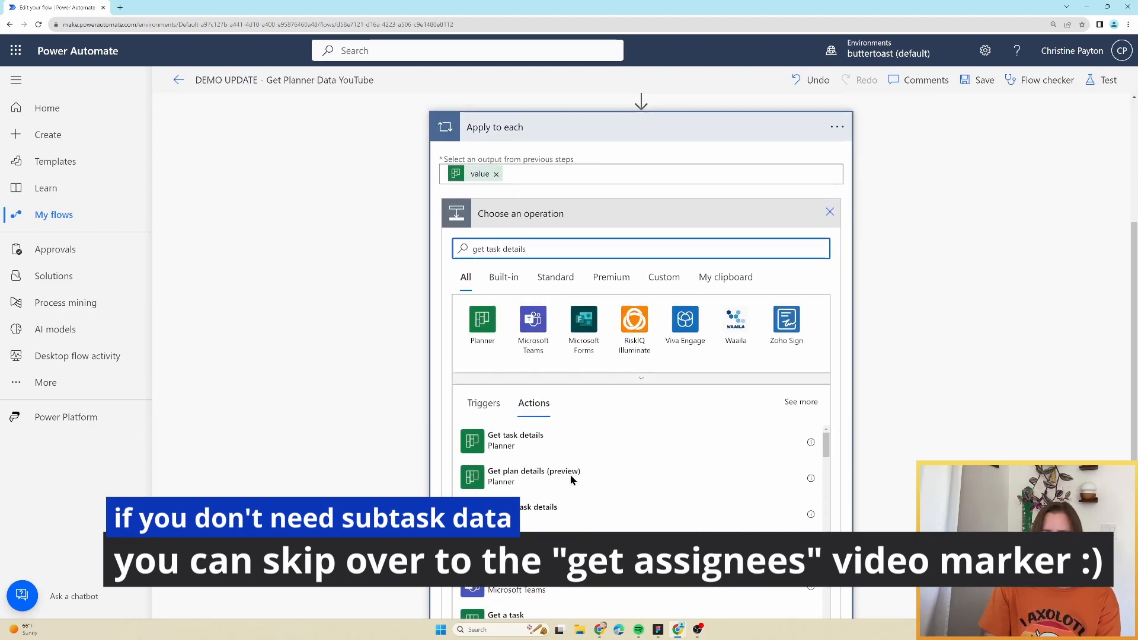
{"action": "left_click", "coordinate": [591, 448]}
- Set the Task Id of Get task details to a custom value, the dynamic content value Id from List tasks
{"action": "left_click", "coordinate": [702, 403]}
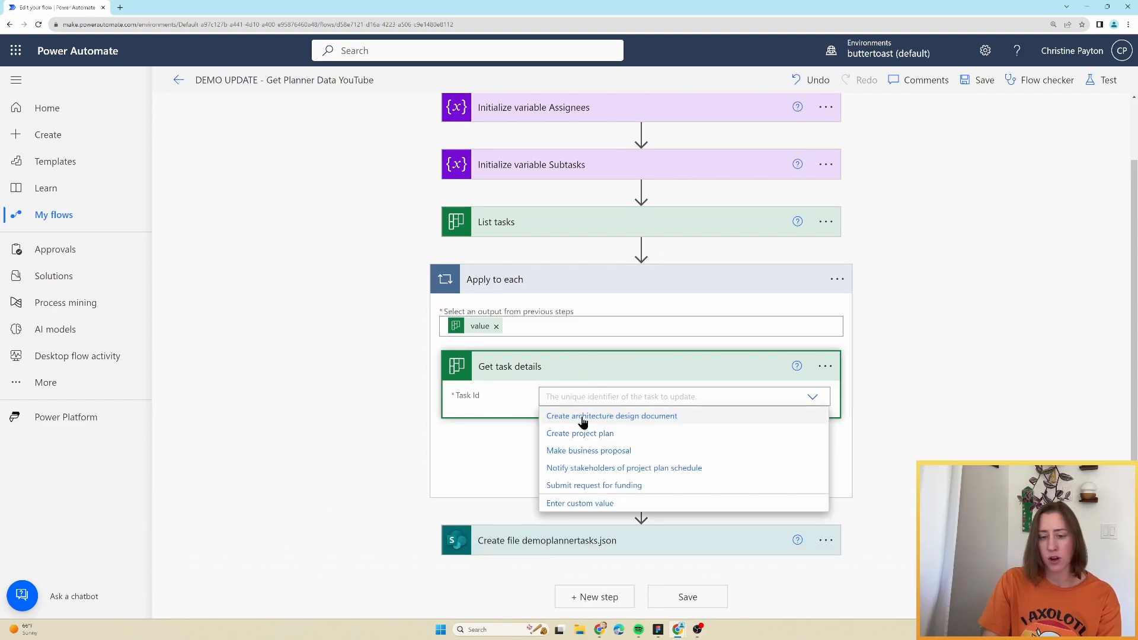
{"action": "left_click", "coordinate": [582, 504]}
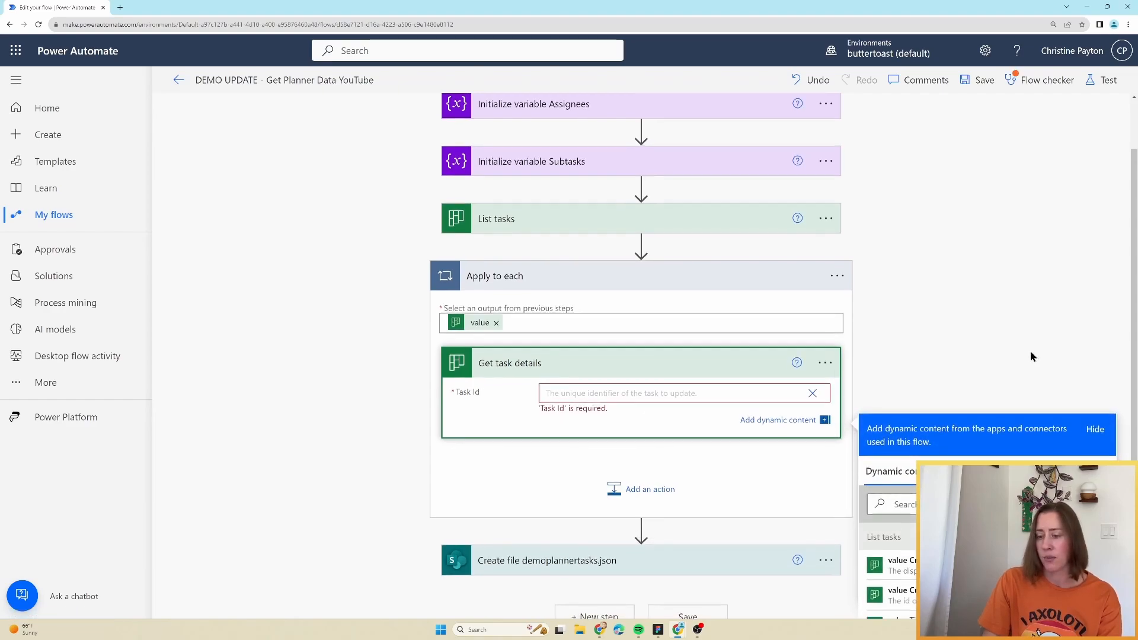
{"action": "scroll", "coordinate": [1030, 351], "scroll_direction": "down", "scroll_amount": 2}
{"action": "scroll", "coordinate": [966, 441], "scroll_direction": "down", "scroll_amount": 2}
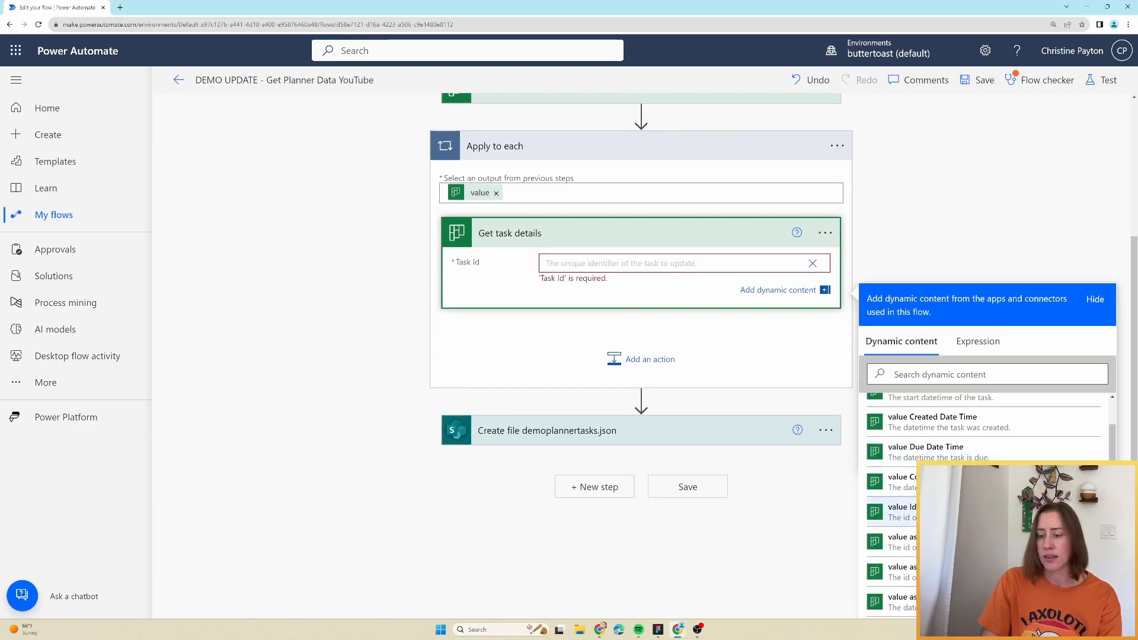
- Add an Append to array variable action after Get task details, targeting the Subtasks variable
{"action": "left_click", "coordinate": [650, 359]}
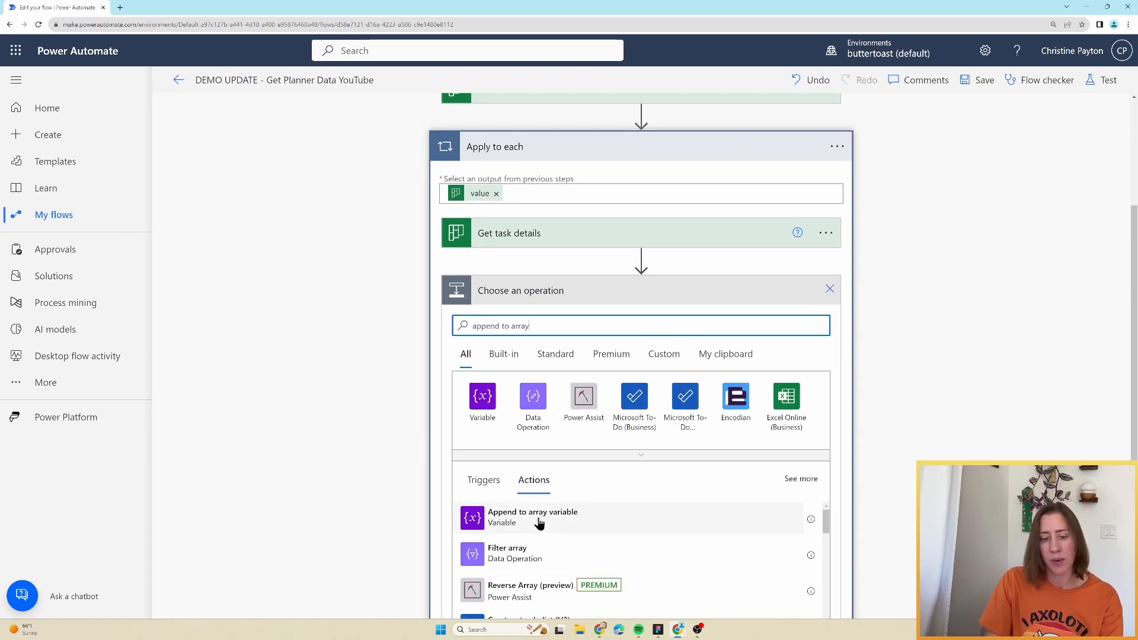
{"action": "left_click", "coordinate": [540, 520]}
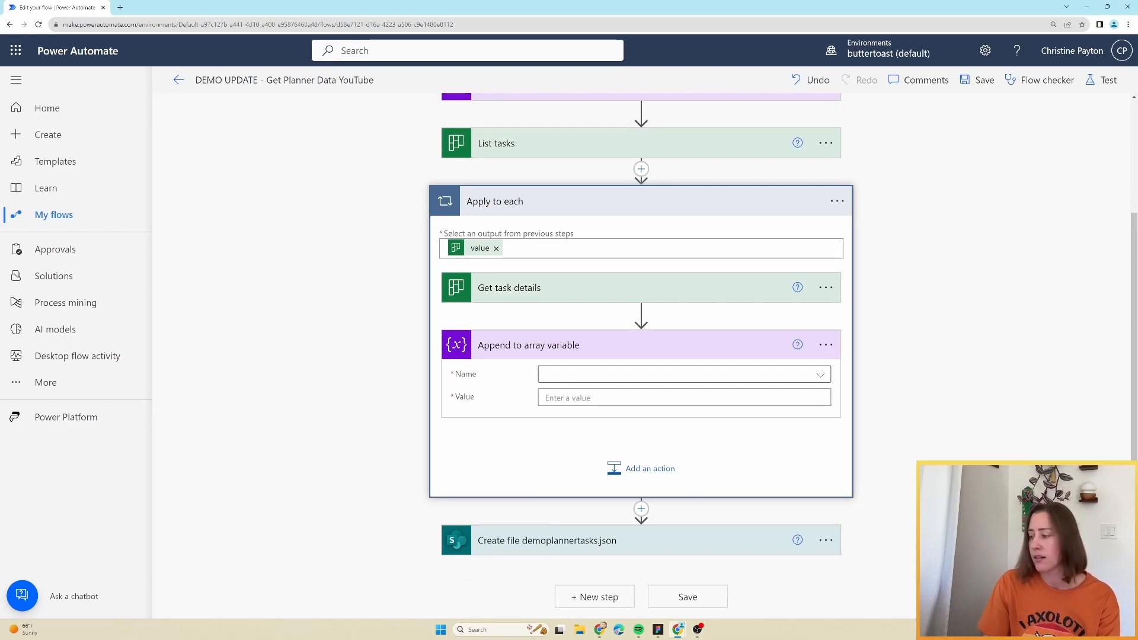
{"action": "left_click", "coordinate": [742, 381]}
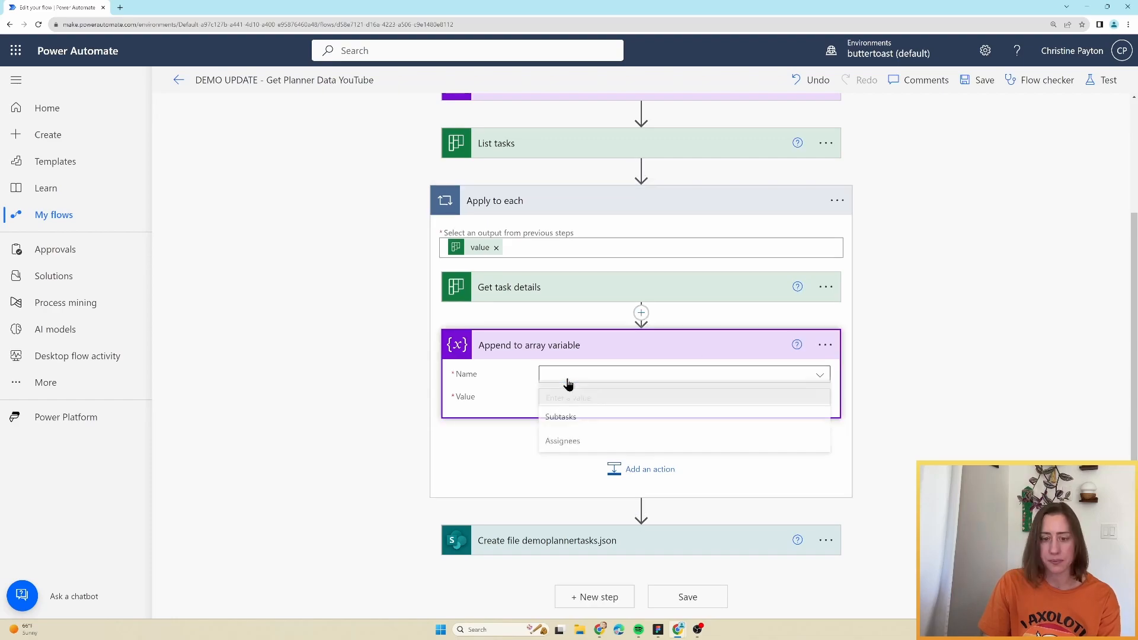
{"action": "left_click", "coordinate": [575, 426]}
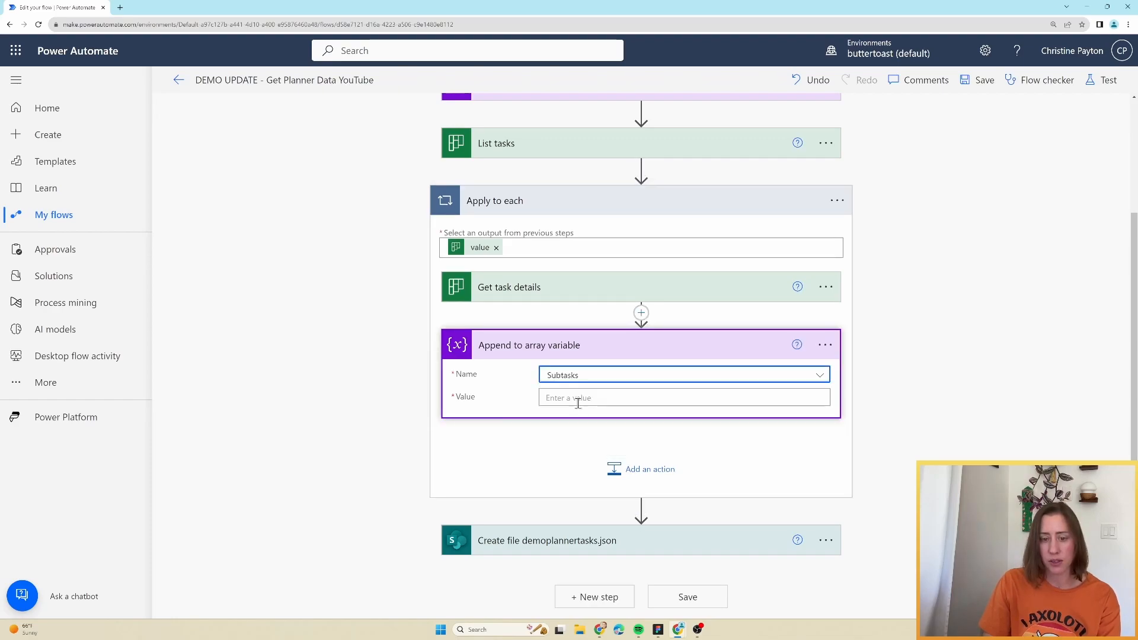
- Set the appended value to the body output of Get task details
{"action": "left_click", "coordinate": [585, 399]}
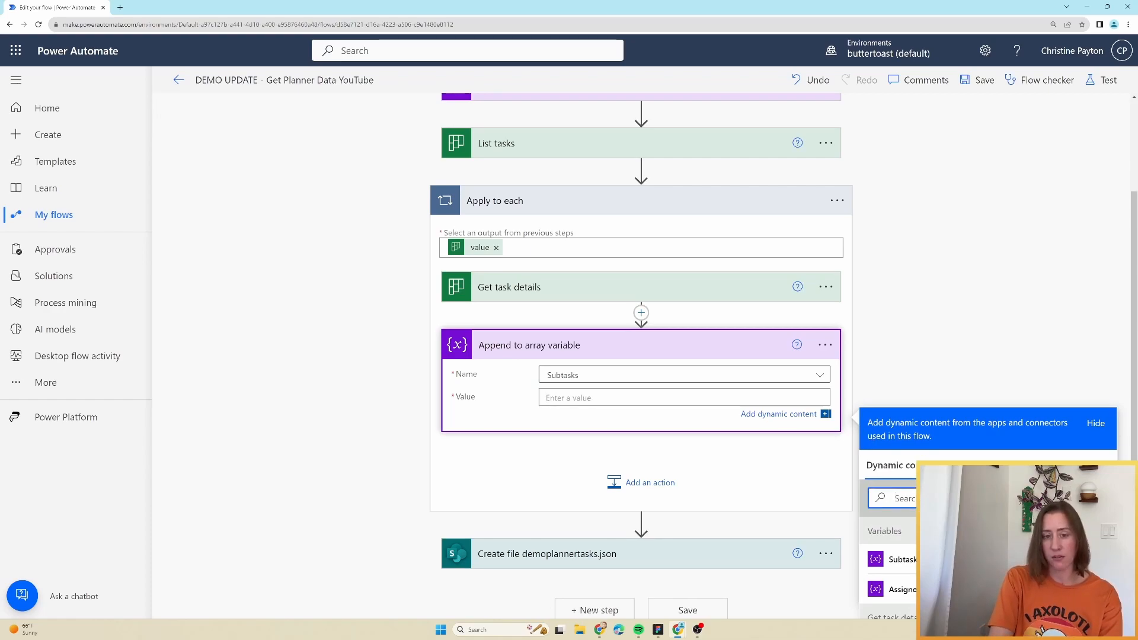
{"action": "type", "text": "body"}
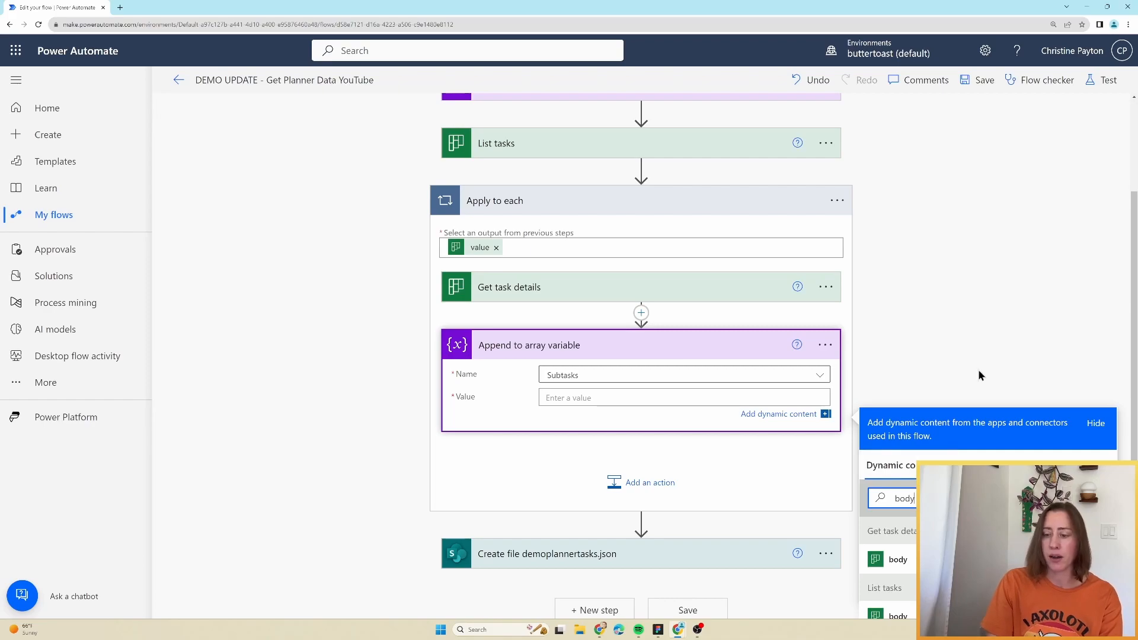
{"action": "scroll", "coordinate": [978, 369], "scroll_direction": "down", "scroll_amount": 2}
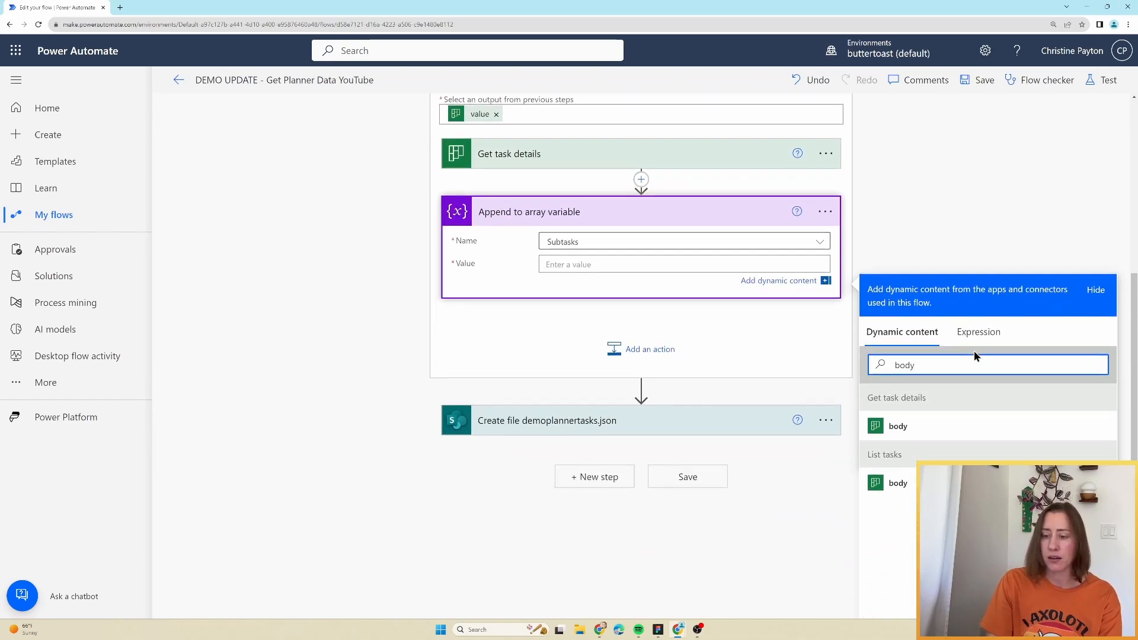
{"action": "left_click", "coordinate": [898, 427]}
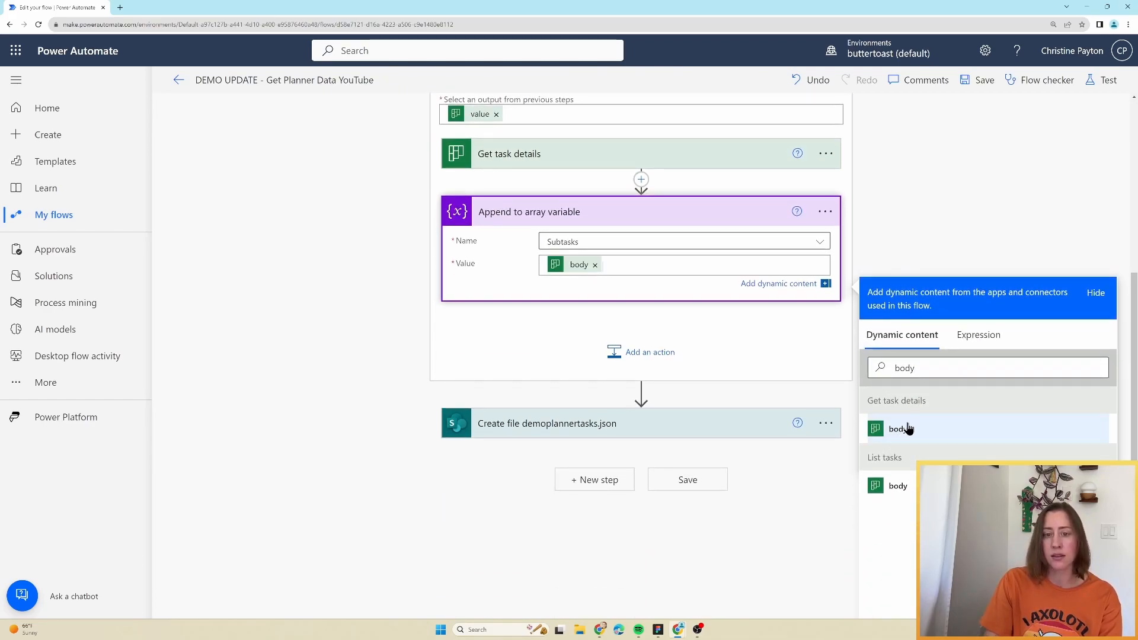
- Rename the append action inside the loop as Append to array variable Subtasks
{"action": "scroll", "coordinate": [830, 350], "scroll_direction": "up", "scroll_amount": 2}
{"action": "left_click", "coordinate": [826, 343]}
{"action": "left_click", "coordinate": [884, 389]}
{"action": "type", "text": "Subtasks"}
{"action": "key", "text": "Return"}
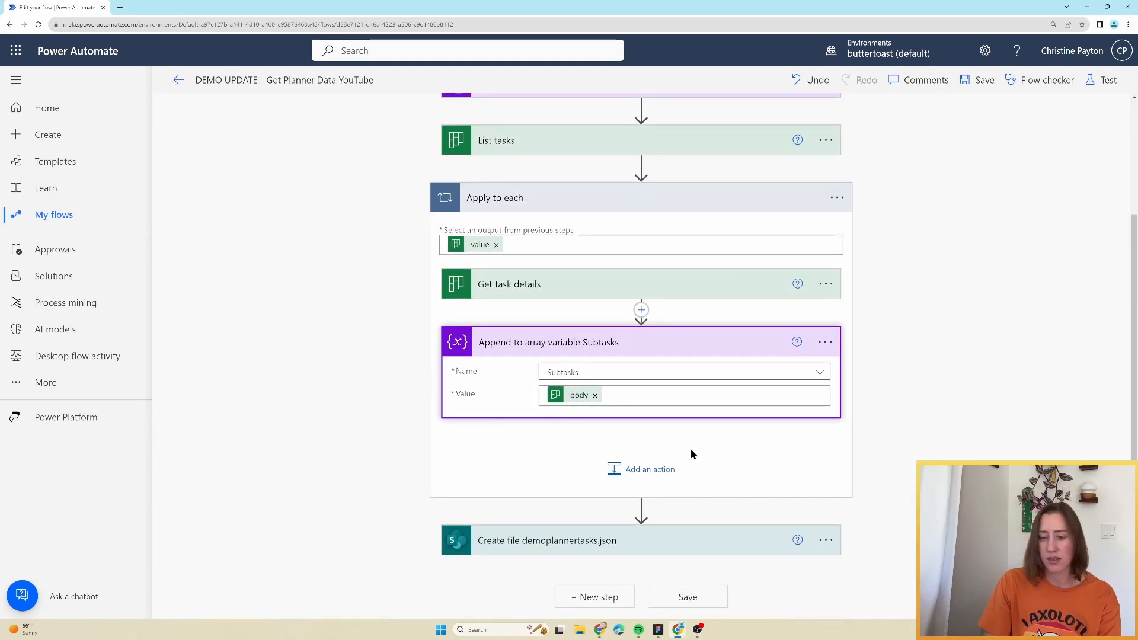
- Add a nested Apply to each loop after the Subtasks append action and rename it Apply to each assignment
{"action": "left_click", "coordinate": [637, 473]}
{"action": "left_click", "coordinate": [533, 412]}
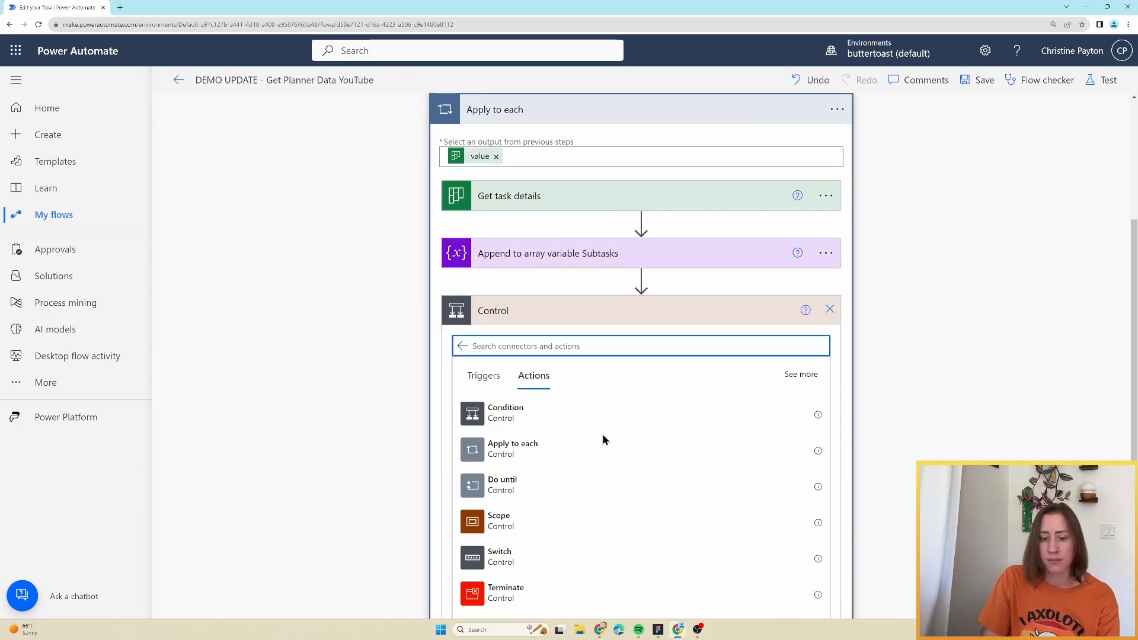
{"action": "left_click", "coordinate": [602, 441]}
{"action": "left_click", "coordinate": [826, 311]}
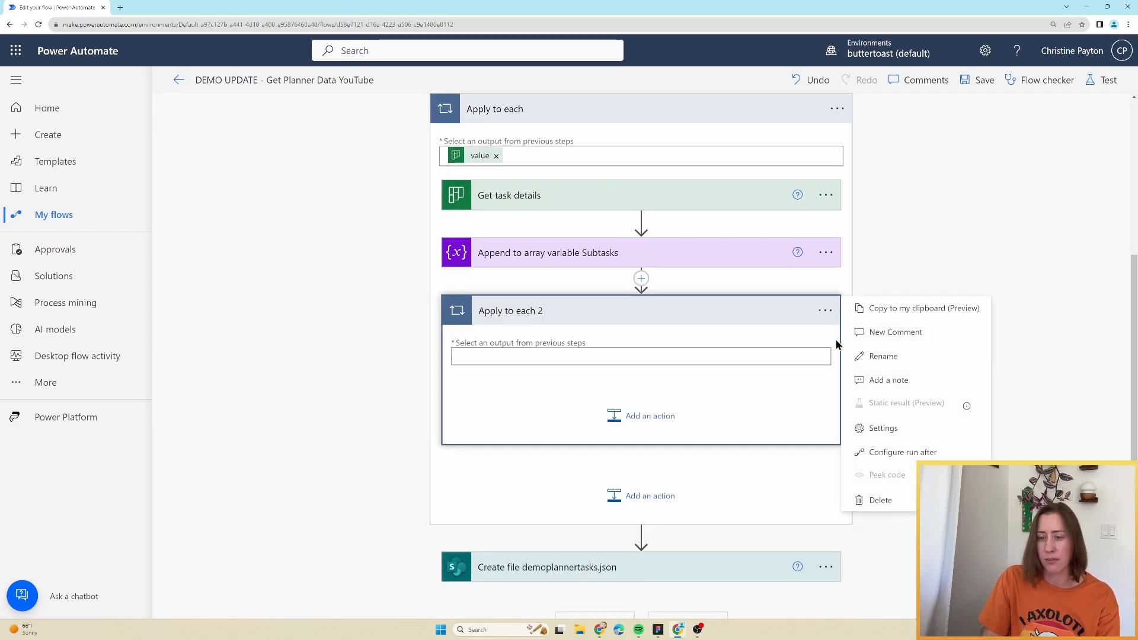
{"action": "left_click", "coordinate": [886, 356]}
{"action": "key", "text": "End"}
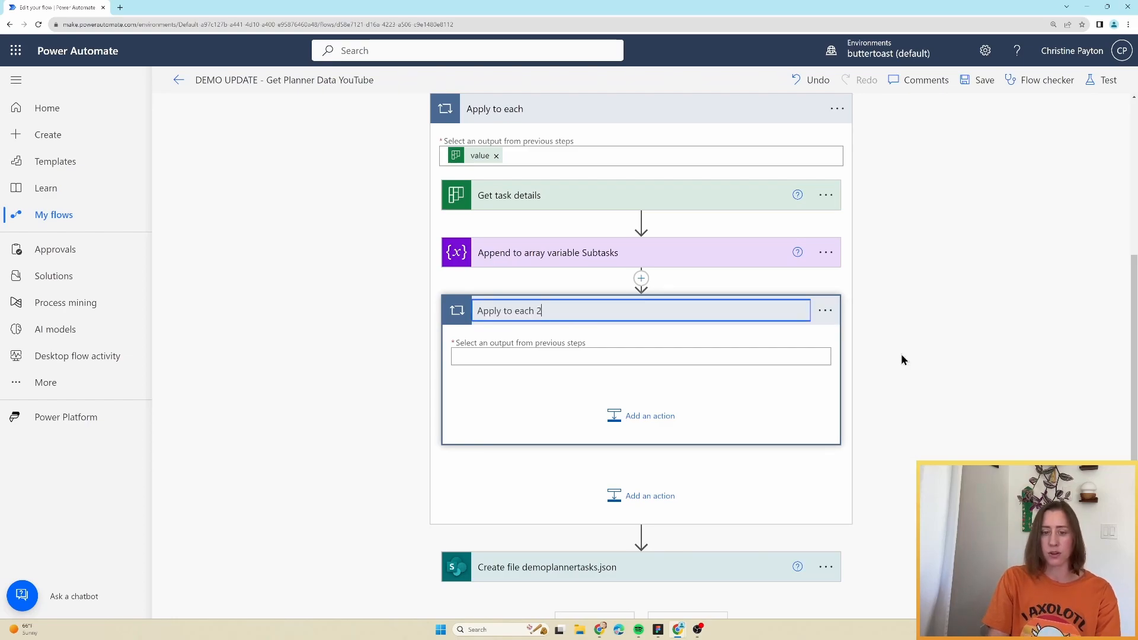
{"action": "type", "text": "assignment"}
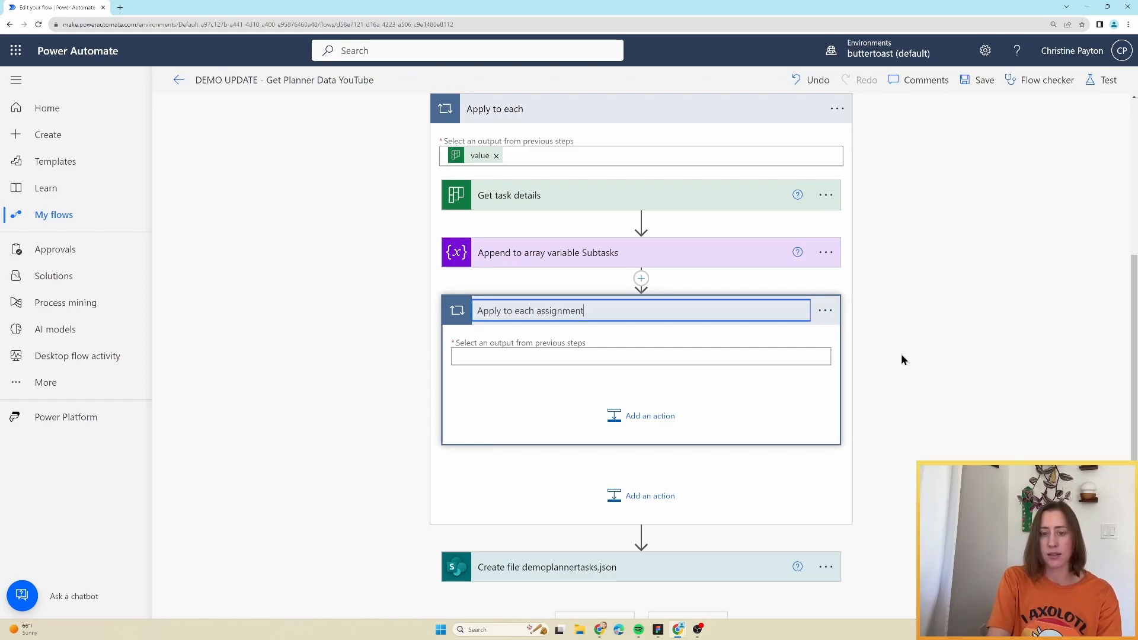
- Set the input of the Apply to each assignment loop to the dynamic content value assignments from List tasks
{"action": "left_click", "coordinate": [575, 357]}
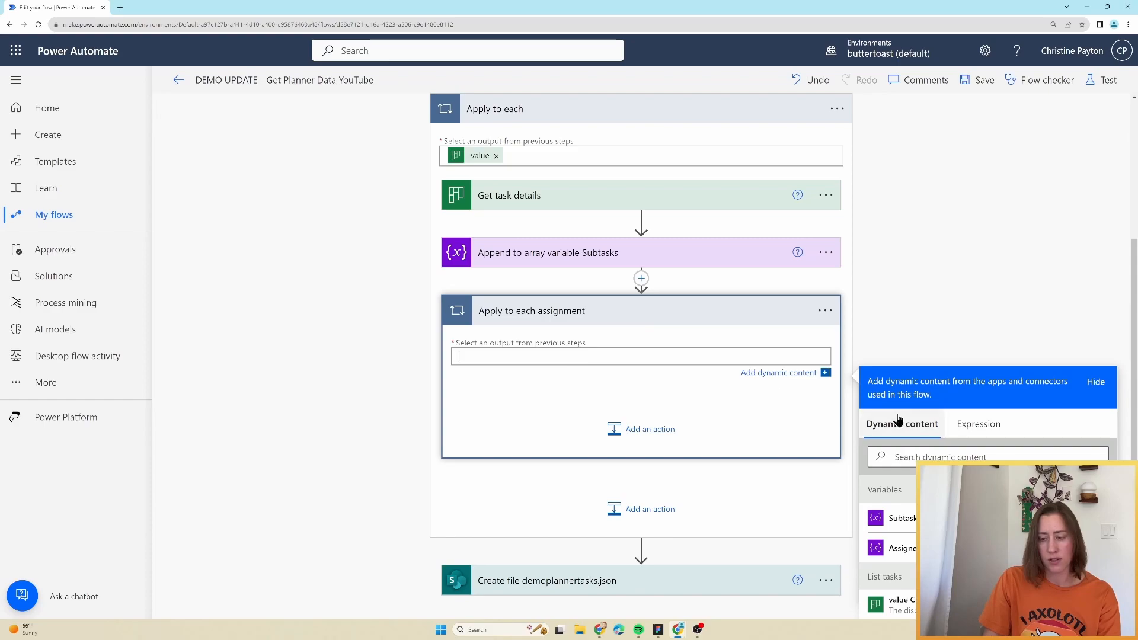
{"action": "left_click", "coordinate": [936, 457]}
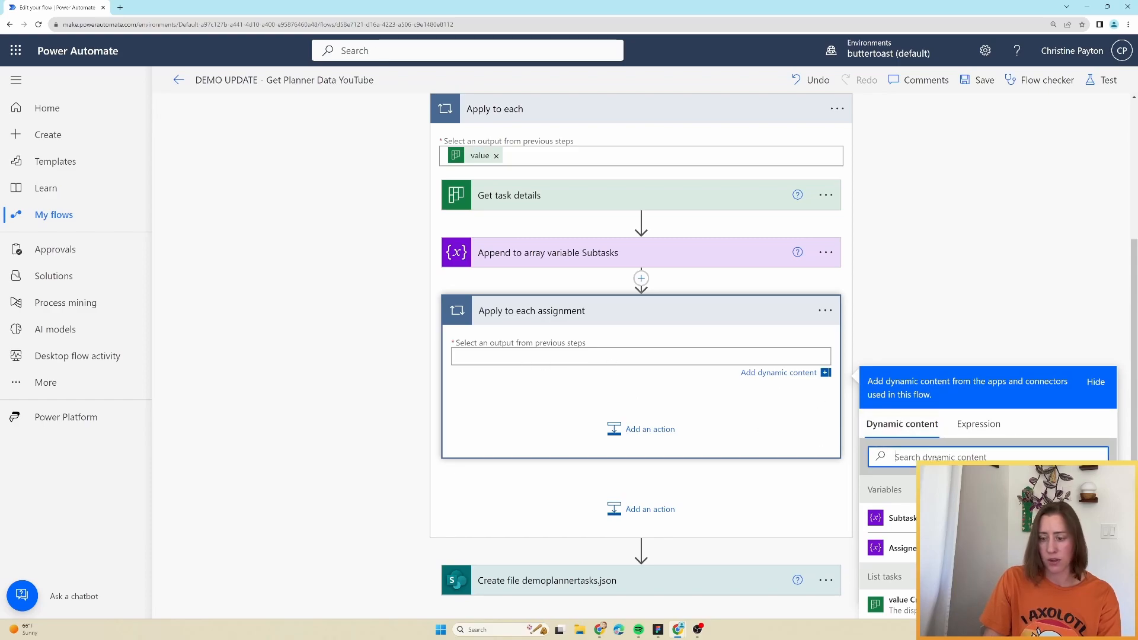
{"action": "type", "text": "assignments"}
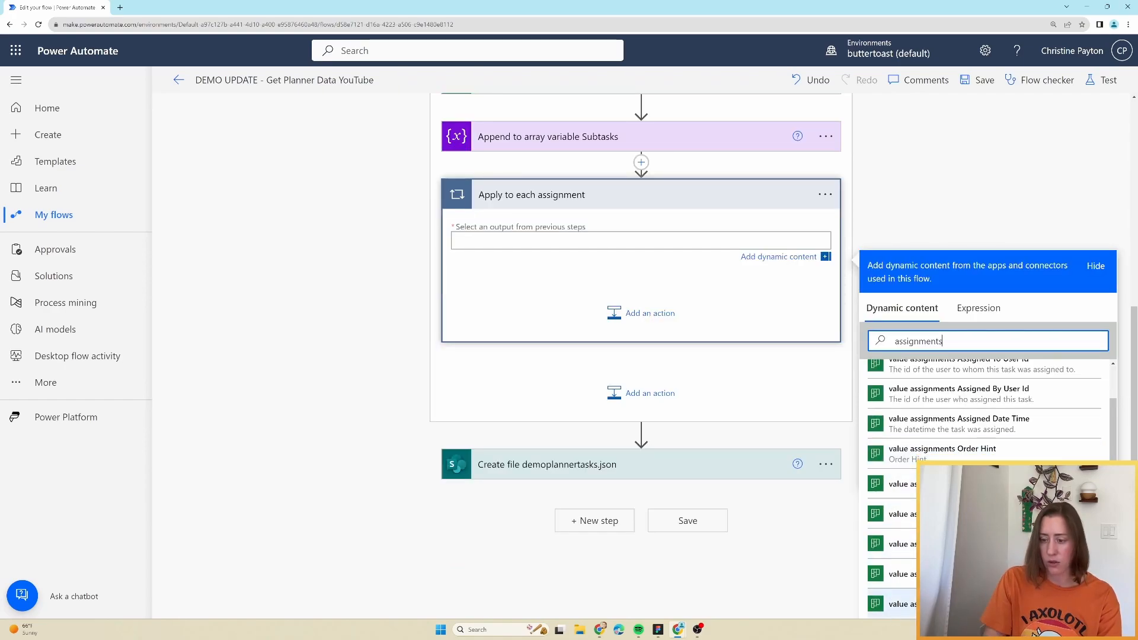
{"action": "left_click", "coordinate": [960, 605]}
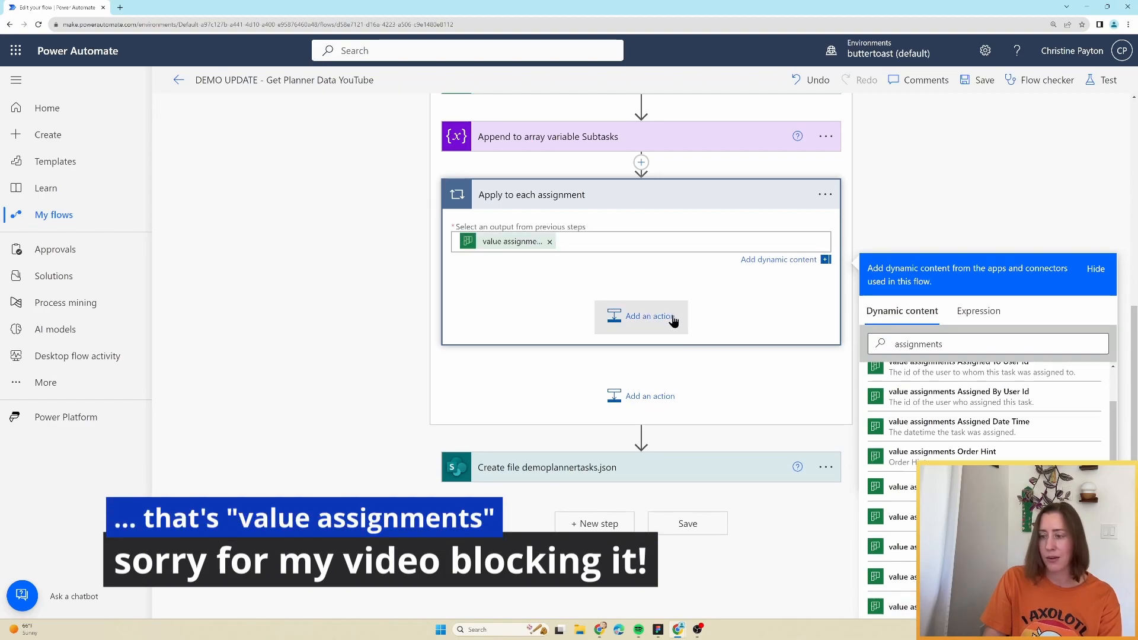
- Add the Office 365 Users action Get user profile (V2) inside the Apply to each assignment loop
{"action": "left_click", "coordinate": [647, 317]}
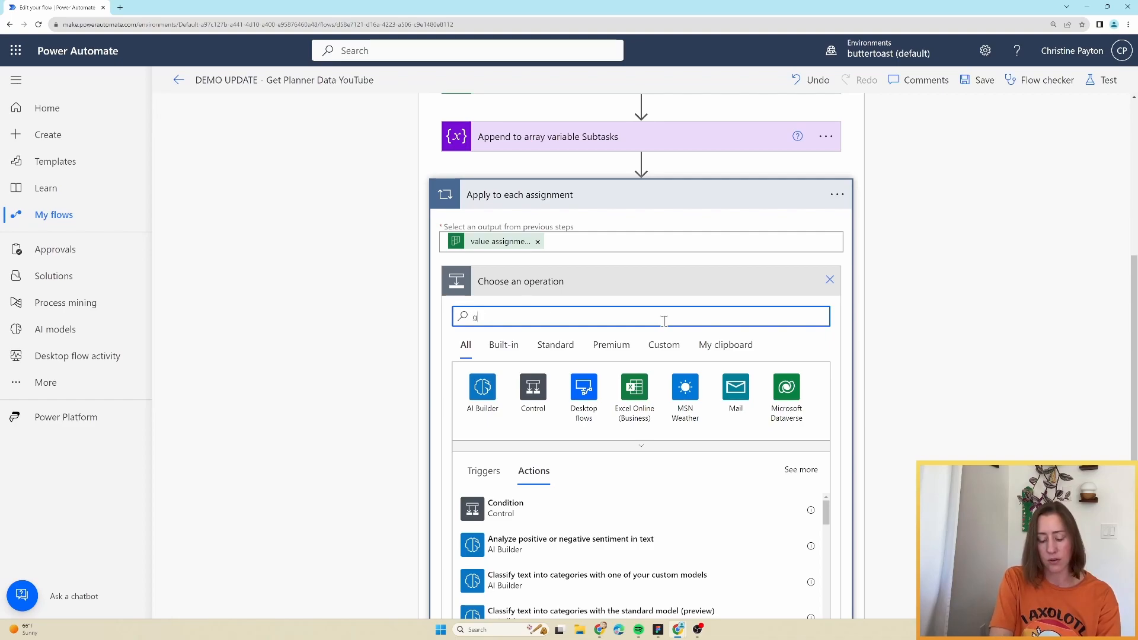
{"action": "type", "text": "get profile"}
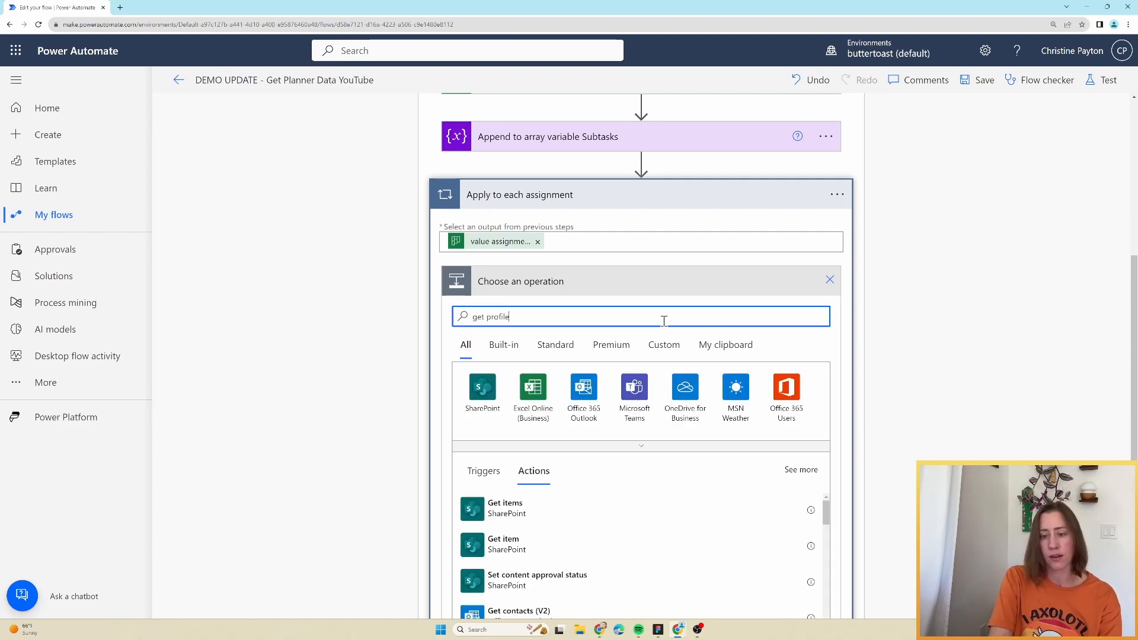
{"action": "scroll", "coordinate": [623, 452], "scroll_direction": "down", "scroll_amount": 1}
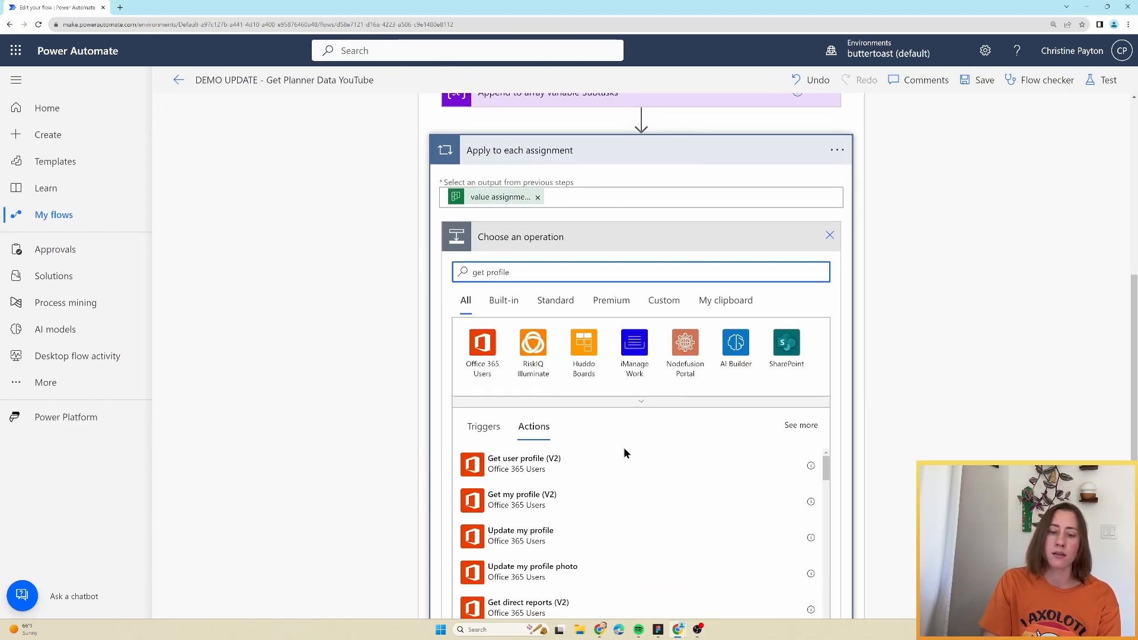
{"action": "left_click", "coordinate": [529, 465]}
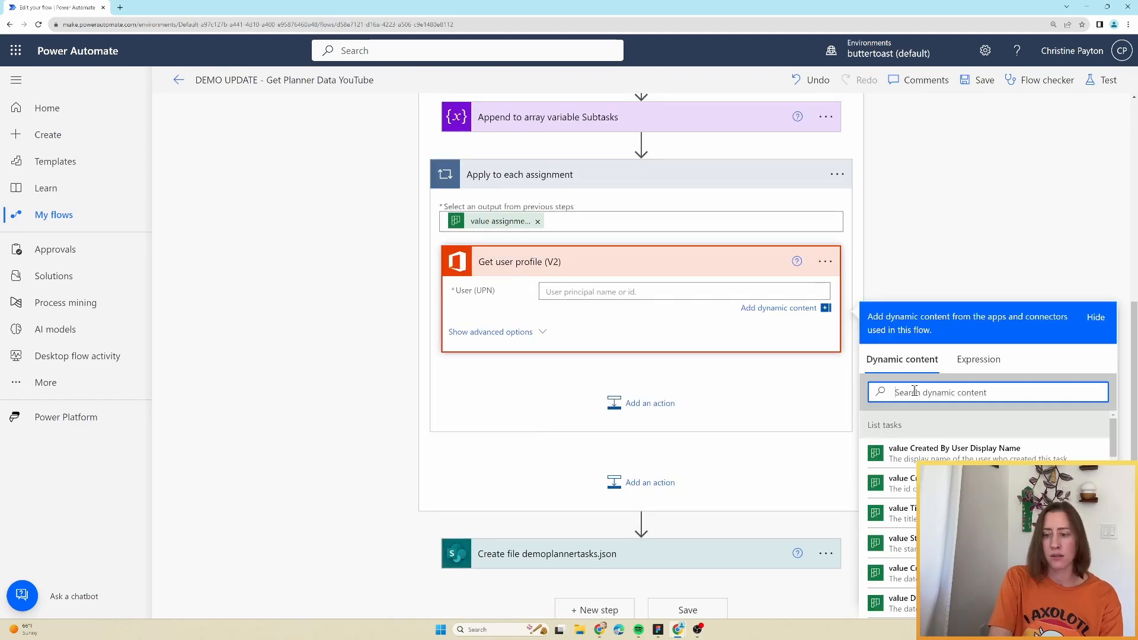
- Set User (UPN) of Get user profile (V2) to the dynamic content value assignments Assigned To User Id
{"action": "type", "text": "user"}
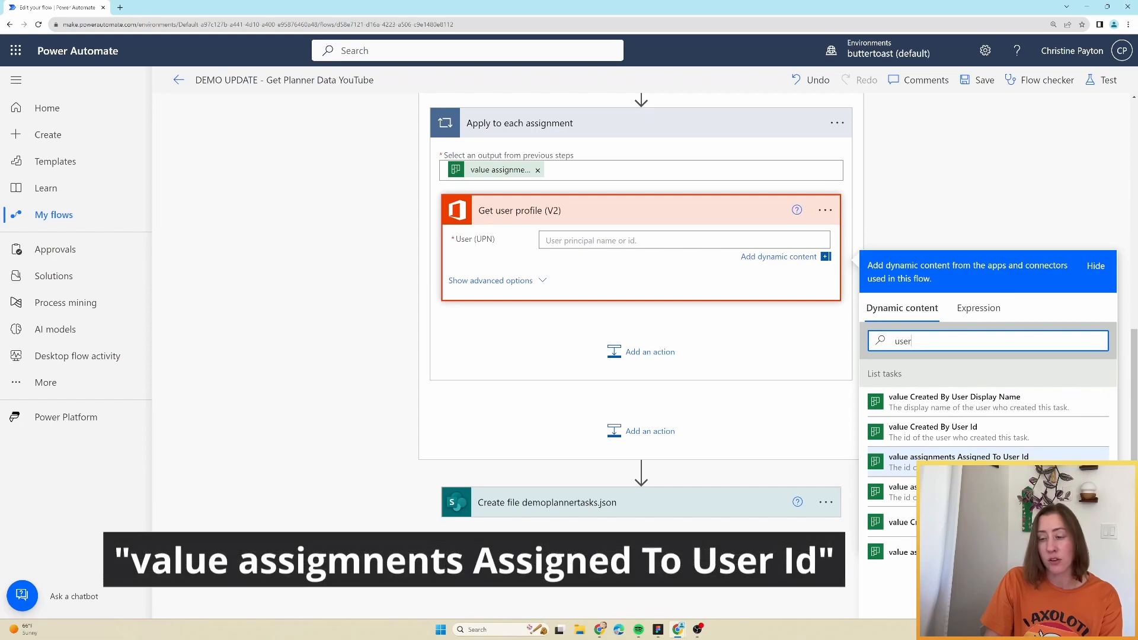
{"action": "left_click", "coordinate": [966, 468]}
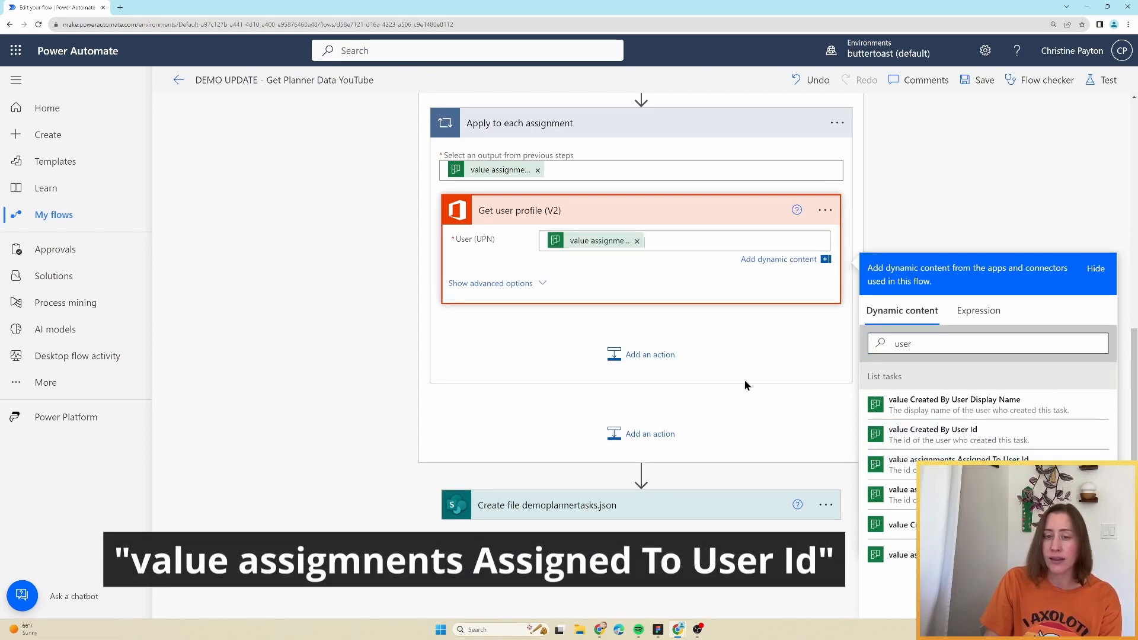
{"action": "left_click", "coordinate": [629, 397]}
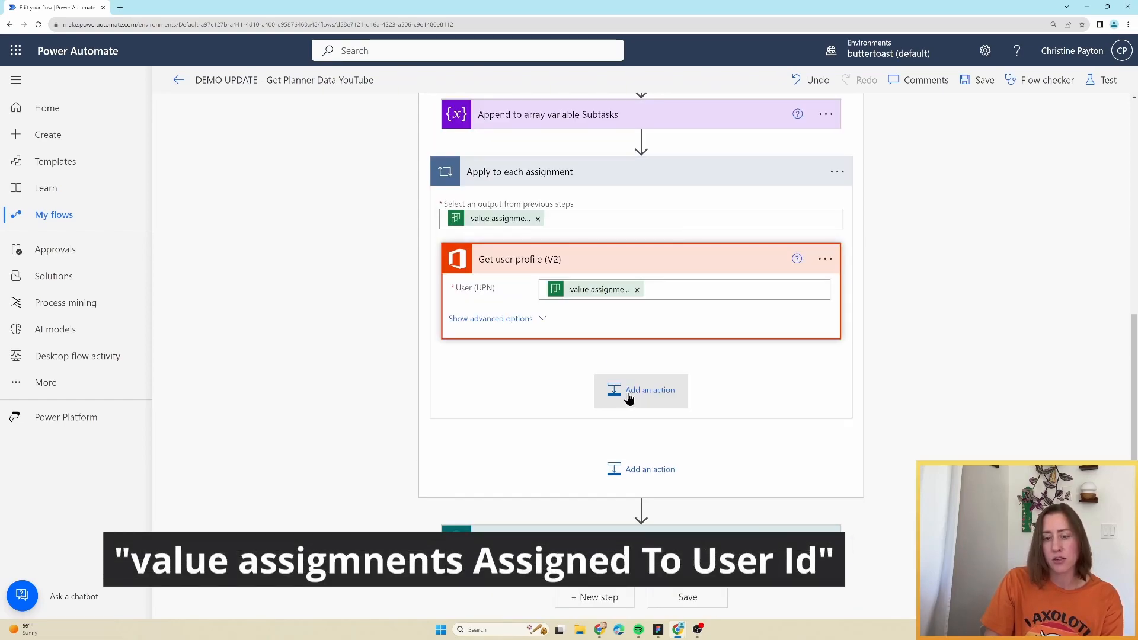
- Add an Append to array variable action after Get user profile (V2), targeting the Assignees variable
{"action": "left_click", "coordinate": [629, 396]}
{"action": "type", "text": "append"}
{"action": "scroll", "coordinate": [691, 413], "scroll_direction": "down", "scroll_amount": 2}
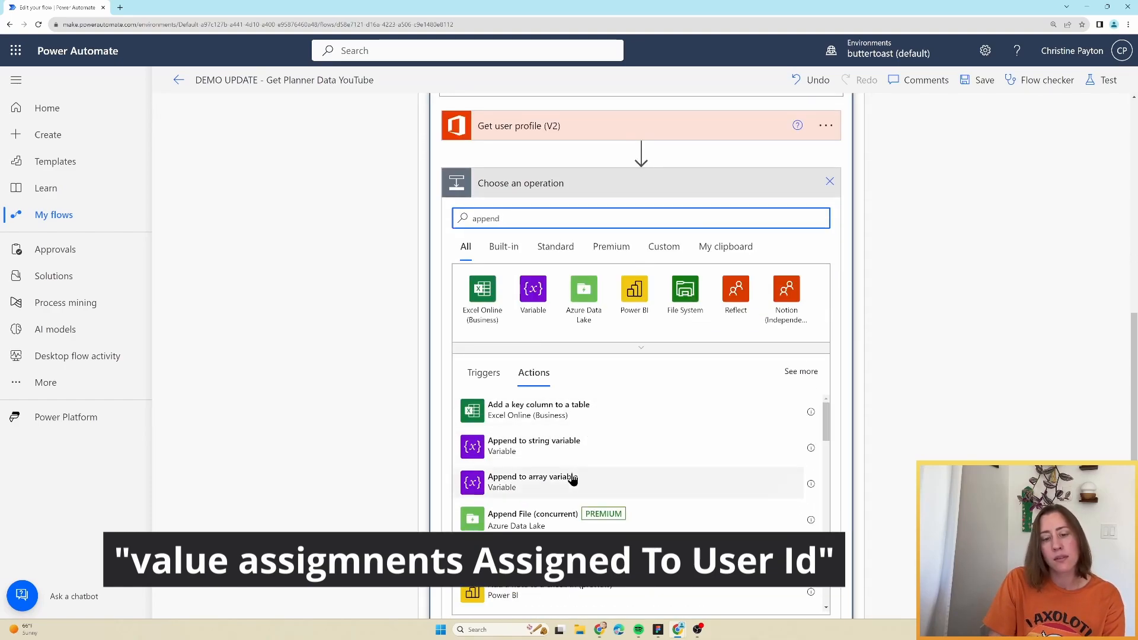
{"action": "left_click", "coordinate": [573, 480]}
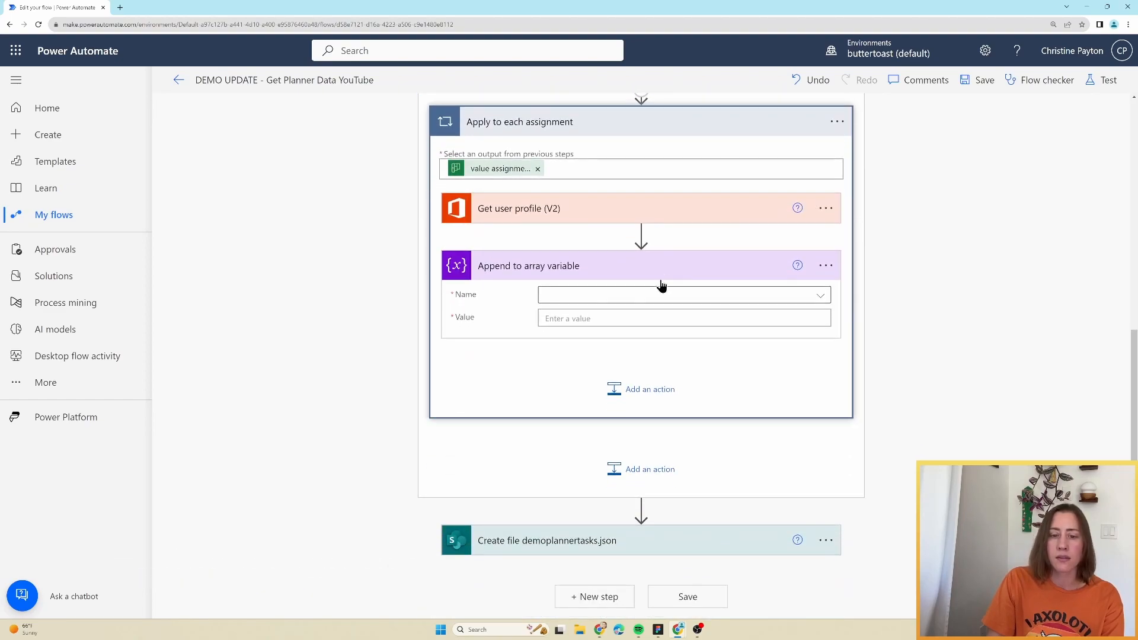
{"action": "left_click", "coordinate": [644, 299]}
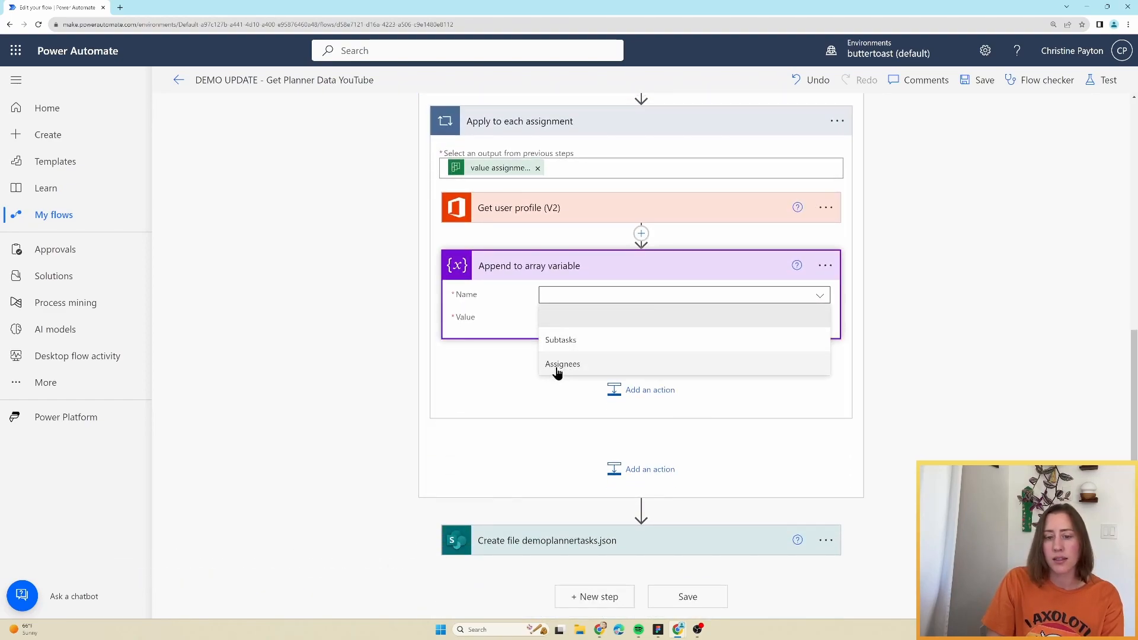
{"action": "left_click", "coordinate": [558, 368]}
- Begin the appended value as a JSON object with the key "assigneeId" holding the quoted Id from Get user profile (V2)
{"action": "left_click", "coordinate": [576, 319]}
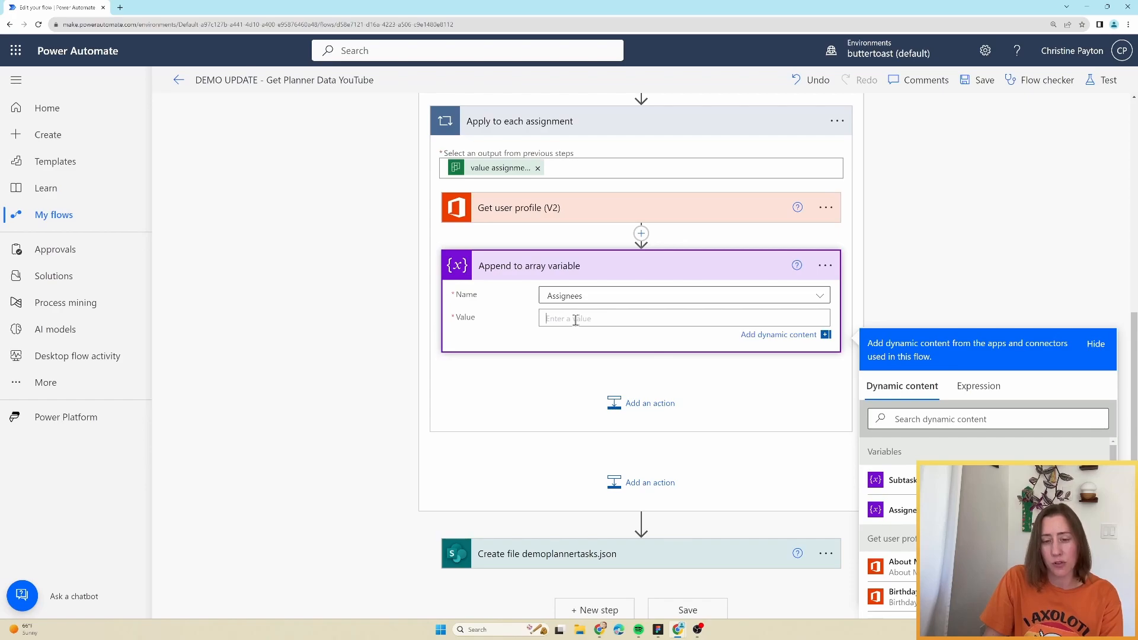
{"action": "left_click", "coordinate": [963, 420]}
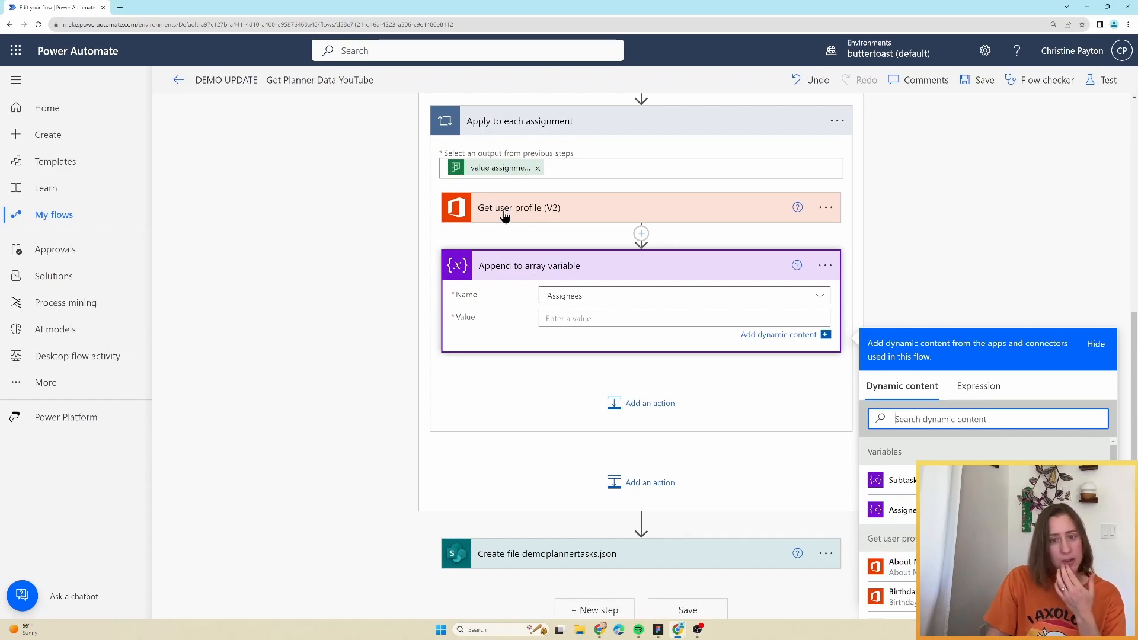
{"action": "scroll", "coordinate": [544, 227], "scroll_direction": "up", "scroll_amount": 1}
{"action": "scroll", "coordinate": [548, 231], "scroll_direction": "down", "scroll_amount": 1}
{"action": "left_click", "coordinate": [575, 321]}
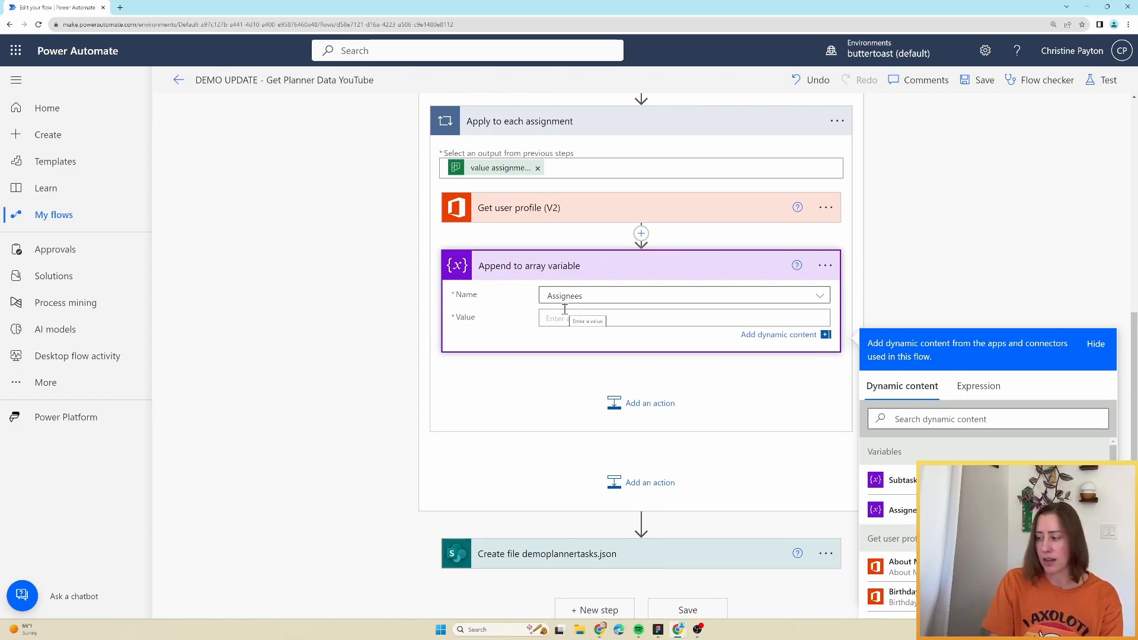
{"action": "type", "text": "{"}
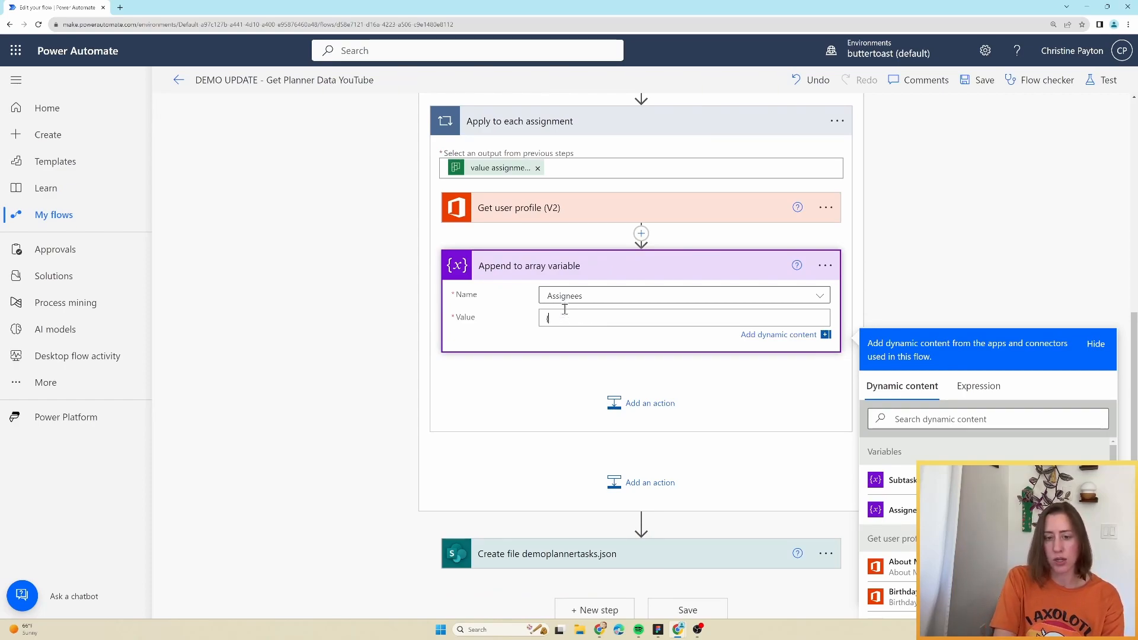
{"action": "key", "text": "Return"}
{"action": "type", "text": "\"assigneeId"}
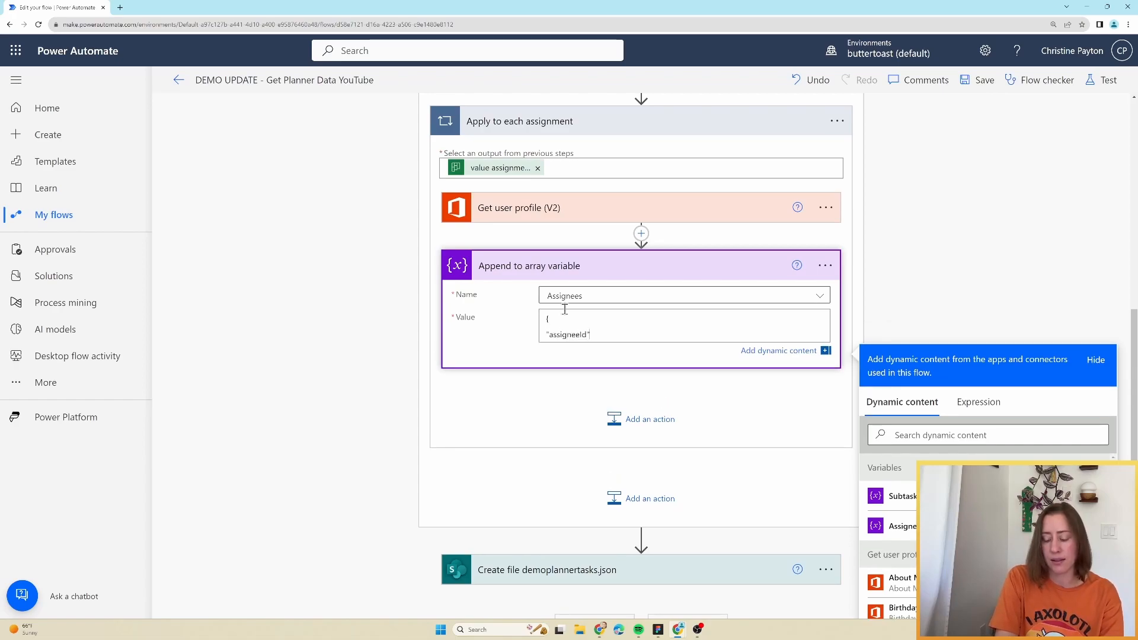
{"action": "type", "text": "\":"}
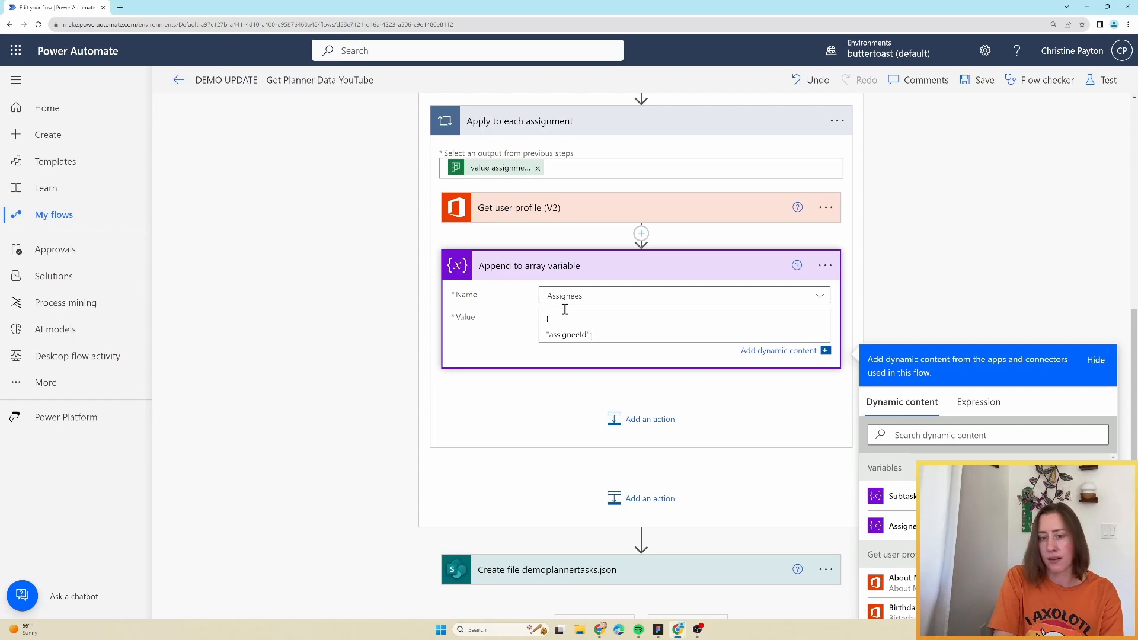
{"action": "type", "text": "\""}
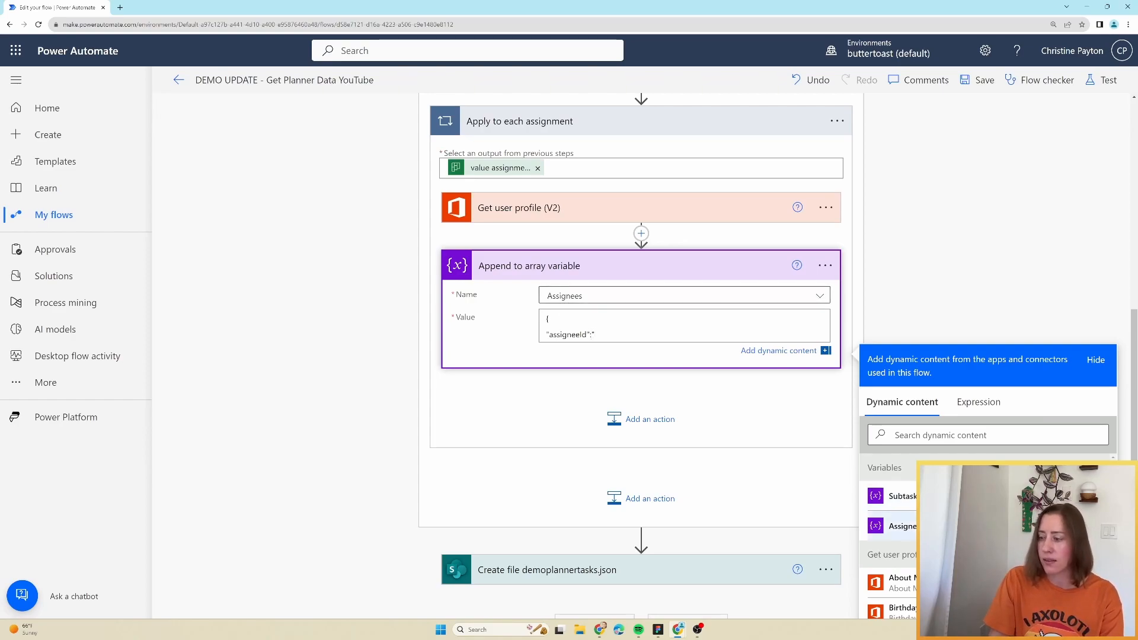
{"action": "scroll", "coordinate": [889, 521], "scroll_direction": "down", "scroll_amount": 3}
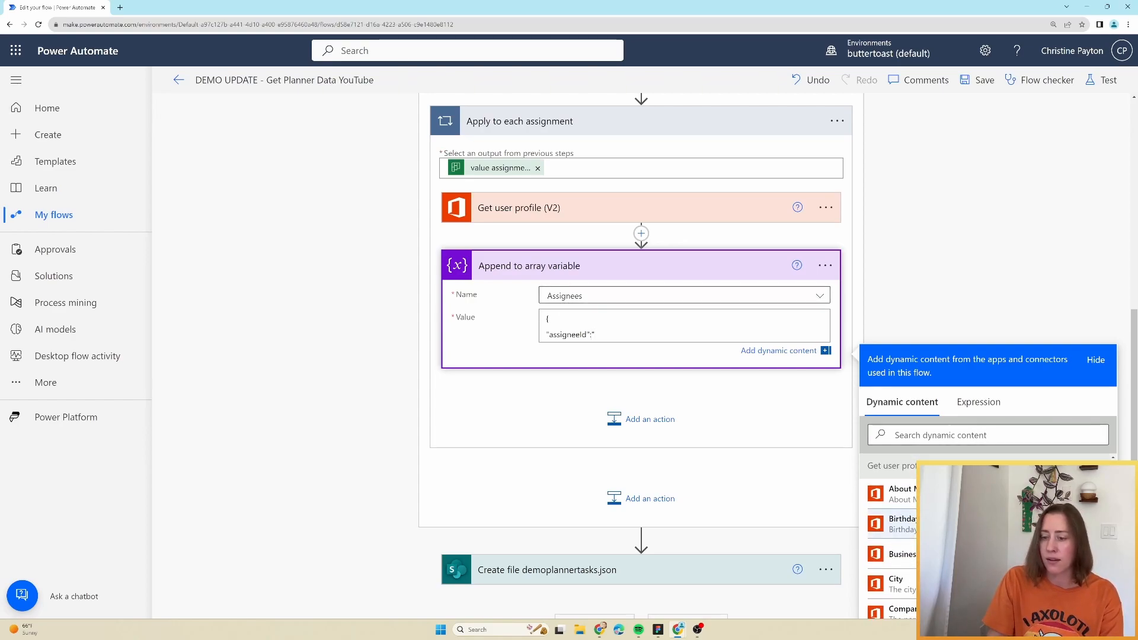
{"action": "scroll", "coordinate": [889, 522], "scroll_direction": "down", "scroll_amount": 2}
{"action": "left_click", "coordinate": [892, 571]}
{"action": "type", "text": "\","}
- Add the key "assigneeDisplayName" with the quoted Display Name from Get user profile (V2) and close the JSON object
{"action": "key", "text": "Return"}
{"action": "type", "text": "\"assignee"}
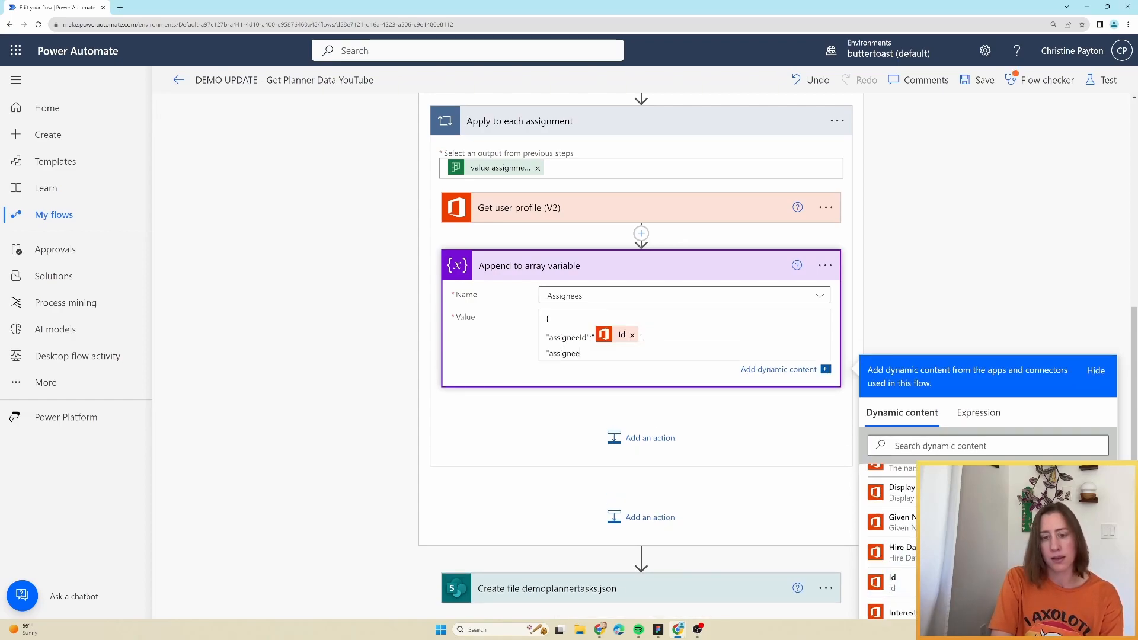
{"action": "type", "text": "DisplayName"}
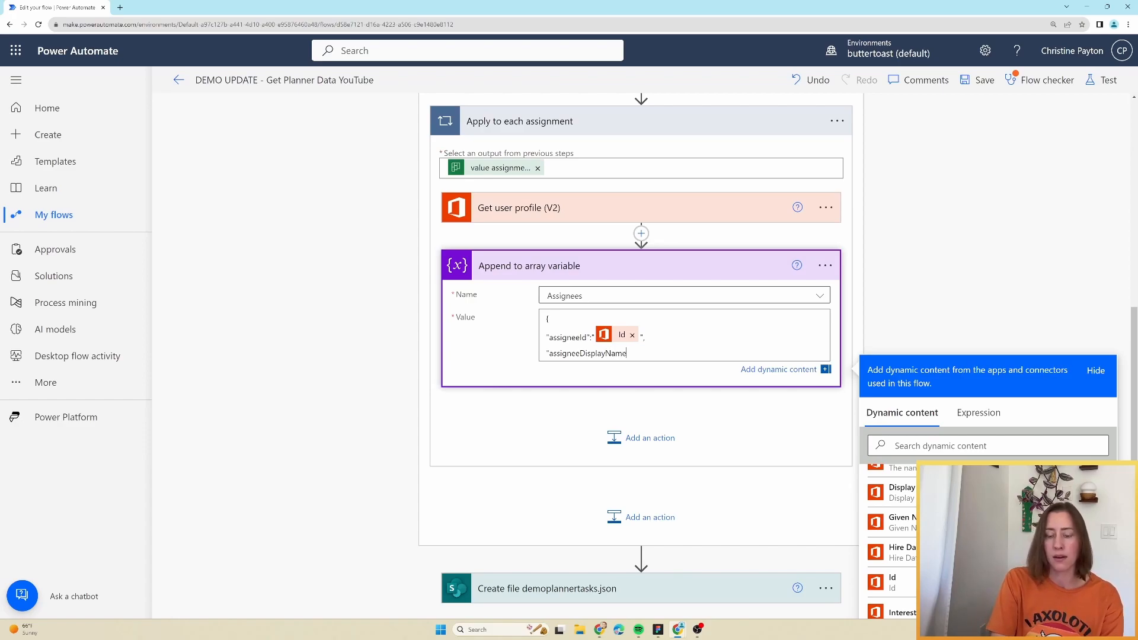
{"action": "type", "text": "\":"}
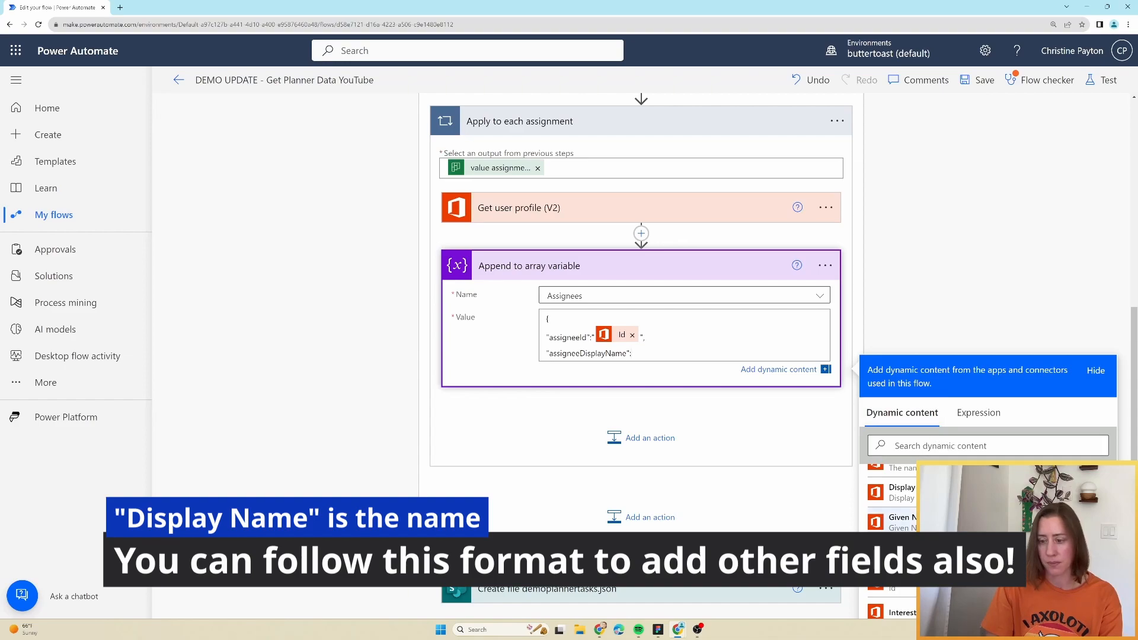
{"action": "left_click", "coordinate": [900, 492]}
{"action": "left_click", "coordinate": [741, 357]}
{"action": "type", "text": "\"Display Name"}
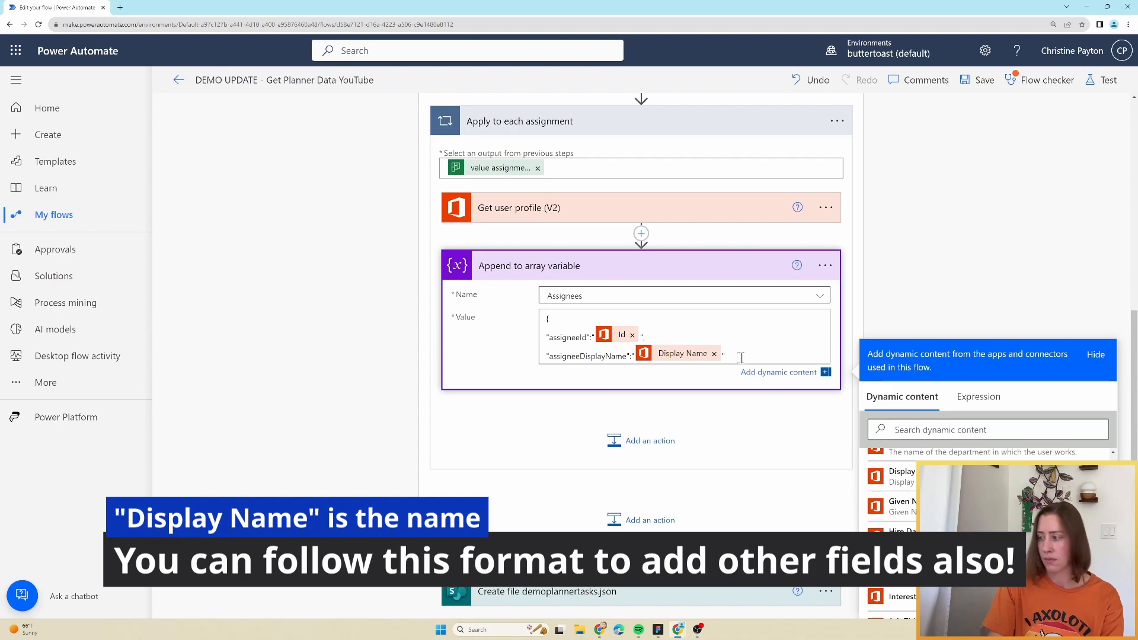
{"action": "key", "text": "Return"}
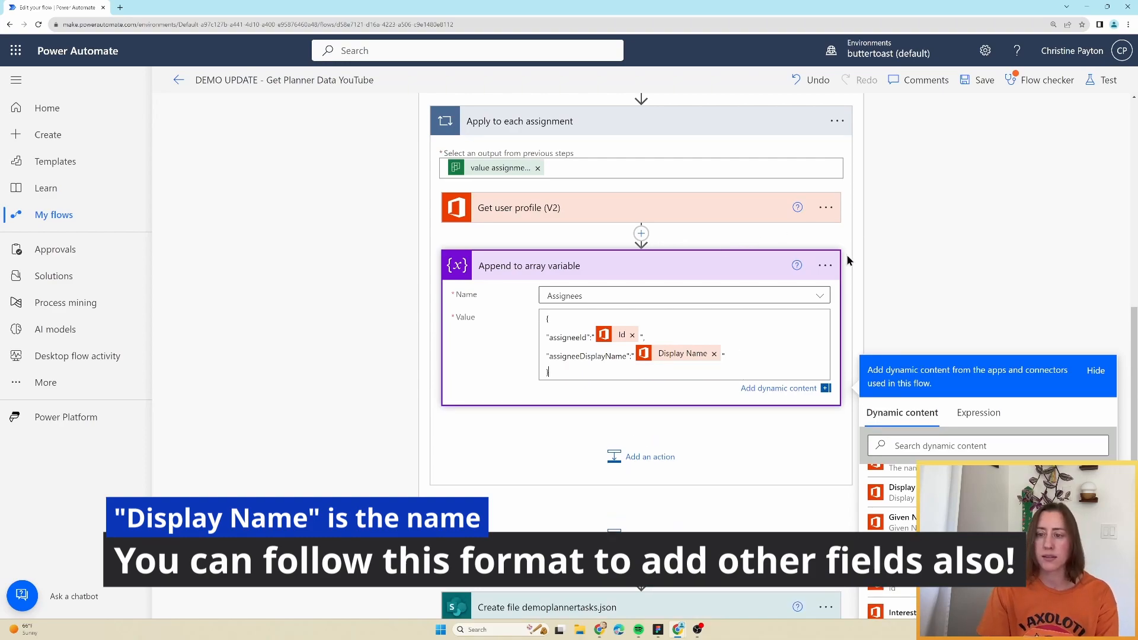
- Rename the append action in the assignment loop as Append to array variable Assignees
{"action": "left_click", "coordinate": [823, 270]}
{"action": "left_click", "coordinate": [826, 266]}
{"action": "left_click", "coordinate": [884, 309]}
{"action": "type", "text": "Assignees"}
{"action": "key", "text": "Return"}
- Add a Compose action after the outer Apply to each loop, before Create file demoplannertasks.json
{"action": "scroll", "coordinate": [646, 486], "scroll_direction": "down", "scroll_amount": 1}
{"action": "scroll", "coordinate": [646, 486], "scroll_direction": "down", "scroll_amount": 1}
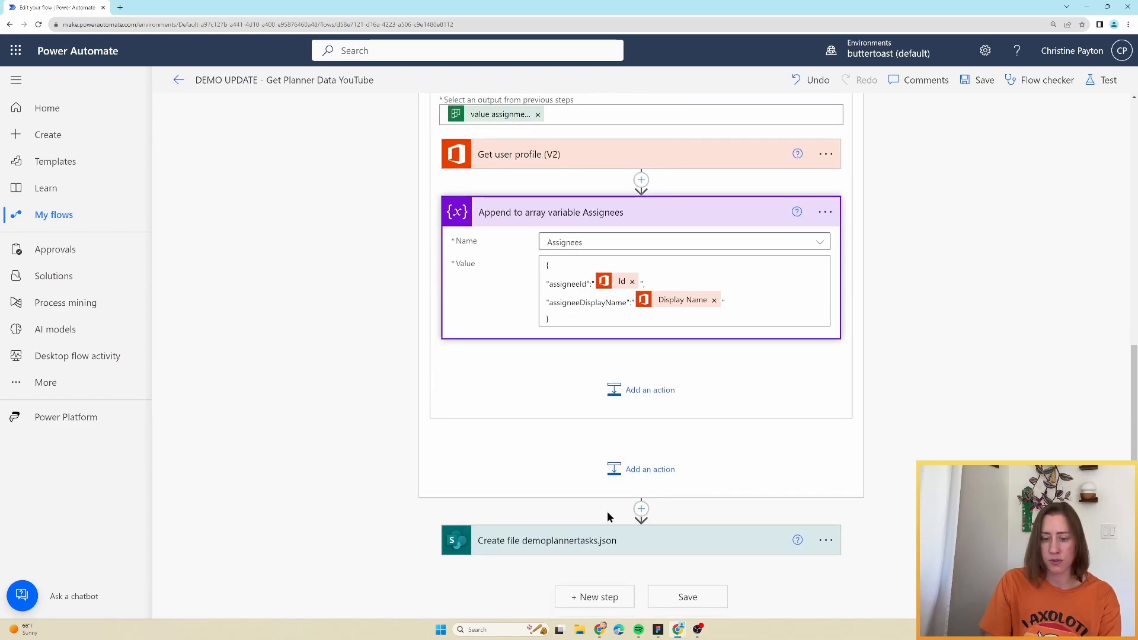
{"action": "left_click", "coordinate": [642, 510]}
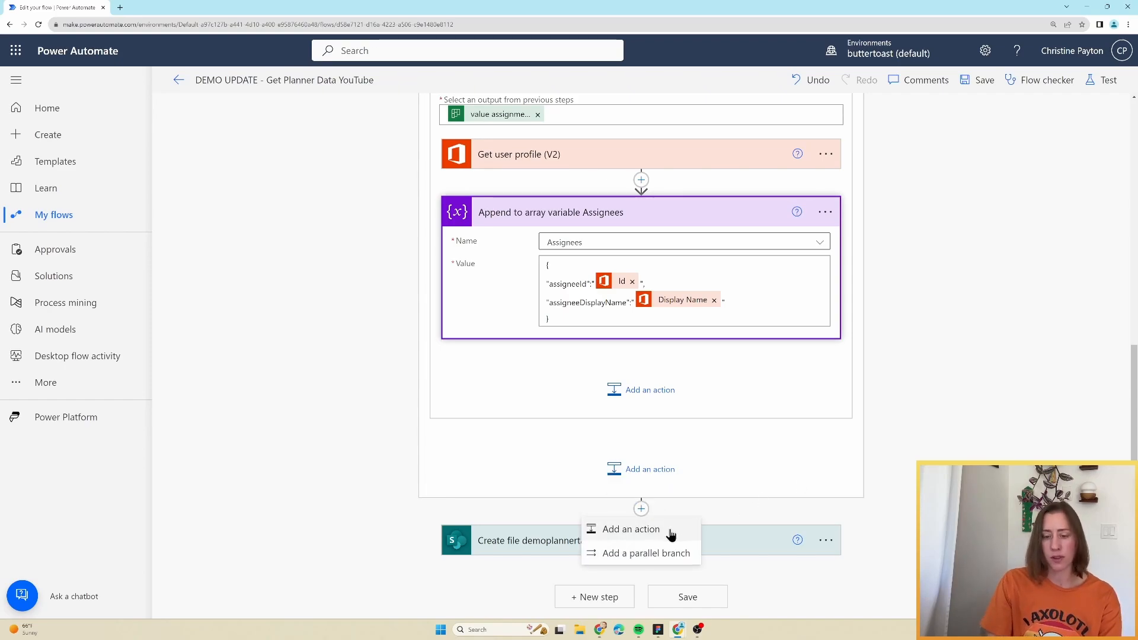
{"action": "left_click", "coordinate": [622, 529]}
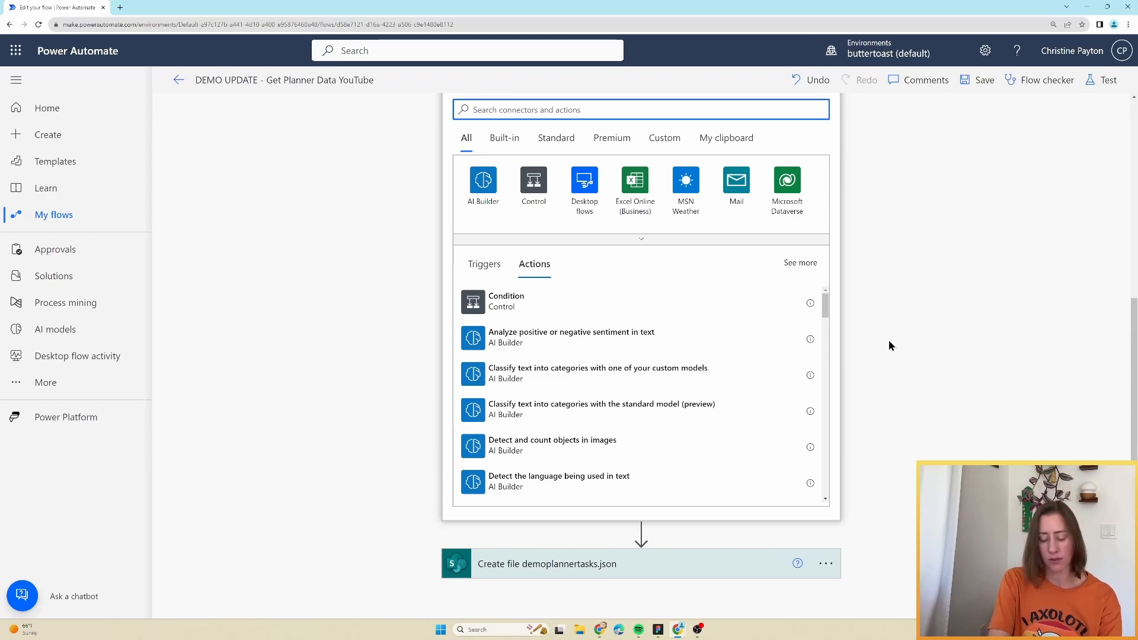
{"action": "type", "text": "compose"}
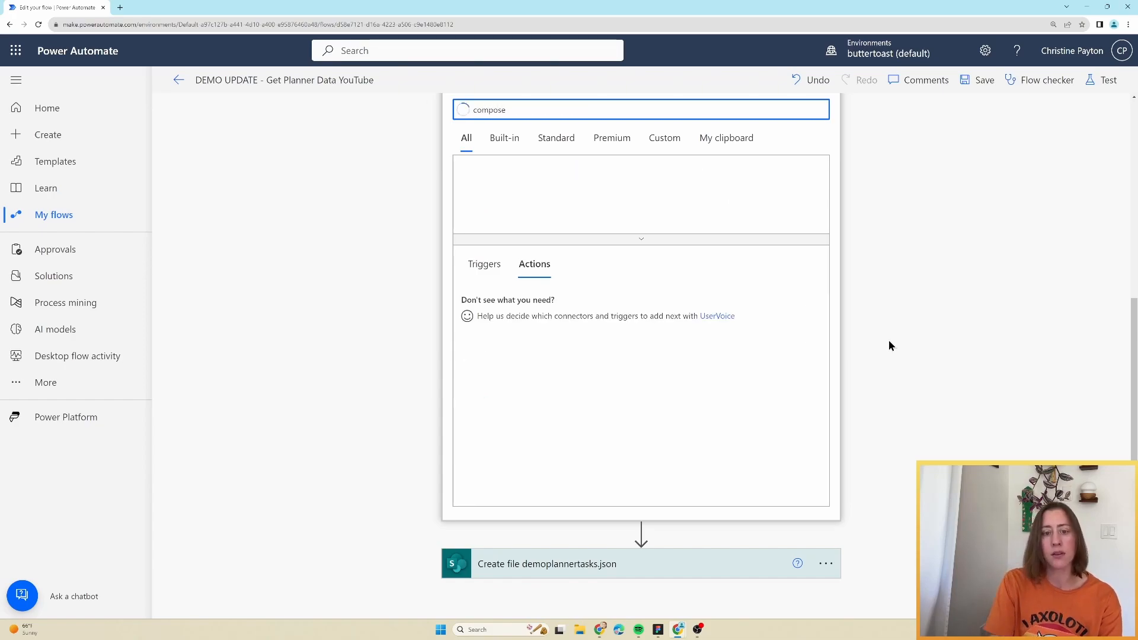
{"action": "left_click", "coordinate": [540, 316]}
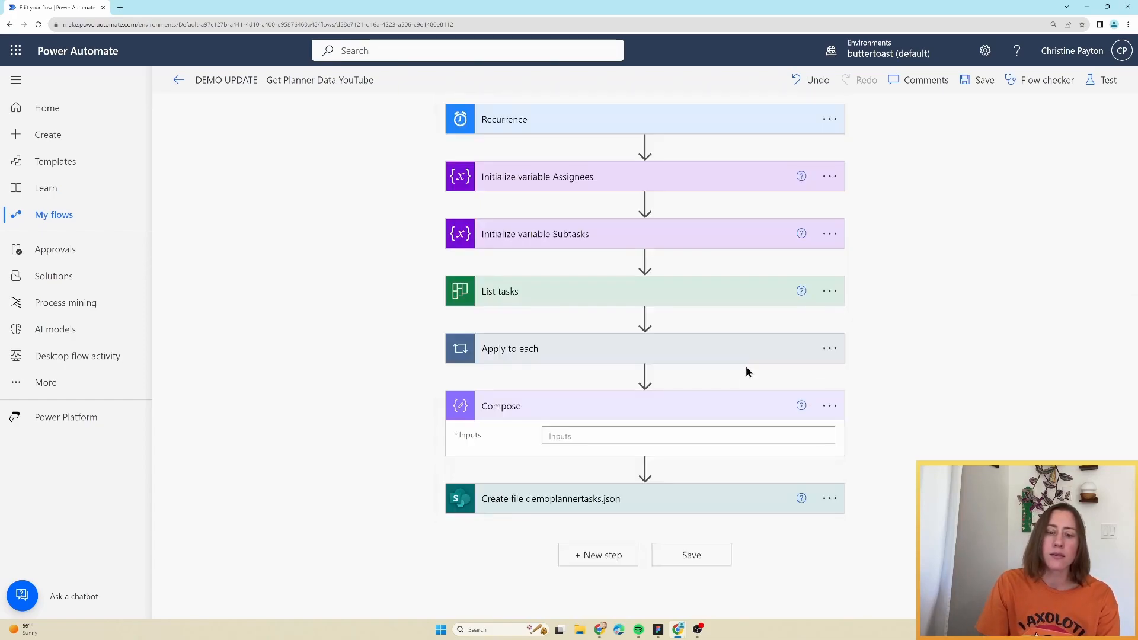
- Set the new Compose action's input to the Subtasks variable and rename the action Compose Subtasks
{"action": "left_click", "coordinate": [745, 436]}
{"action": "scroll", "coordinate": [918, 405], "scroll_direction": "down", "scroll_amount": 3}
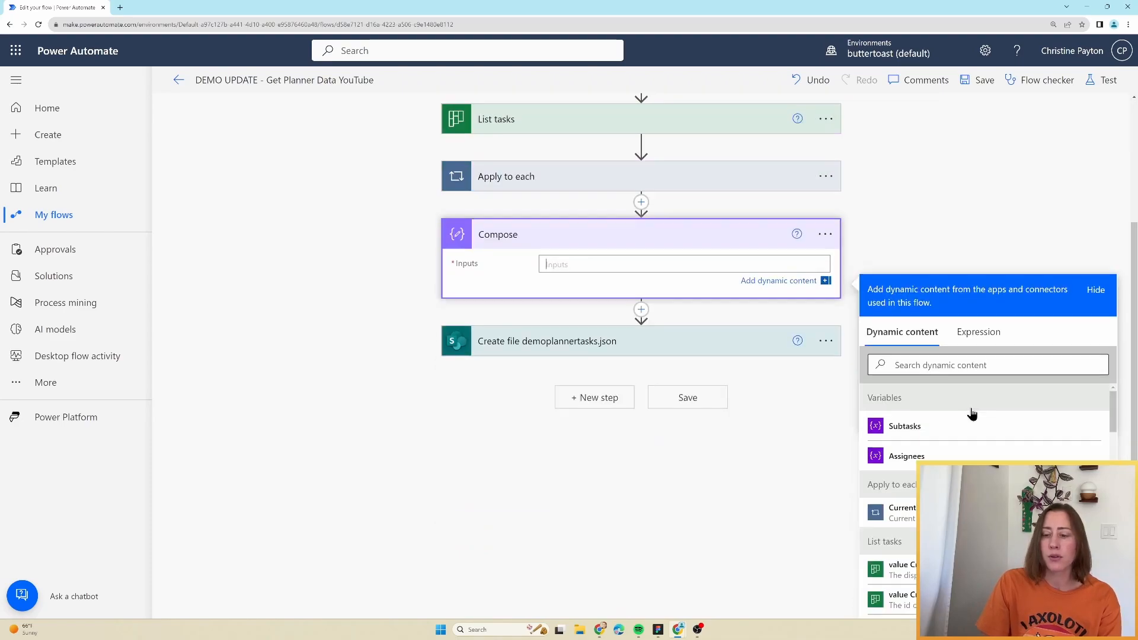
{"action": "left_click", "coordinate": [939, 421]}
{"action": "left_click", "coordinate": [826, 229]}
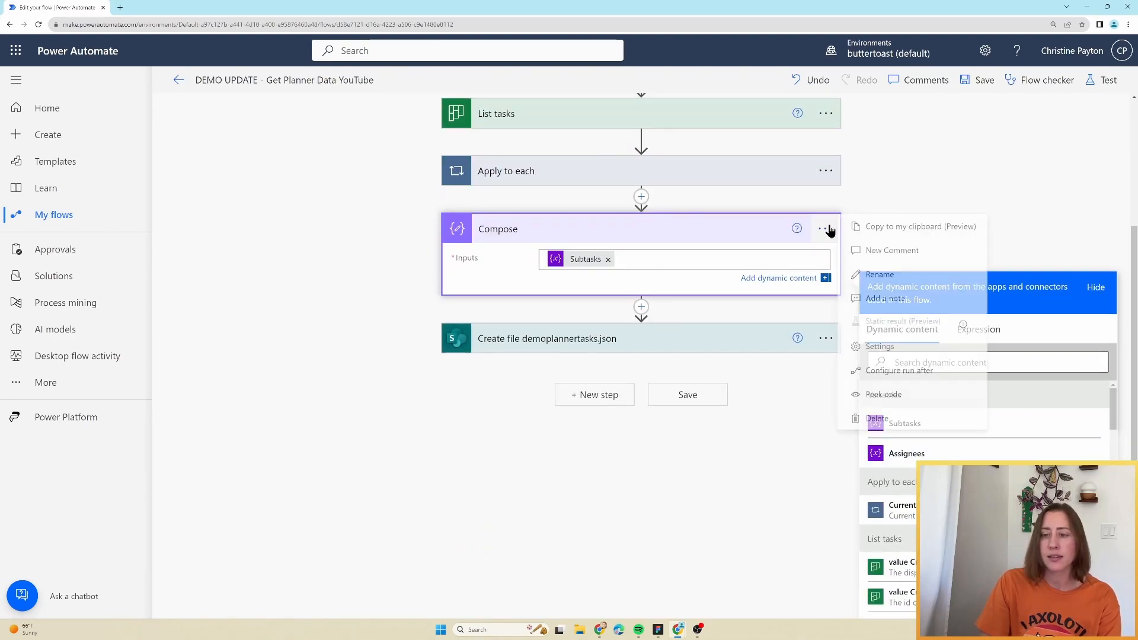
{"action": "left_click", "coordinate": [829, 406]}
{"action": "left_click", "coordinate": [901, 454]}
{"action": "key", "text": "Right"}
{"action": "type", "text": "Subtasks"}
{"action": "key", "text": "Return"}
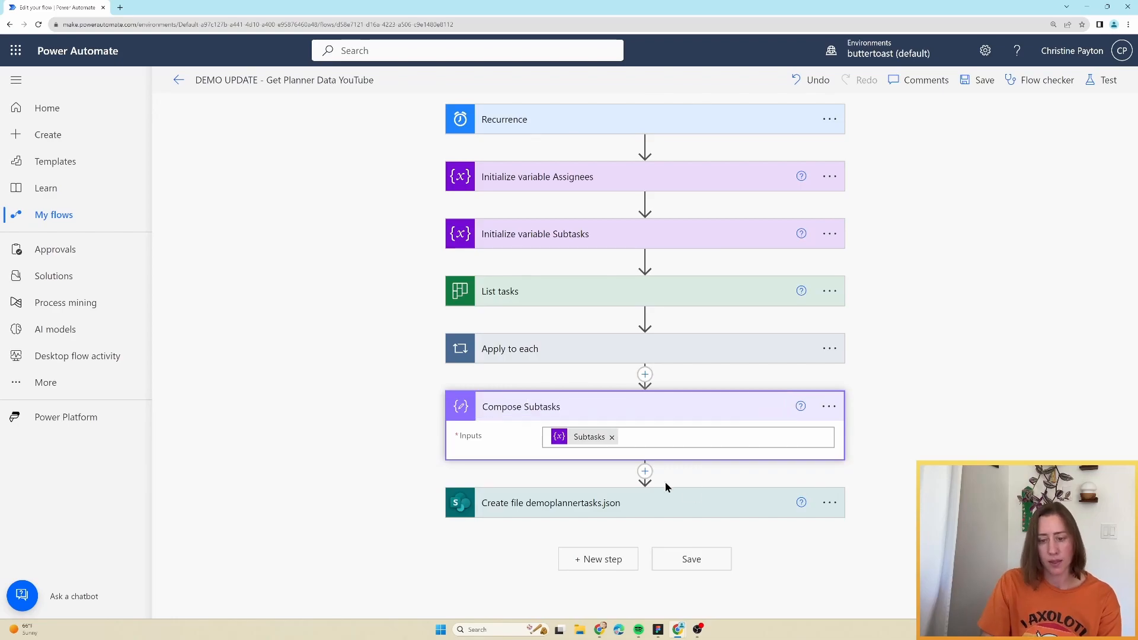
- Add another Compose action after Compose Subtasks with the Assignees variable as its input
{"action": "left_click", "coordinate": [645, 471]}
{"action": "left_click", "coordinate": [627, 490]}
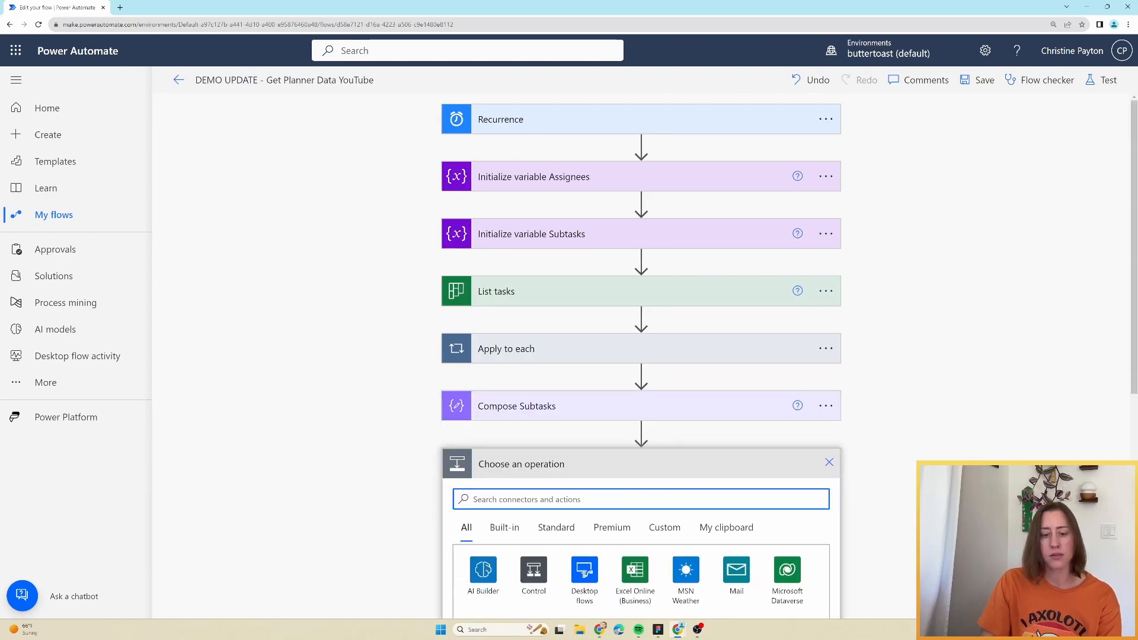
{"action": "scroll", "coordinate": [915, 449], "scroll_direction": "down", "scroll_amount": 3}
{"action": "type", "text": "compose"}
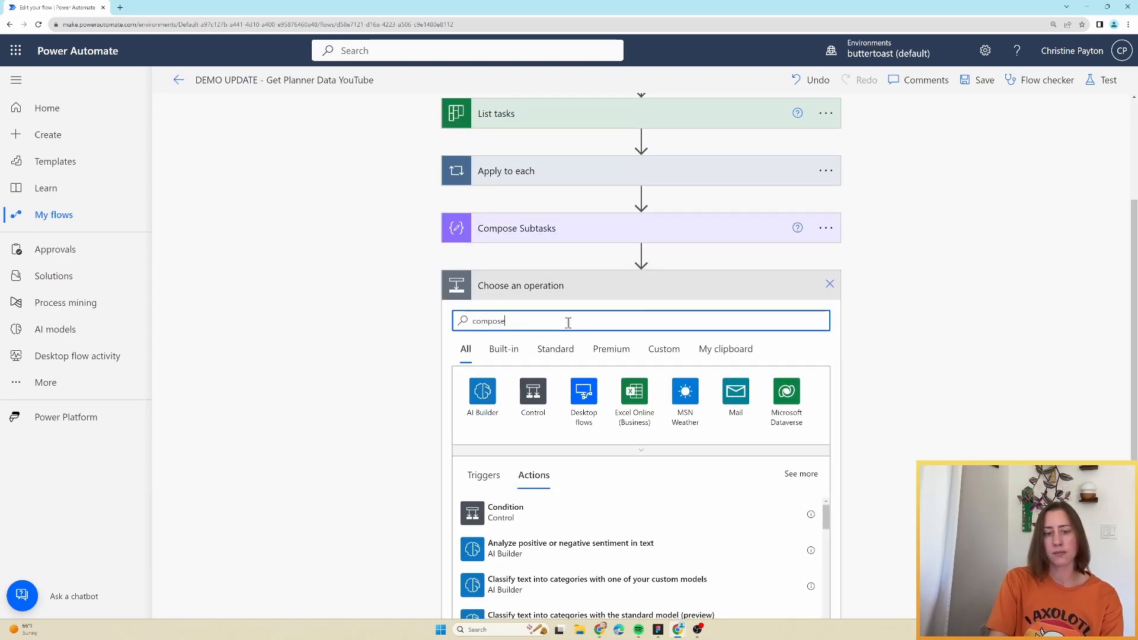
{"action": "left_click", "coordinate": [794, 440]}
{"action": "scroll", "coordinate": [972, 420], "scroll_direction": "down", "scroll_amount": 3}
{"action": "left_click", "coordinate": [890, 474]}
- Rename the second Compose action as Compose Assignees
{"action": "left_click", "coordinate": [825, 285]}
{"action": "scroll", "coordinate": [889, 415], "scroll_direction": "up", "scroll_amount": 3}
{"action": "left_click", "coordinate": [899, 459]}
{"action": "type", "text": "Assignees"}
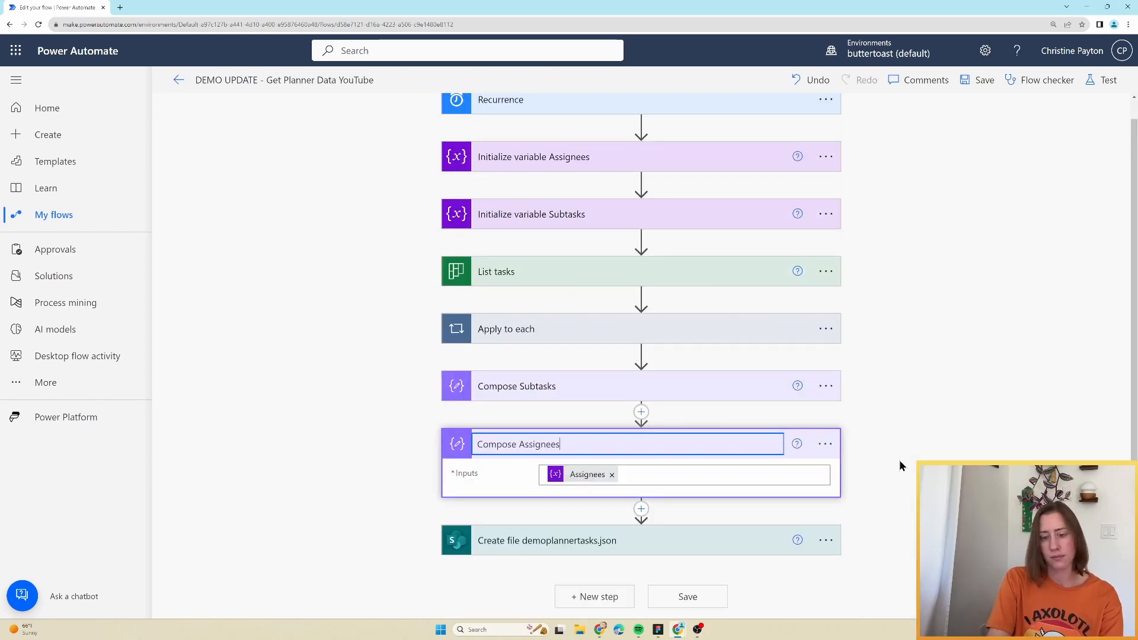
{"action": "key", "text": "Return"}
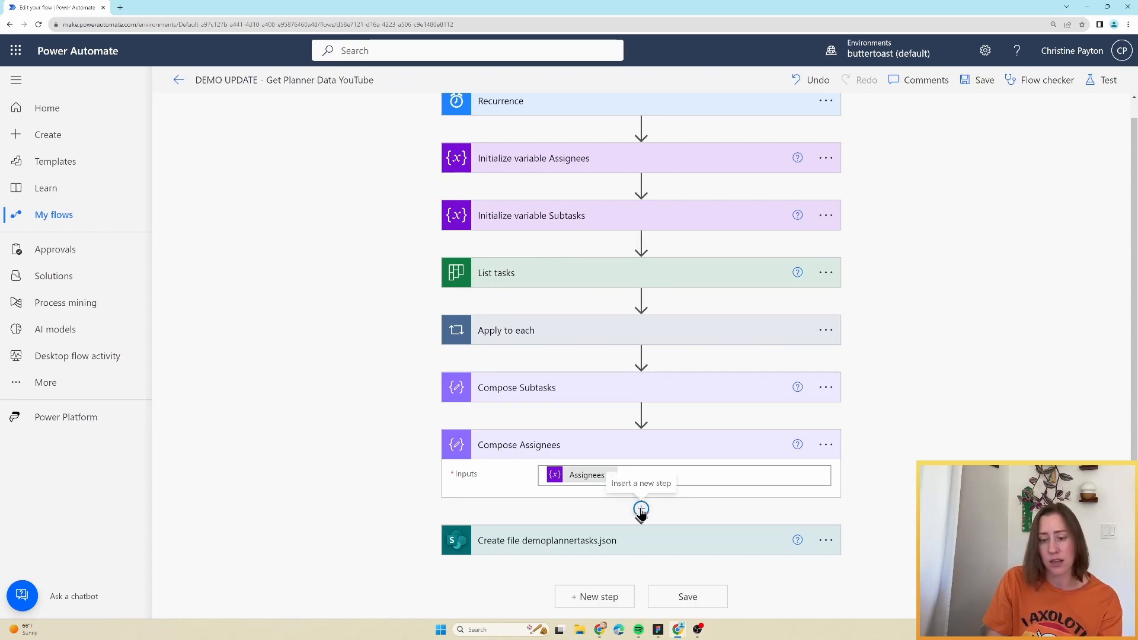
- Add a Planner List buckets action after Compose Assignees
{"action": "left_click", "coordinate": [641, 510]}
{"action": "left_click", "coordinate": [641, 528]}
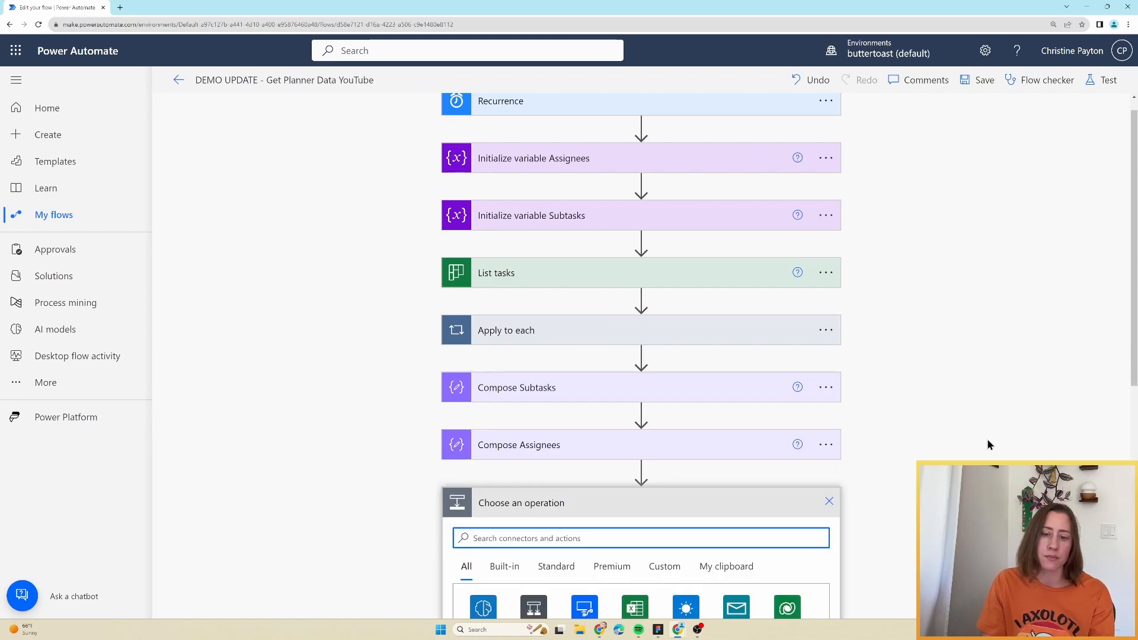
{"action": "type", "text": "ist buckets"}
{"action": "scroll", "coordinate": [771, 492], "scroll_direction": "down", "scroll_amount": 2}
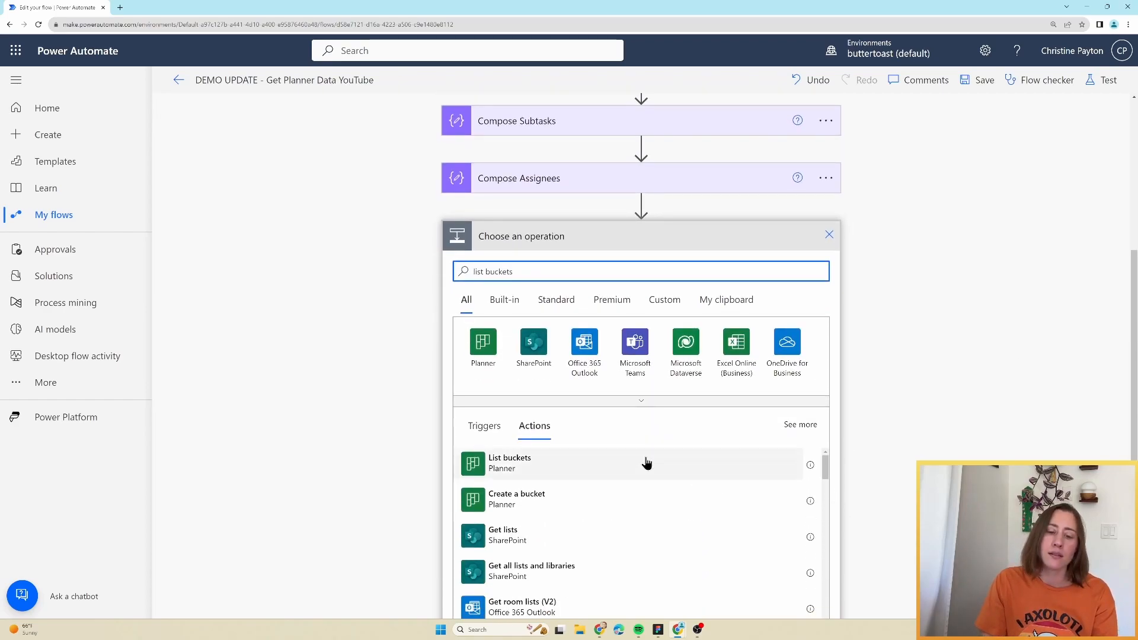
{"action": "left_click", "coordinate": [665, 466]}
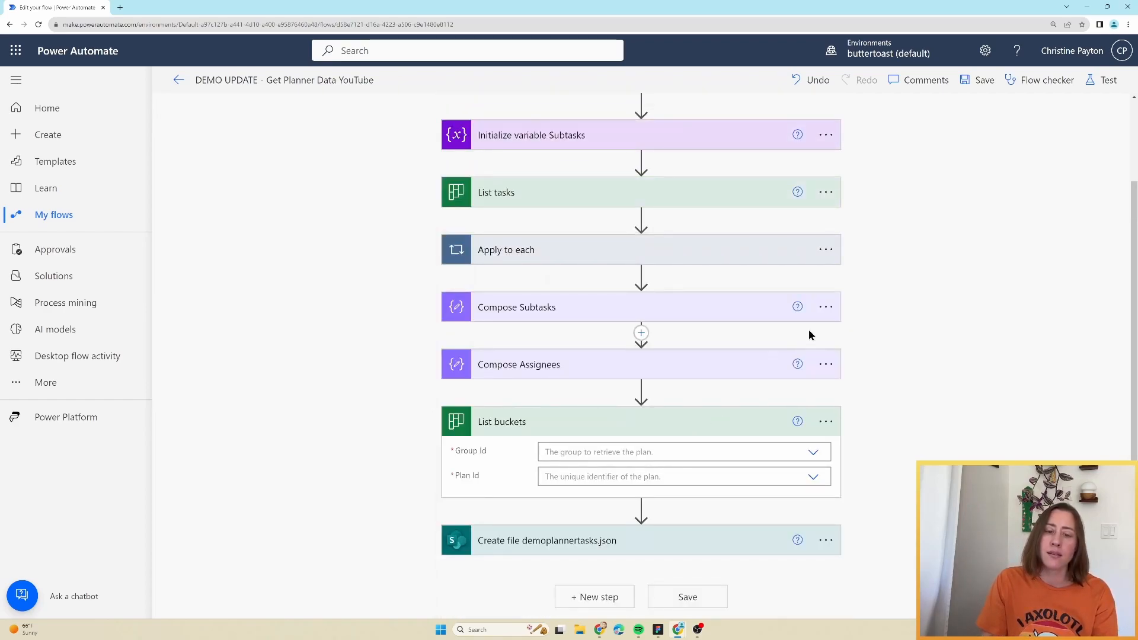
- Match List buckets to the List tasks settings: group SharePoint Administrators and plan Demo Project for Gantt
{"action": "left_click", "coordinate": [814, 453]}
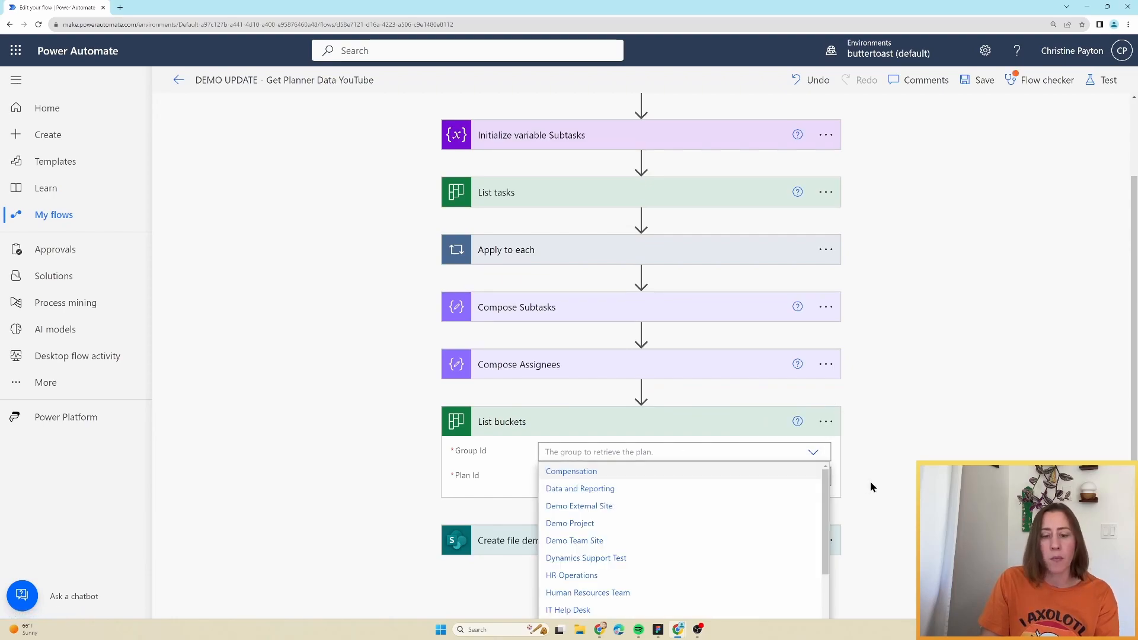
{"action": "left_click", "coordinate": [712, 196]}
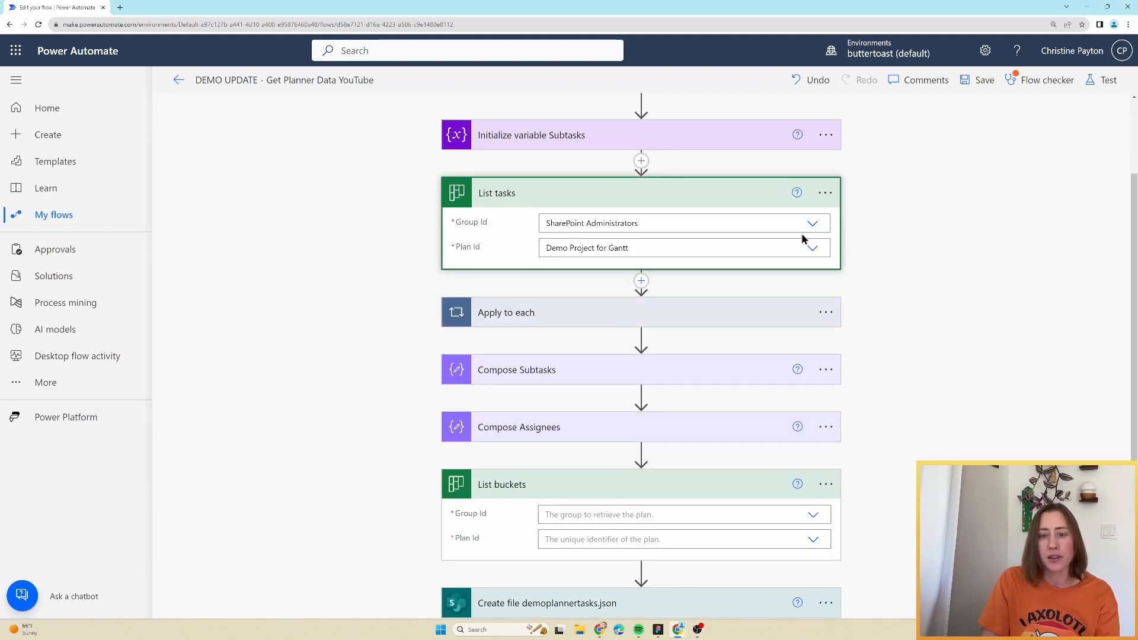
{"action": "scroll", "coordinate": [984, 380], "scroll_direction": "down", "scroll_amount": 1}
{"action": "left_click", "coordinate": [814, 452]}
{"action": "scroll", "coordinate": [646, 570], "scroll_direction": "down", "scroll_amount": 3}
{"action": "left_click", "coordinate": [646, 568]}
{"action": "left_click", "coordinate": [816, 476]}
{"action": "left_click", "coordinate": [629, 492]}
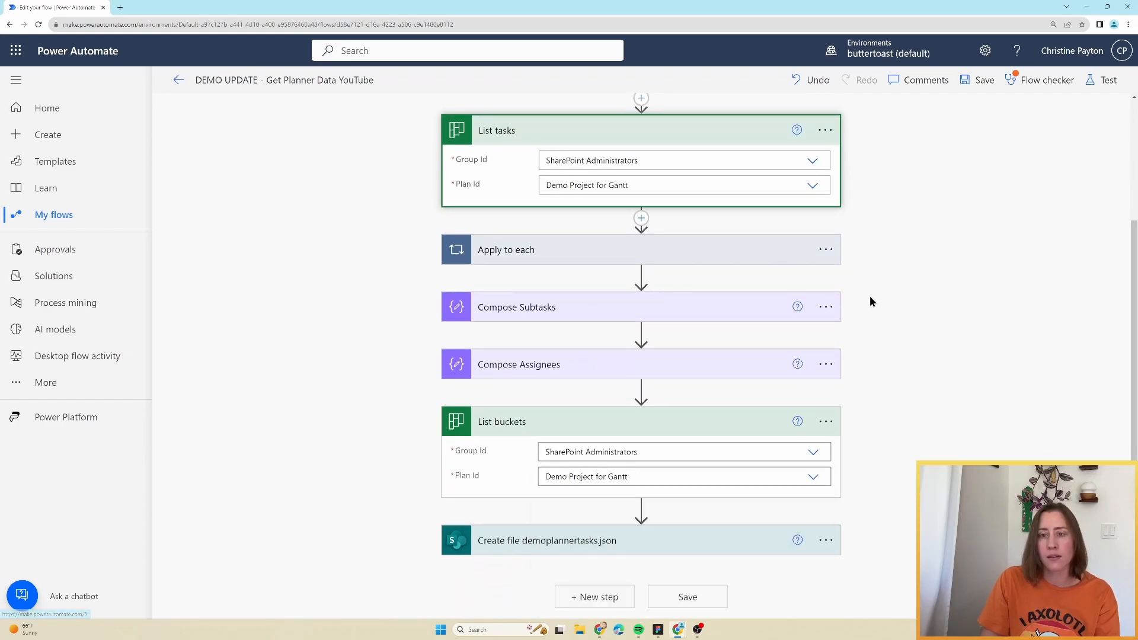
{"action": "left_click", "coordinate": [596, 422]}
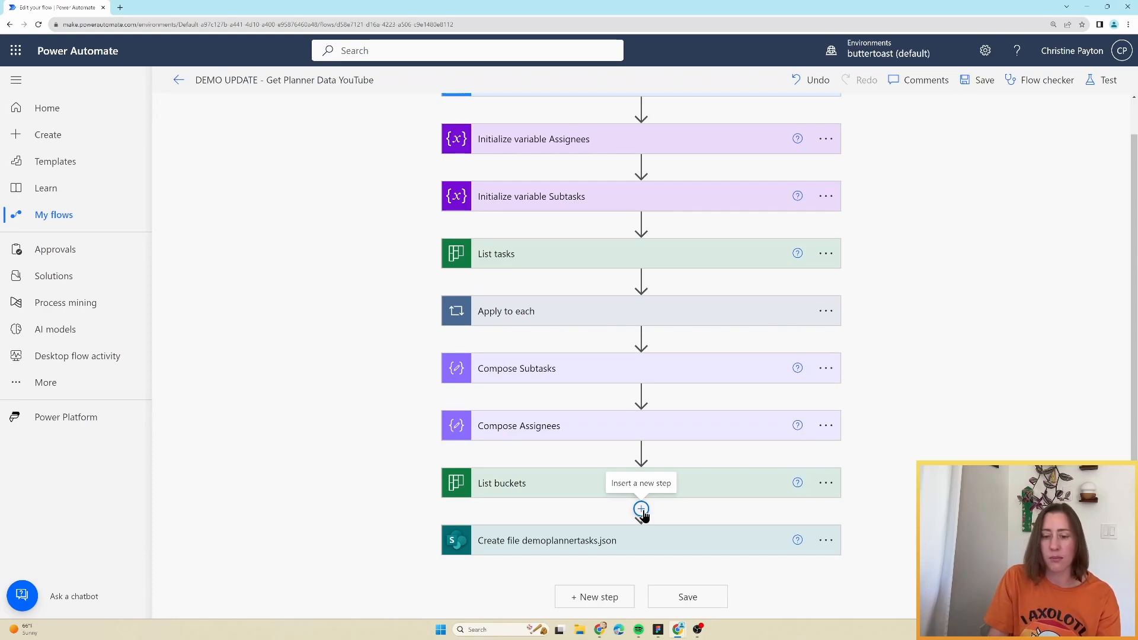
- Add a SharePoint Create file action after List buckets
{"action": "left_click", "coordinate": [641, 510]}
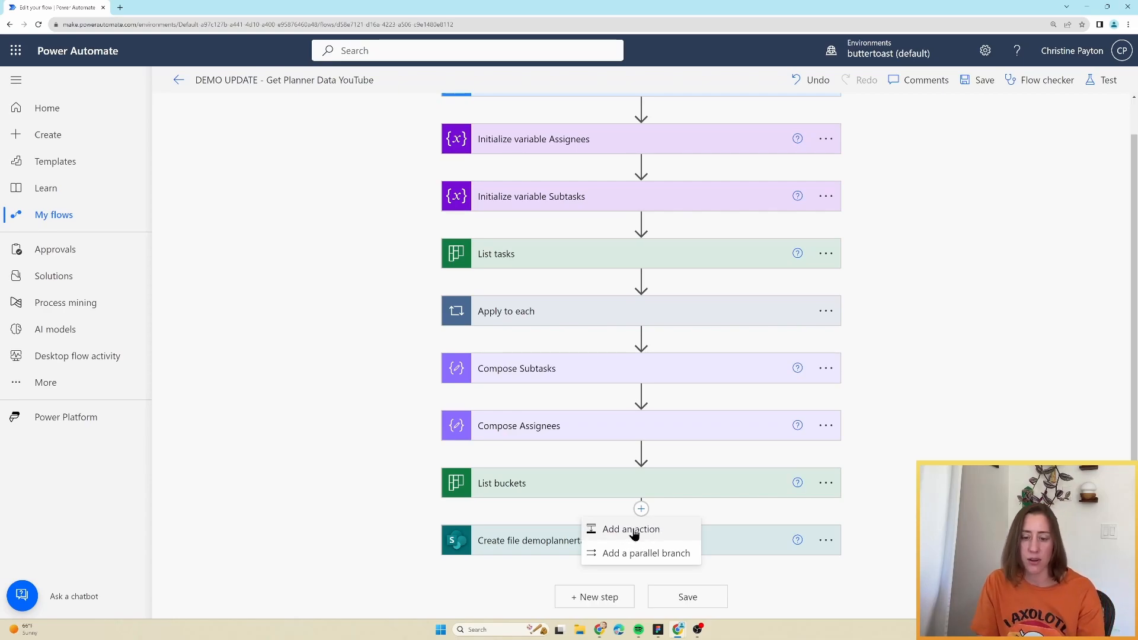
{"action": "left_click", "coordinate": [632, 529]}
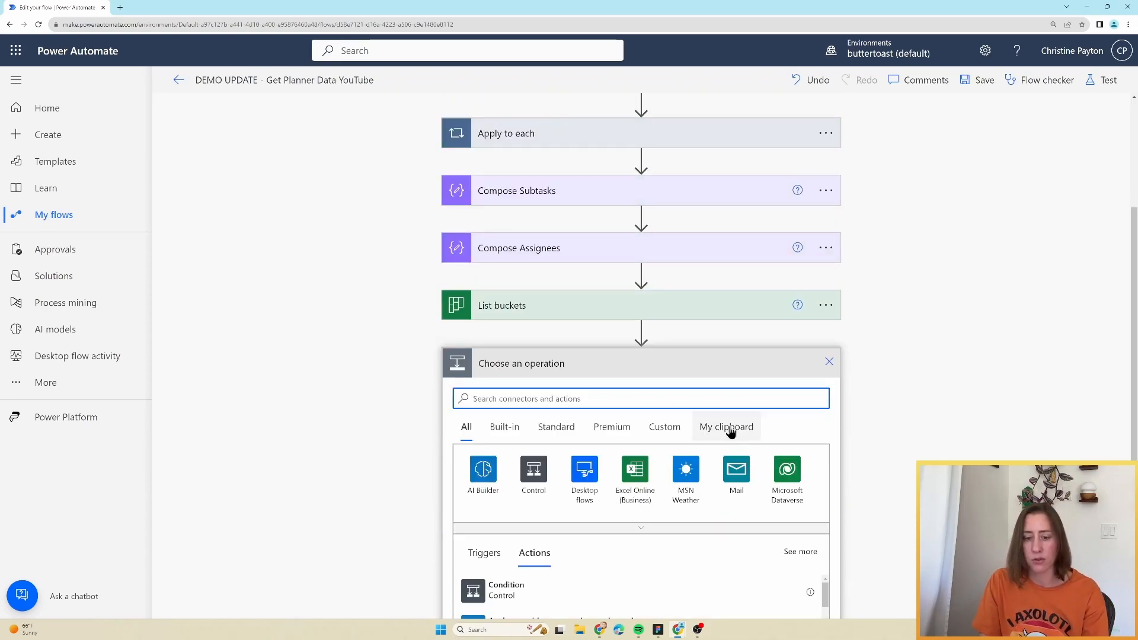
{"action": "type", "text": "create"}
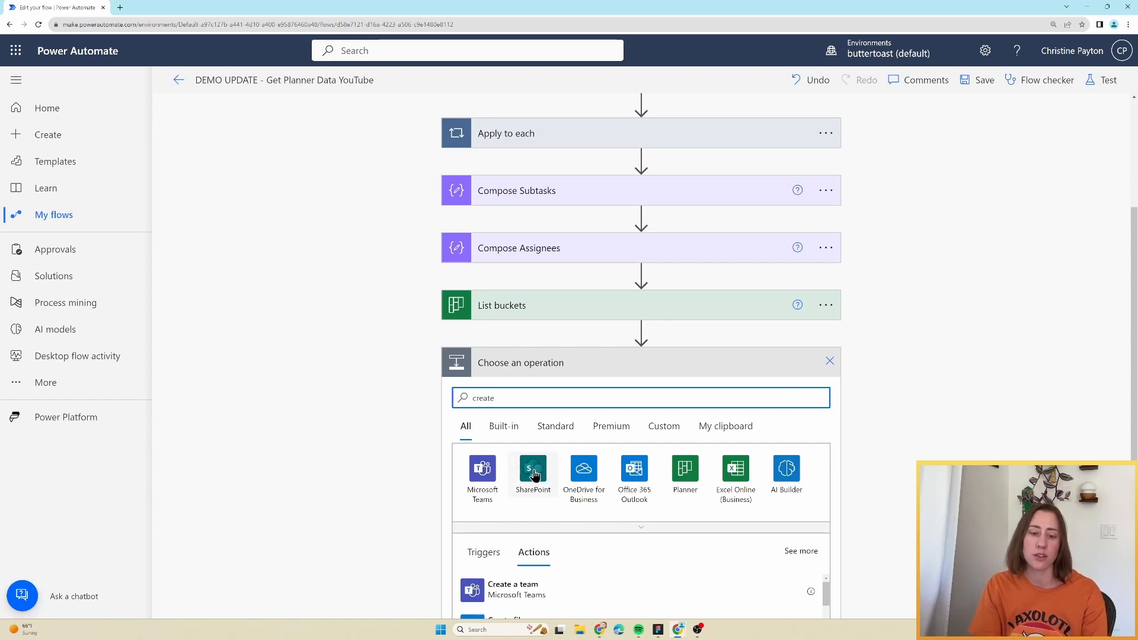
{"action": "type", "text": "file"}
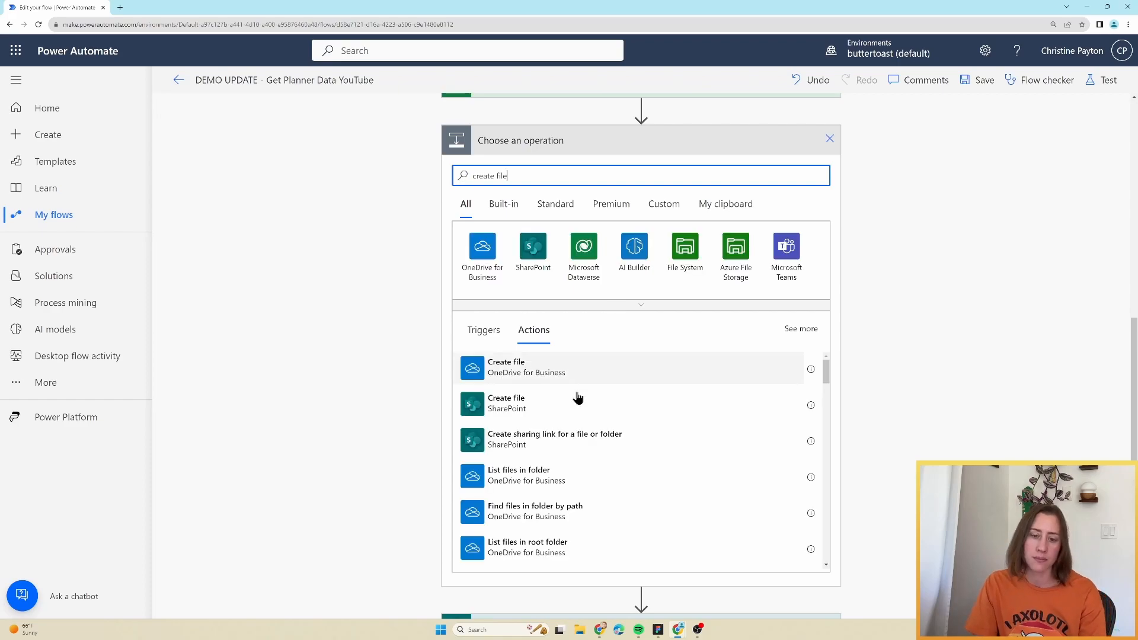
{"action": "left_click", "coordinate": [578, 396]}
- Set the new Create file action's site to SharePoint Administrators and its folder path to /Shared Documents/Data
{"action": "left_click", "coordinate": [814, 404]}
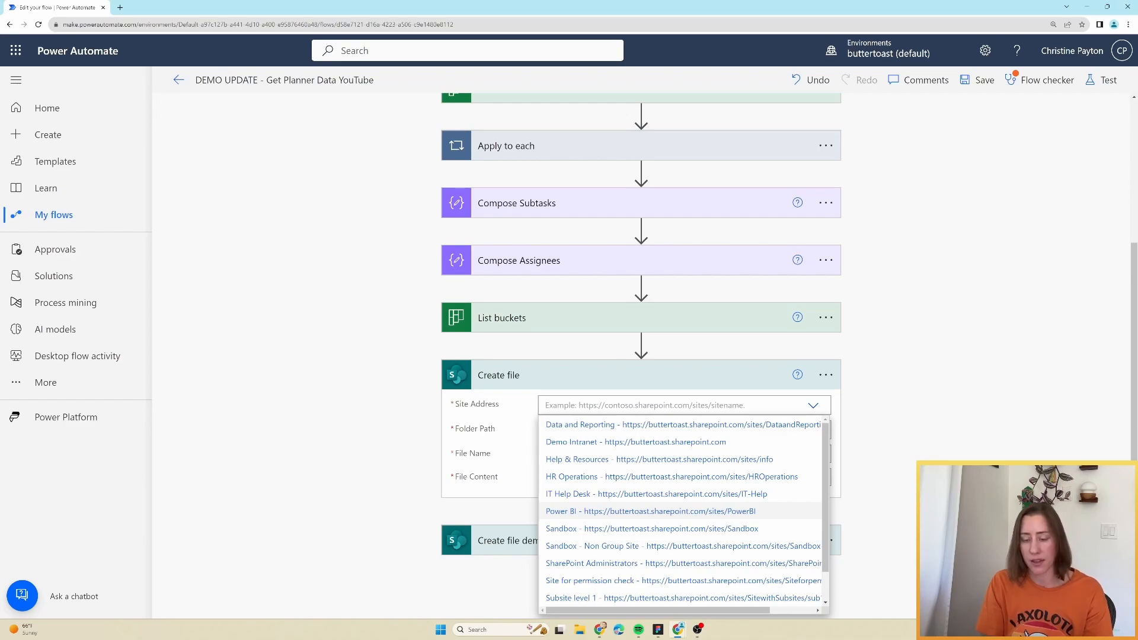
{"action": "left_click", "coordinate": [780, 563]}
{"action": "left_click", "coordinate": [820, 444]}
{"action": "left_click", "coordinate": [1015, 304]}
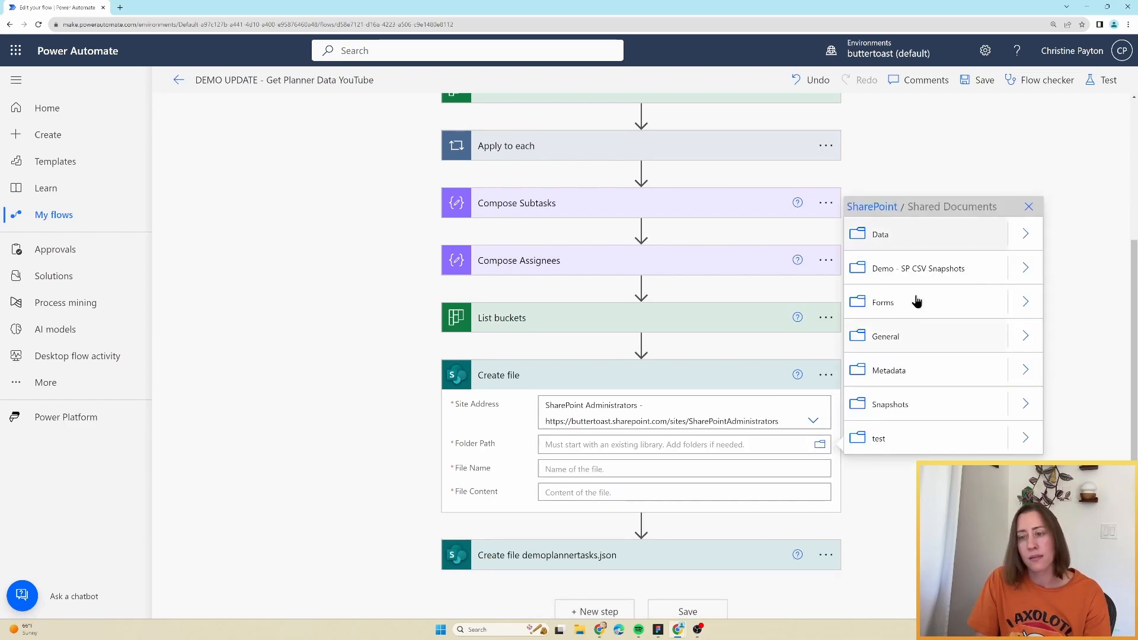
{"action": "left_click", "coordinate": [889, 231]}
- Name the output file buckets.json and rename the action Create file buckets.json
{"action": "left_click", "coordinate": [637, 471]}
{"action": "type", "text": "buckets."}
{"action": "type", "text": "json"}
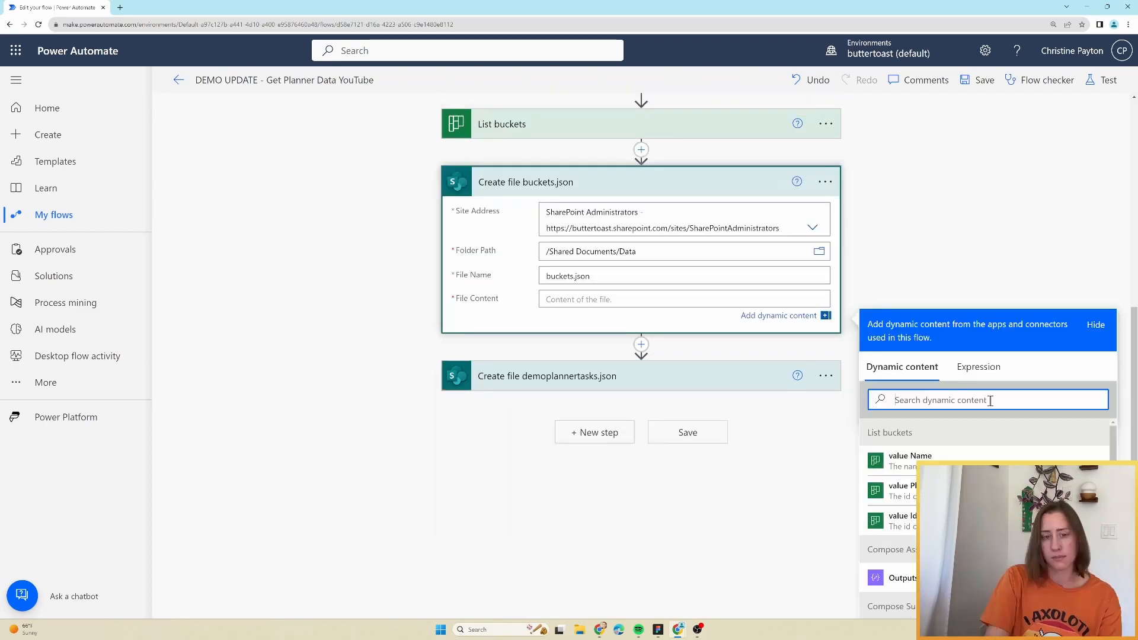
- Set the file content of Create file buckets.json to the body from List buckets
{"action": "type", "text": "body"}
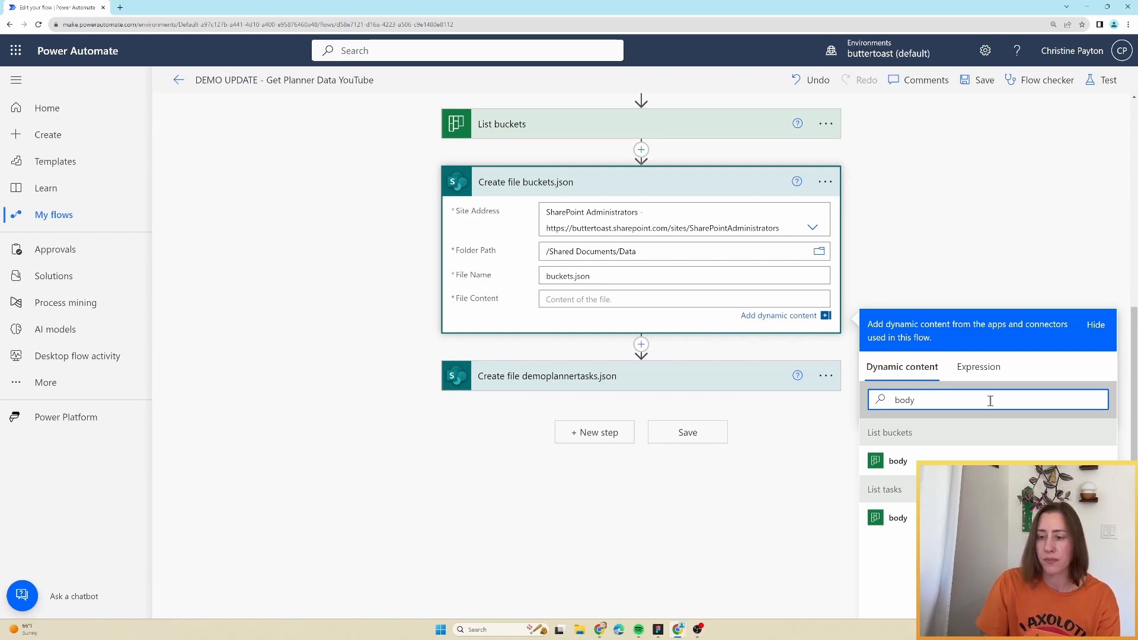
{"action": "left_click", "coordinate": [878, 468]}
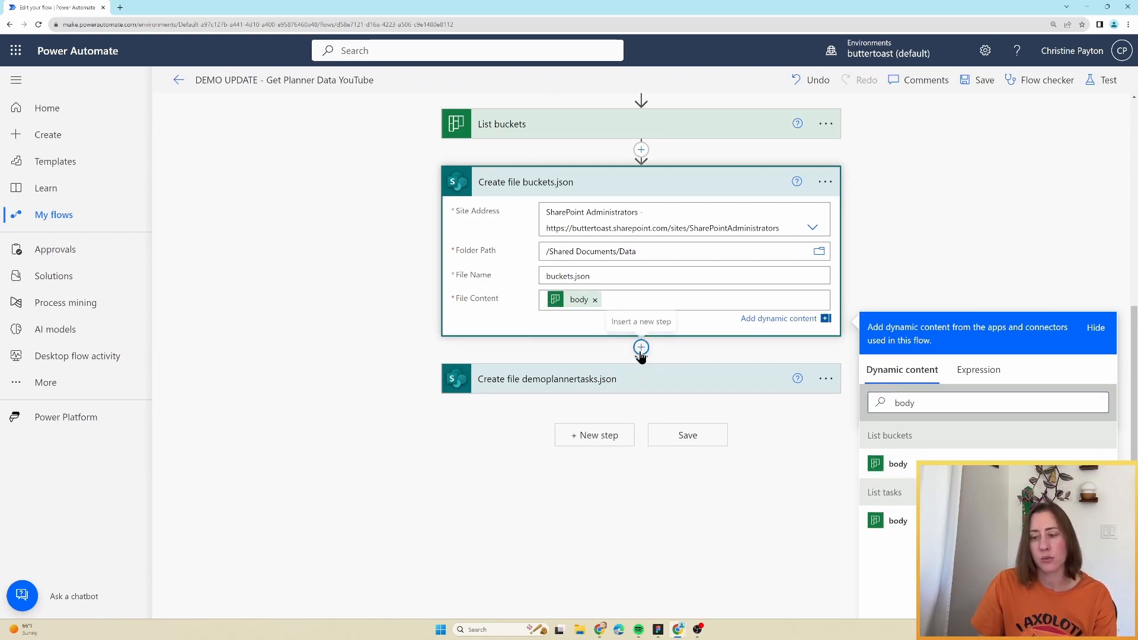
{"action": "scroll", "coordinate": [855, 370], "scroll_direction": "up", "scroll_amount": 3}
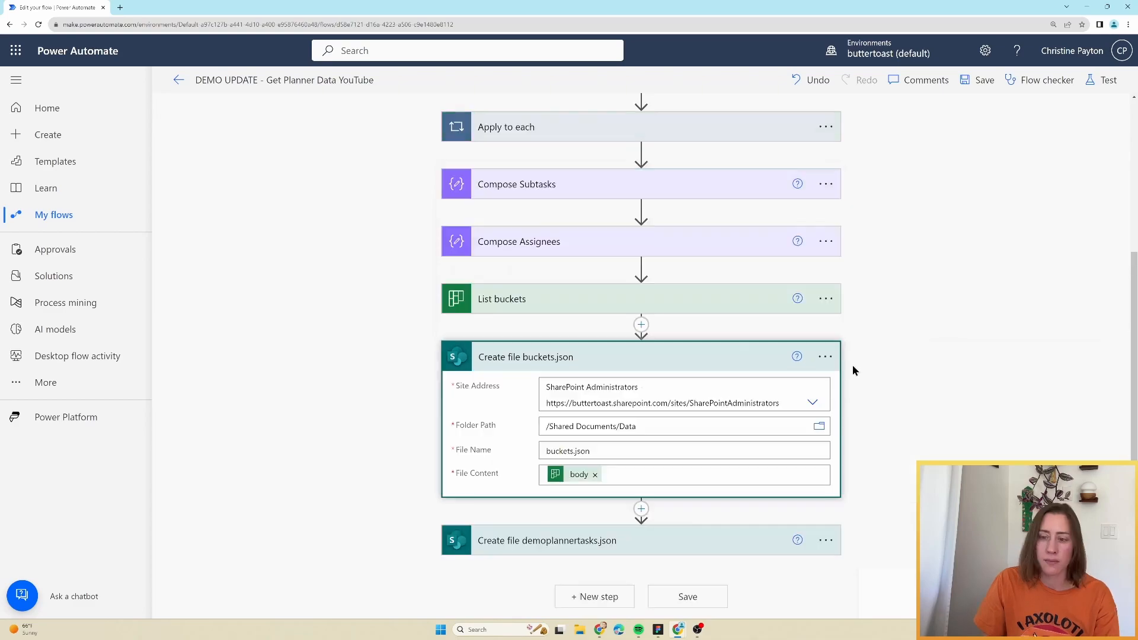
- Turn off Allow chunking in the settings of Create file buckets.json and apply the change
{"action": "left_click", "coordinate": [825, 357]}
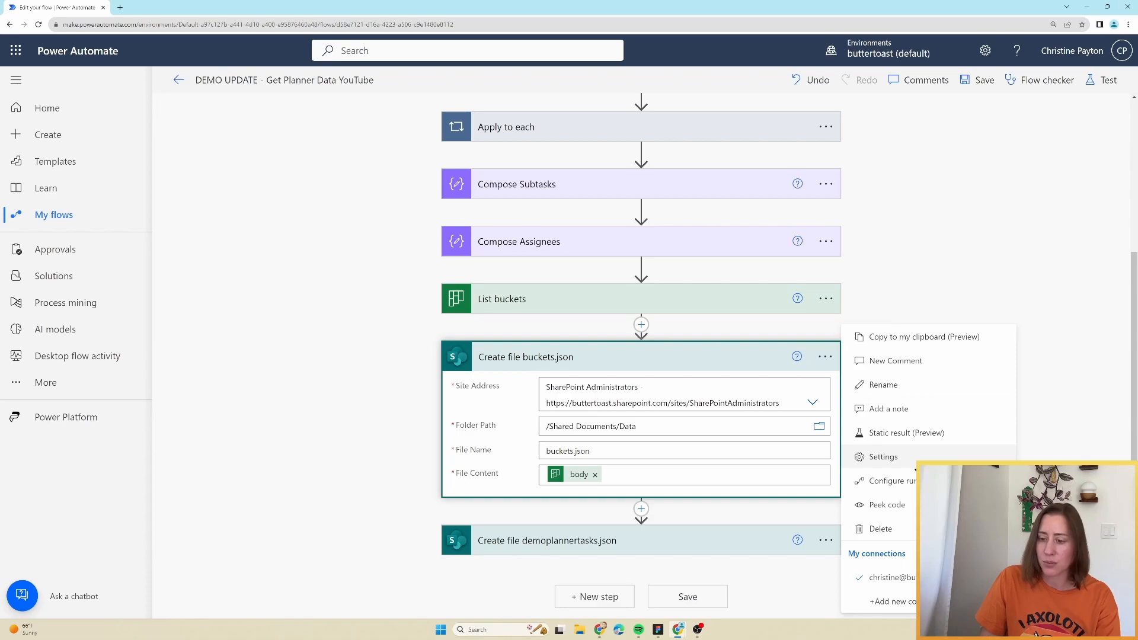
{"action": "left_click", "coordinate": [883, 457]}
{"action": "scroll", "coordinate": [905, 442], "scroll_direction": "down", "scroll_amount": 3}
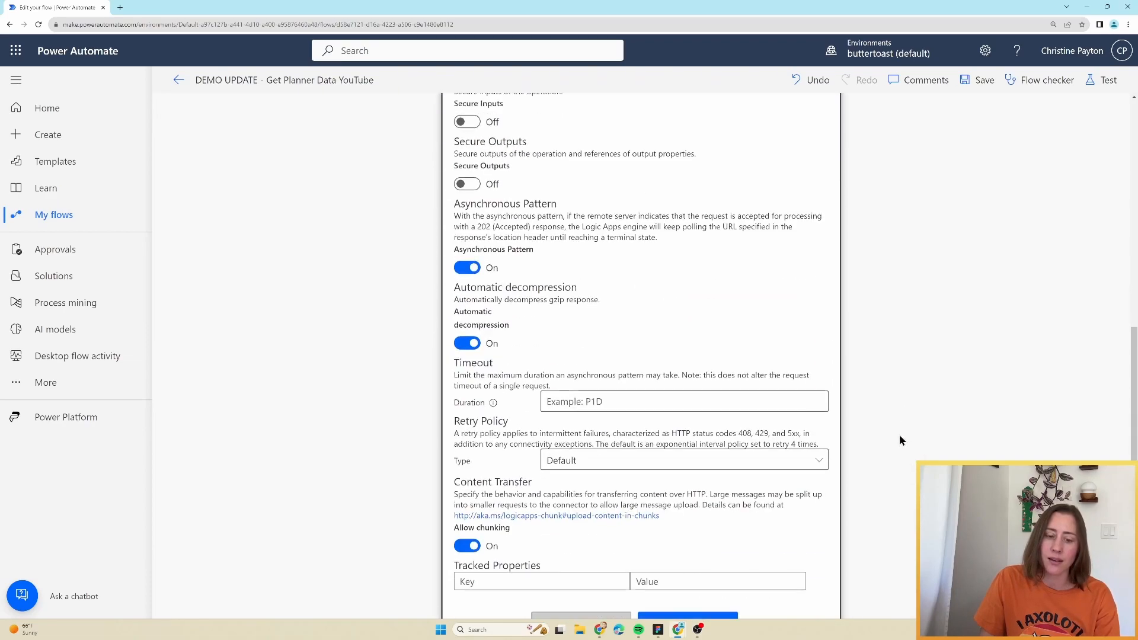
{"action": "left_click", "coordinate": [466, 546]}
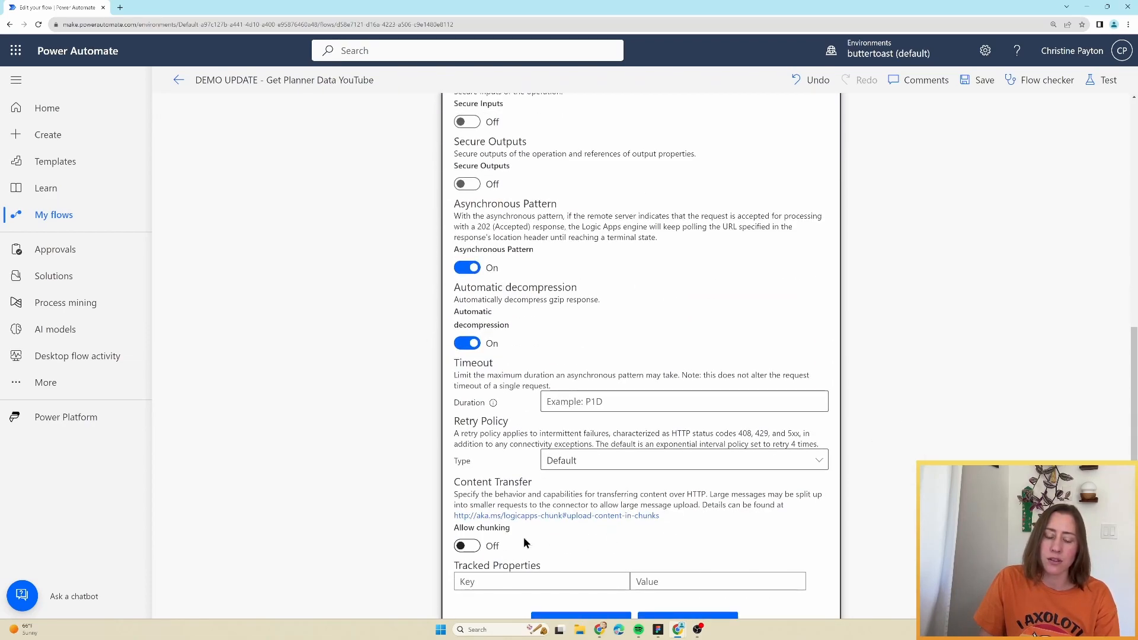
{"action": "scroll", "coordinate": [888, 456], "scroll_direction": "down", "scroll_amount": 3}
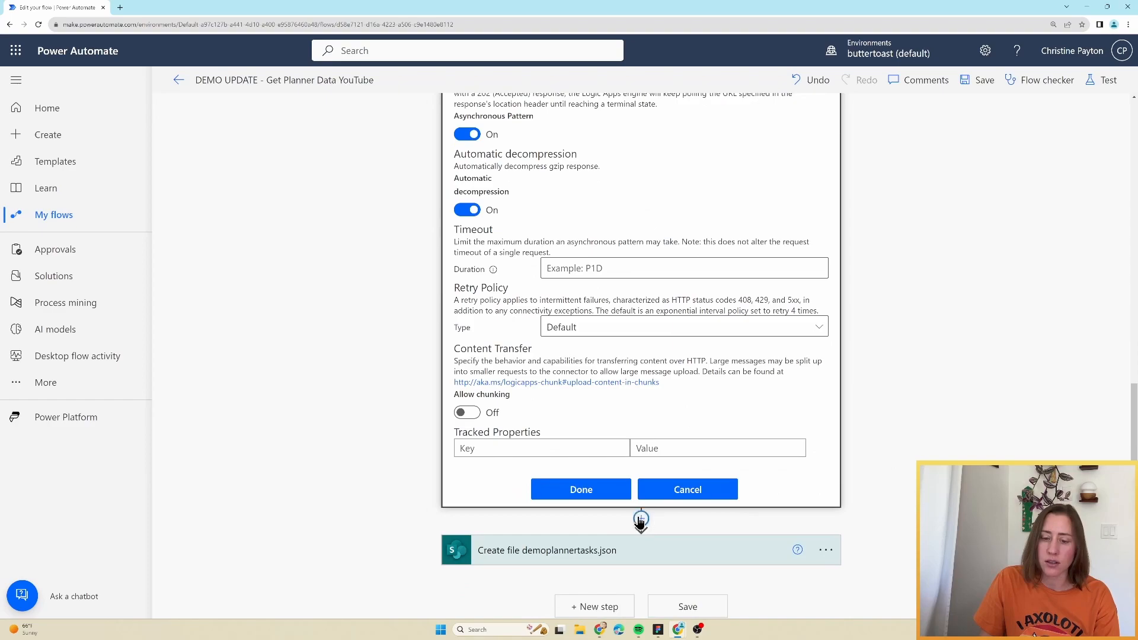
{"action": "left_click", "coordinate": [581, 495]}
- Copy the Create file buckets.json action and insert the copy directly below it
{"action": "left_click", "coordinate": [826, 356]}
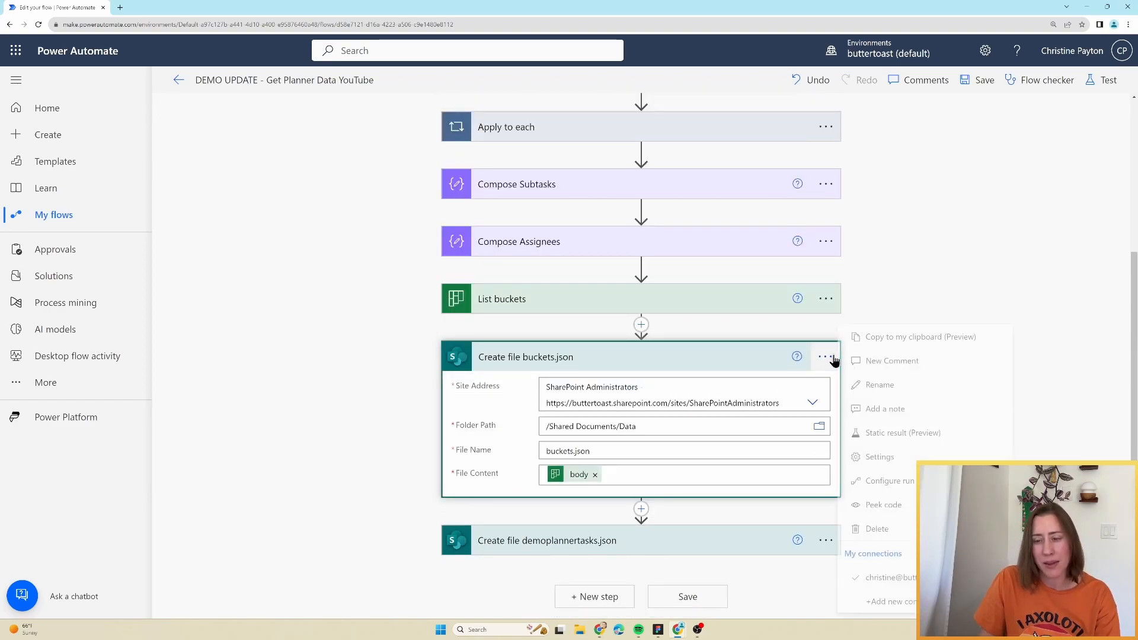
{"action": "left_click", "coordinate": [905, 342]}
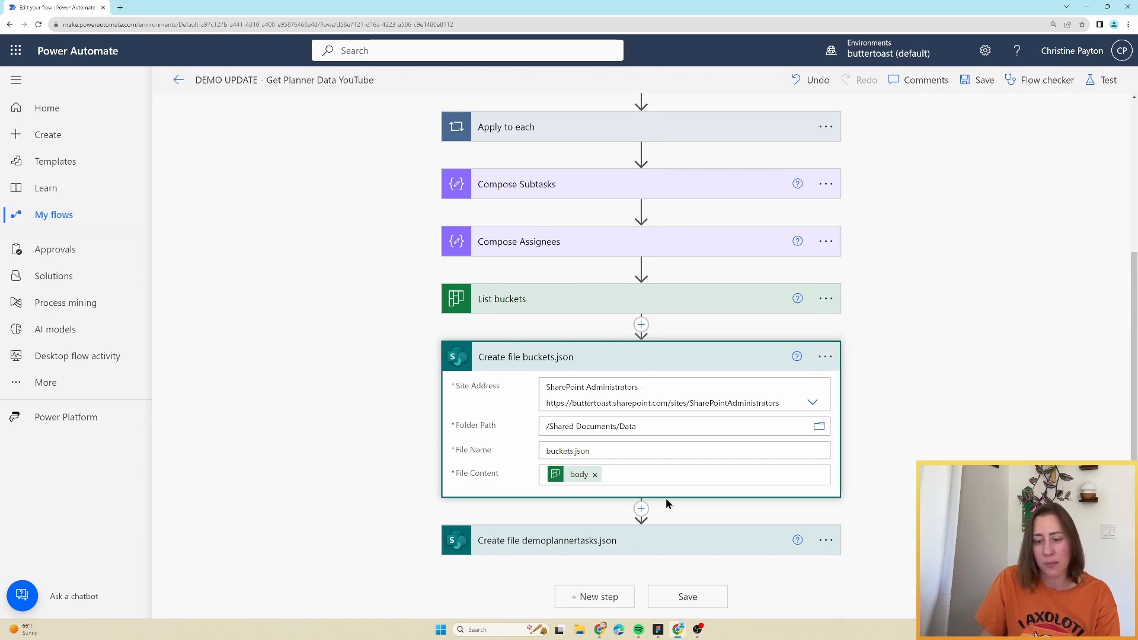
{"action": "left_click", "coordinate": [642, 510]}
{"action": "left_click", "coordinate": [645, 531]}
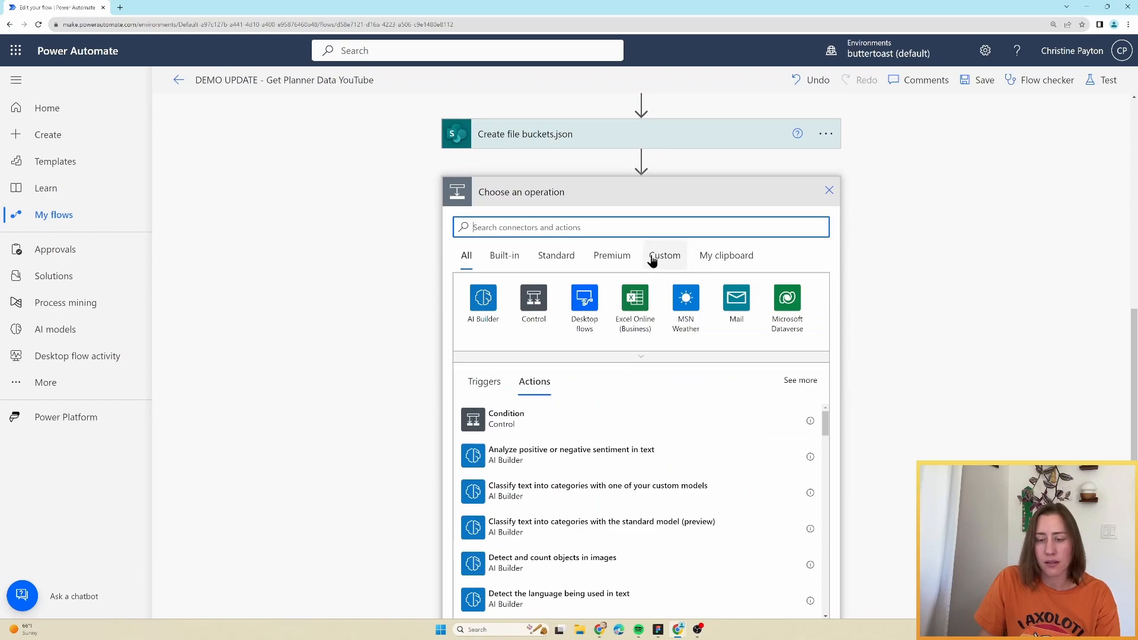
{"action": "left_click", "coordinate": [717, 256]}
{"action": "left_click", "coordinate": [541, 487]}
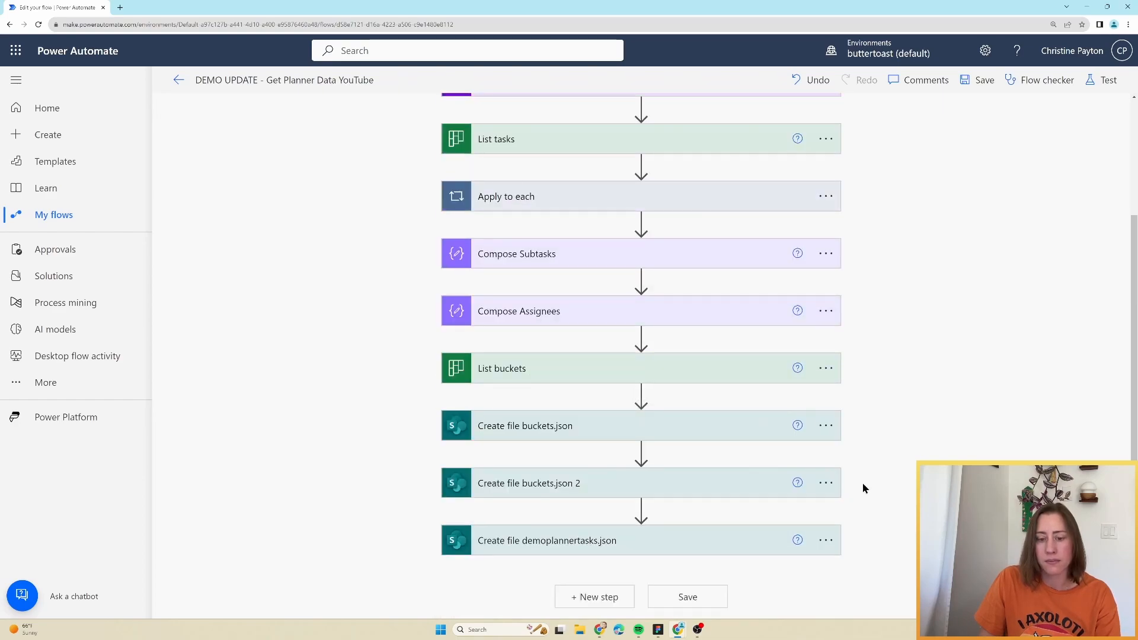
- In the copied action, set the file name to assignees.json and the file content to the Compose Assignees outputs
{"action": "double_click", "coordinate": [568, 484]}
{"action": "type", "text": "assignees.json"}
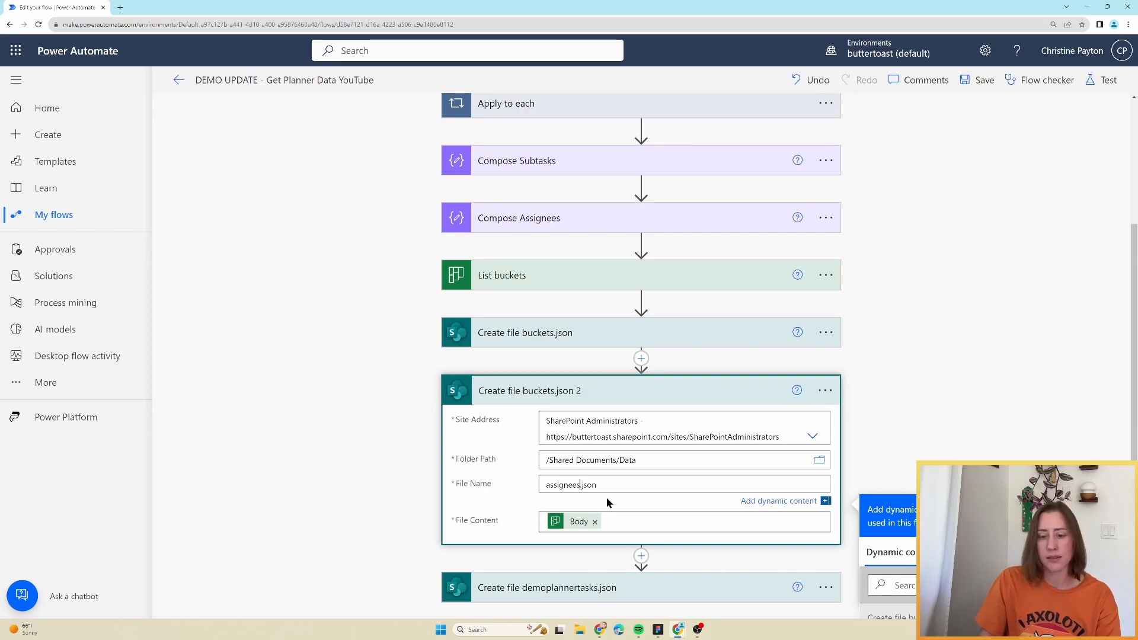
{"action": "left_click", "coordinate": [595, 521]}
{"action": "scroll", "coordinate": [925, 421], "scroll_direction": "down", "scroll_amount": 2}
{"action": "scroll", "coordinate": [961, 551], "scroll_direction": "down", "scroll_amount": 4}
{"action": "scroll", "coordinate": [961, 551], "scroll_direction": "down", "scroll_amount": 3}
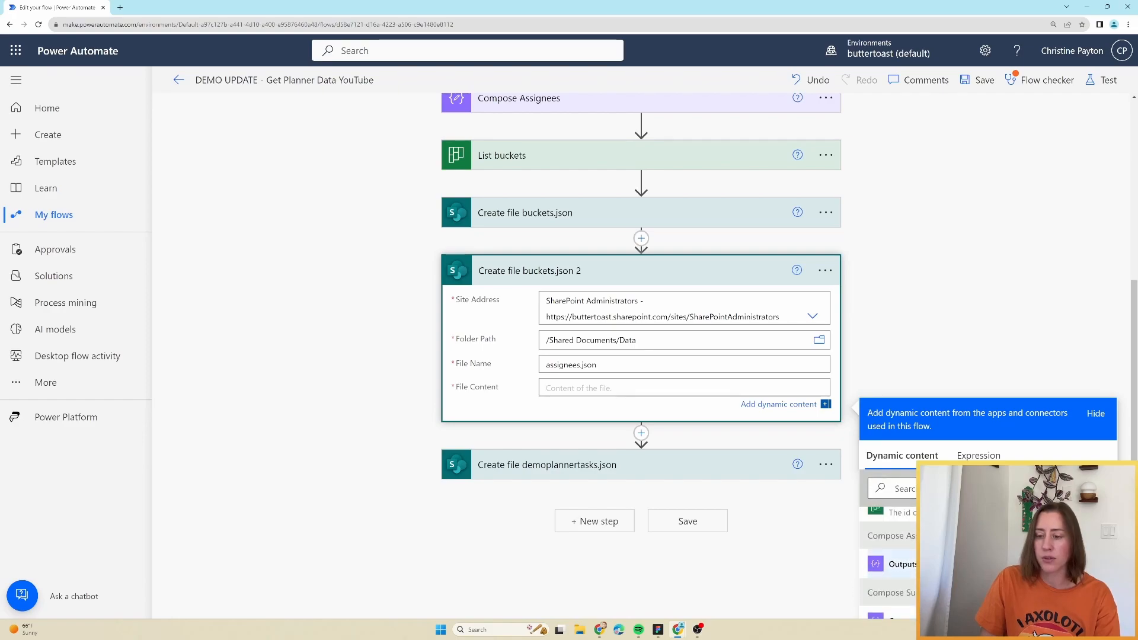
{"action": "left_click", "coordinate": [943, 564]}
- Rename the copied action Create file assignees.json
{"action": "left_click", "coordinate": [826, 270]}
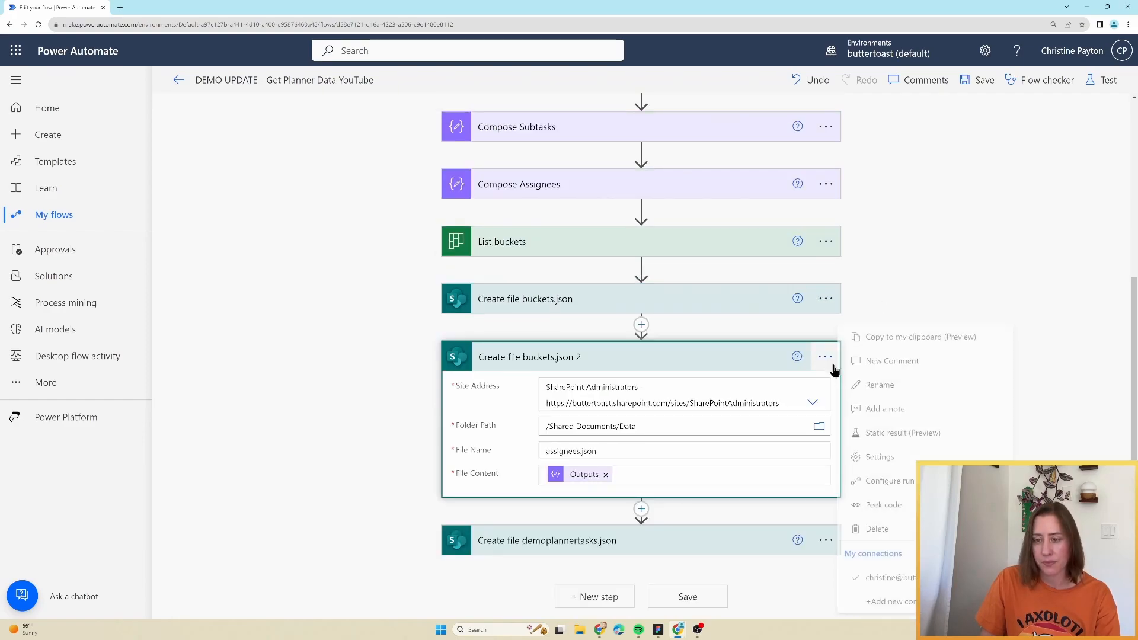
{"action": "left_click", "coordinate": [878, 385]}
{"action": "left_click_drag", "start_coordinate": [581, 357], "coordinate": [520, 357]}
{"action": "type", "text": "assignees.json"}
- Insert another copy of the buckets file action below Create file assignees.json
{"action": "left_click", "coordinate": [641, 509]}
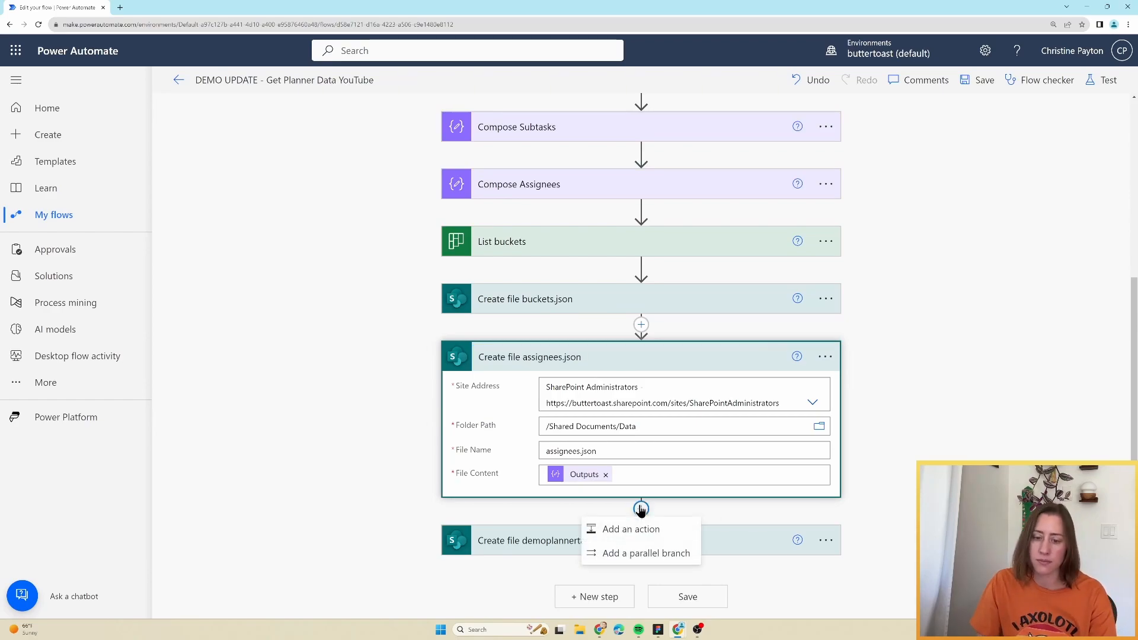
{"action": "left_click", "coordinate": [631, 529]}
{"action": "left_click", "coordinate": [735, 218]}
{"action": "left_click", "coordinate": [508, 483]}
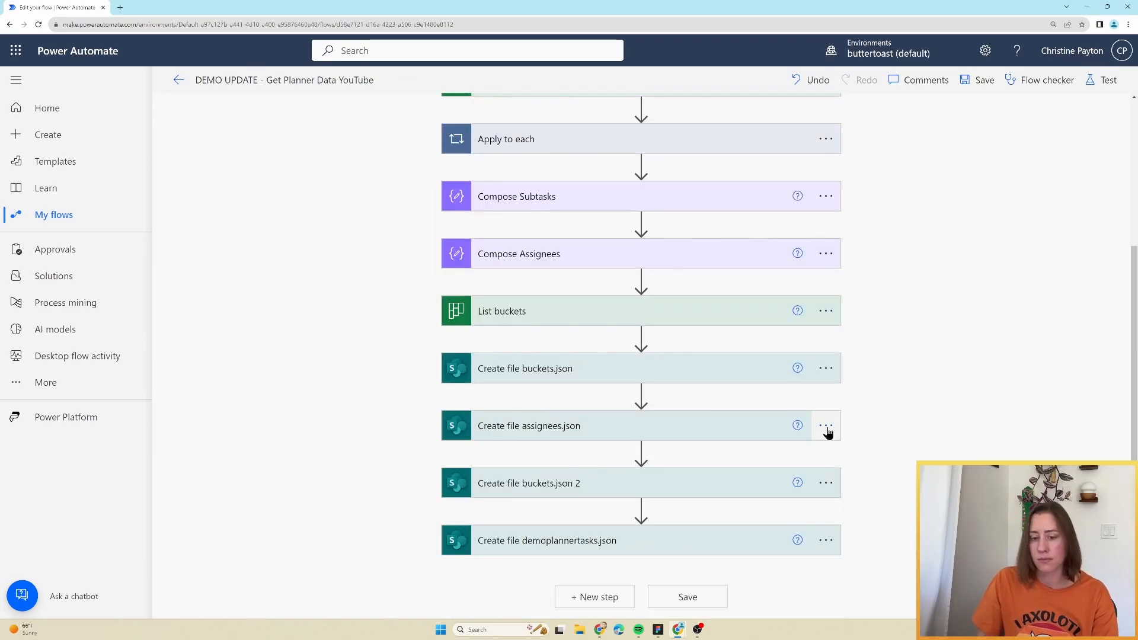
- In the second copy, set the file name to subtasks.json and the file content to the Compose Subtasks outputs
{"action": "left_click", "coordinate": [674, 485]}
{"action": "triple_click", "coordinate": [650, 449]}
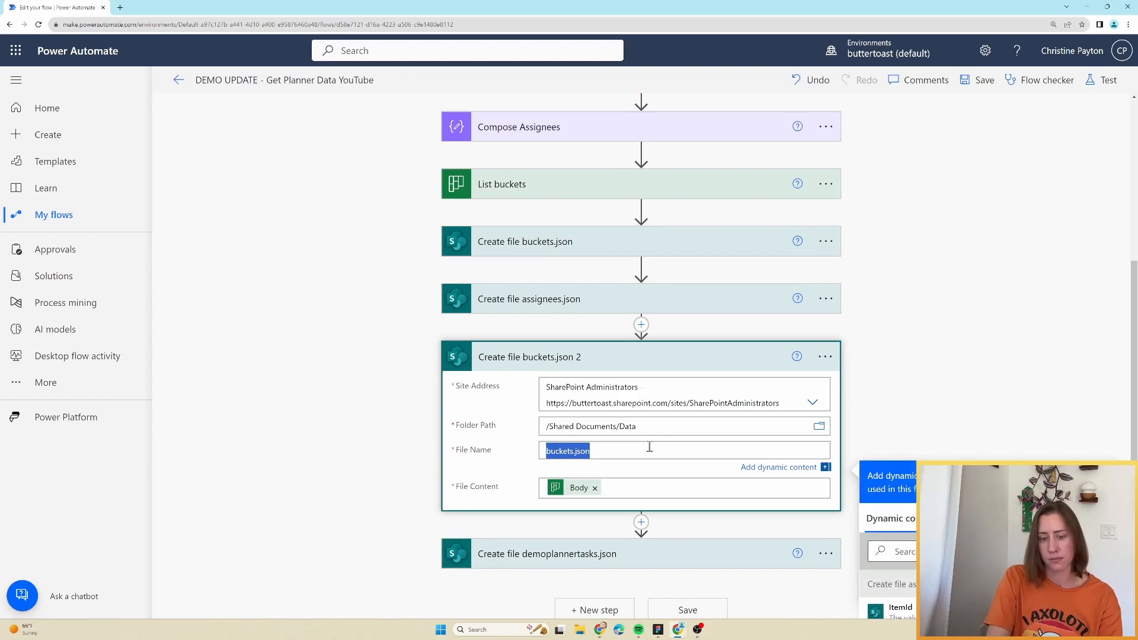
{"action": "type", "text": "subtasks.json"}
{"action": "left_click", "coordinate": [594, 488]}
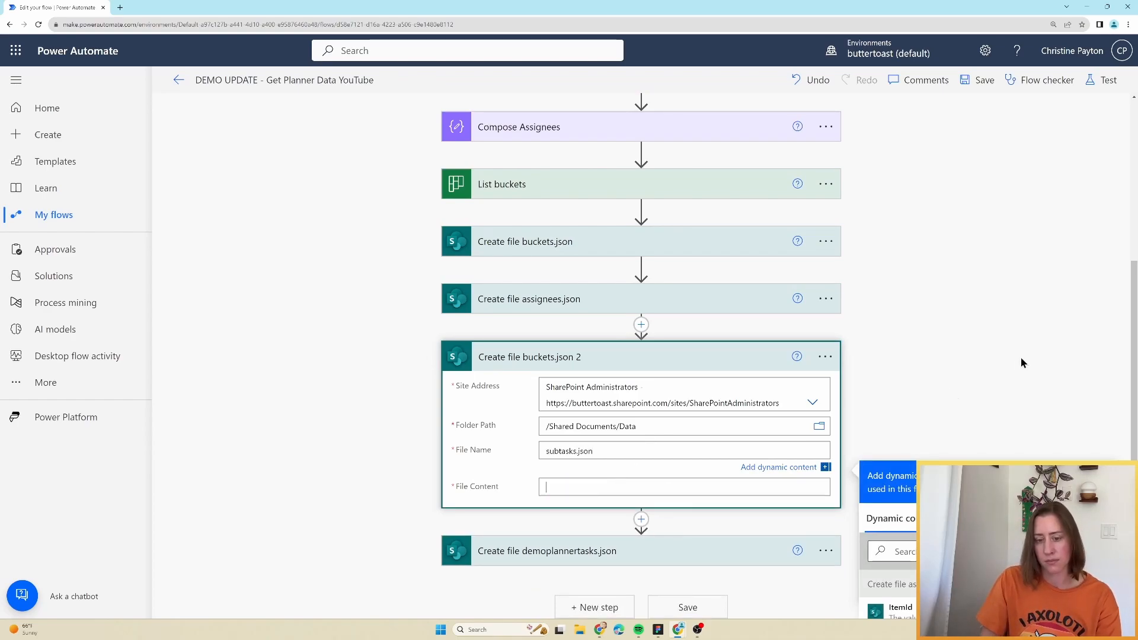
{"action": "scroll", "coordinate": [1016, 364], "scroll_direction": "down", "scroll_amount": 1}
{"action": "scroll", "coordinate": [976, 447], "scroll_direction": "down", "scroll_amount": 2}
{"action": "key", "text": "BackSpace"}
{"action": "key", "text": "BackSpace"}
{"action": "key", "text": "BackSpace"}
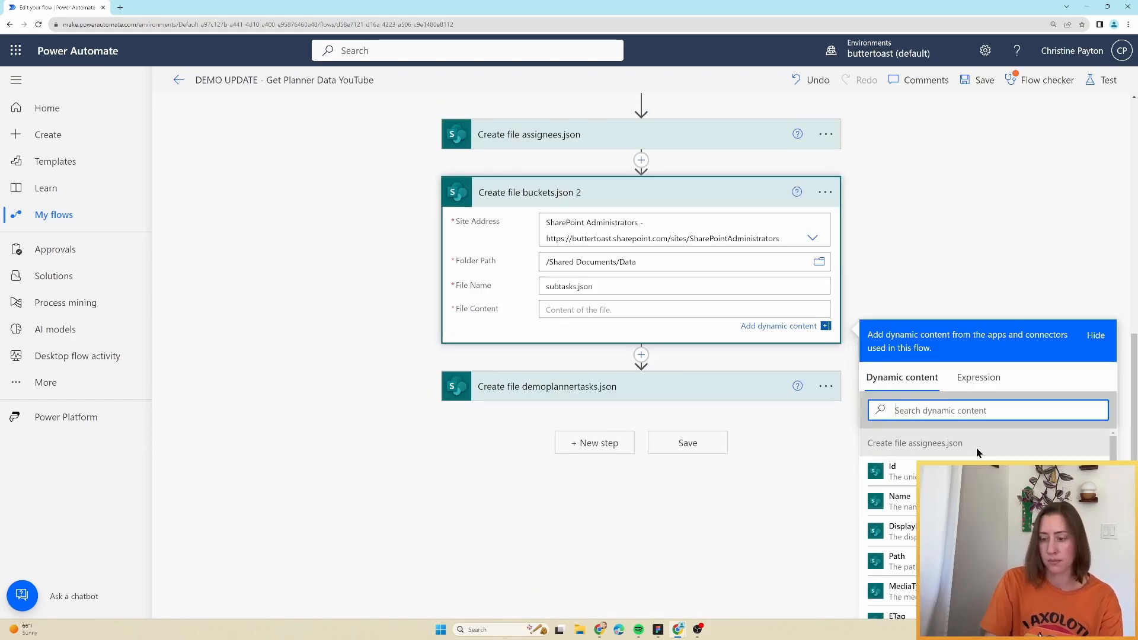
{"action": "scroll", "coordinate": [972, 501], "scroll_direction": "down", "scroll_amount": 10}
{"action": "left_click", "coordinate": [960, 501]}
- Rename the second copy Create file subtasks.json
{"action": "left_click", "coordinate": [699, 342]}
{"action": "left_click", "coordinate": [828, 358]}
{"action": "left_click", "coordinate": [883, 385]}
{"action": "left_click_drag", "start_coordinate": [523, 356], "coordinate": [628, 343]}
{"action": "type", "text": "subtasks.json"}
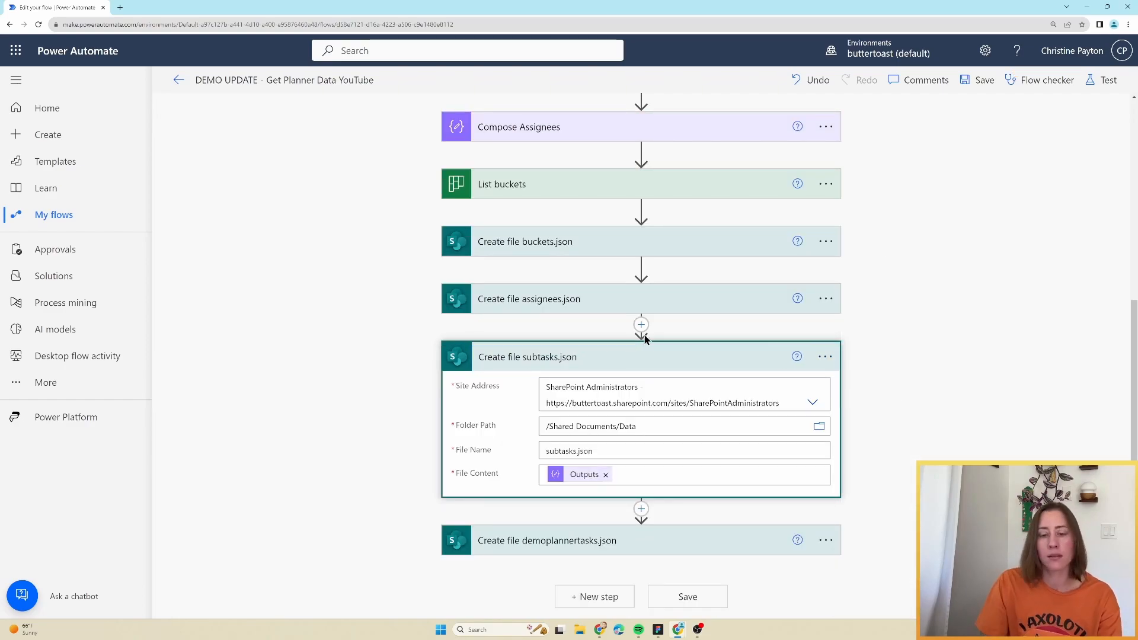
- Save the flow, run a test of it and open the run's details
{"action": "left_click", "coordinate": [979, 81]}
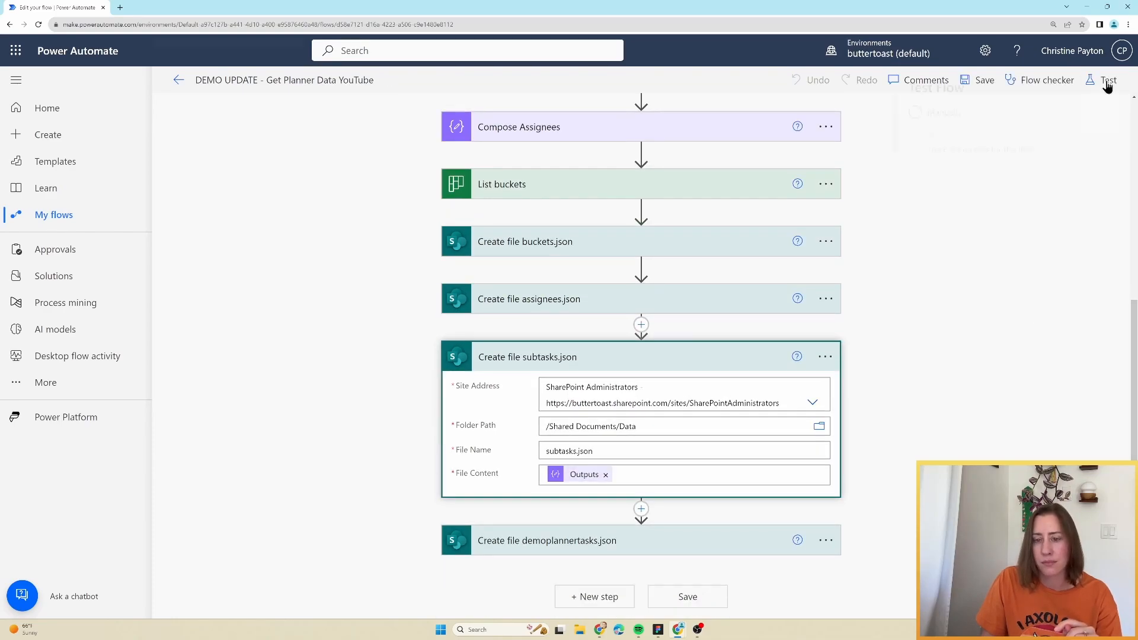
{"action": "left_click", "coordinate": [1109, 83]}
{"action": "left_click", "coordinate": [928, 594]}
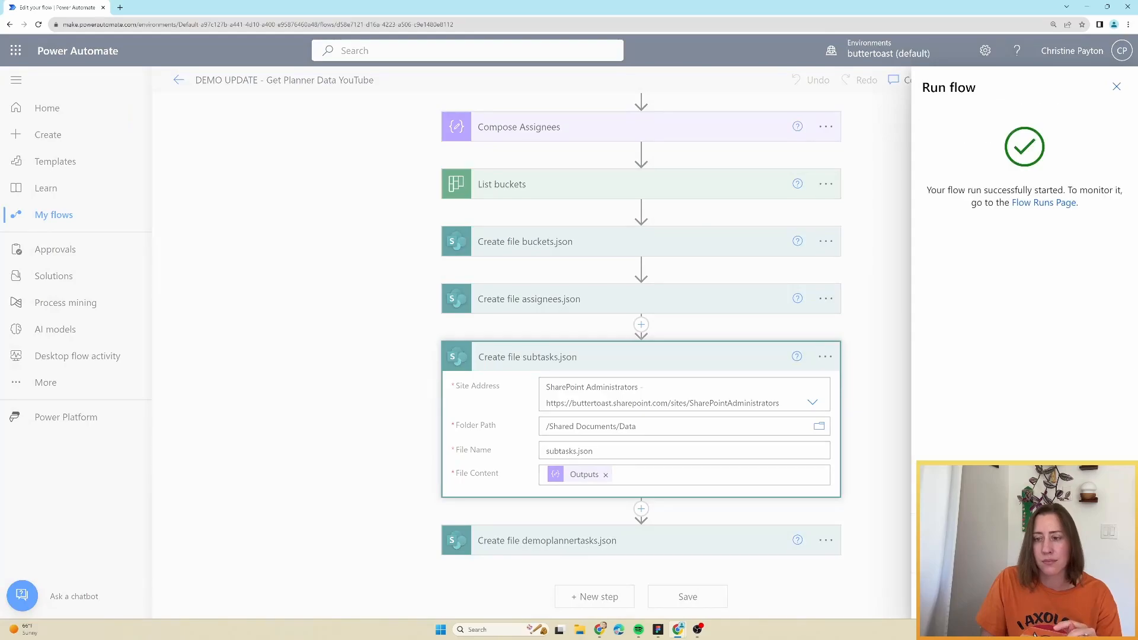
{"action": "left_click", "coordinate": [927, 595]}
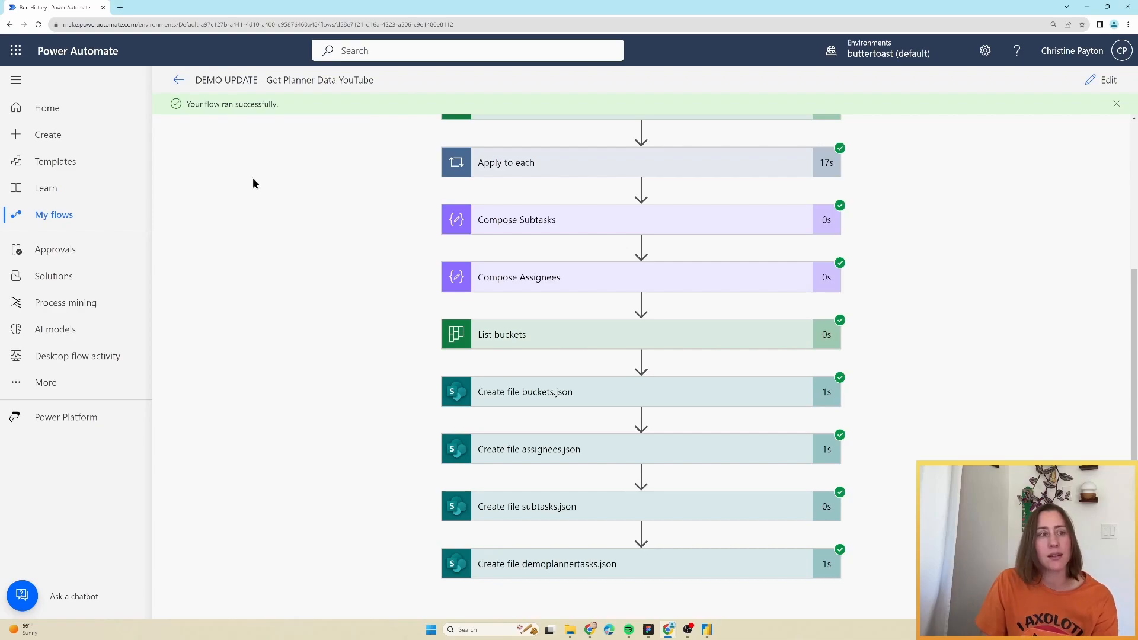
- Open the SharePoint Administrators site's Data document folder in a new browser tab and sort it by Modified, newest first
{"action": "left_click", "coordinate": [124, 10]}
{"action": "type", "text": "buttertoast.sharepoint.com/sites/sharepointadministr"}
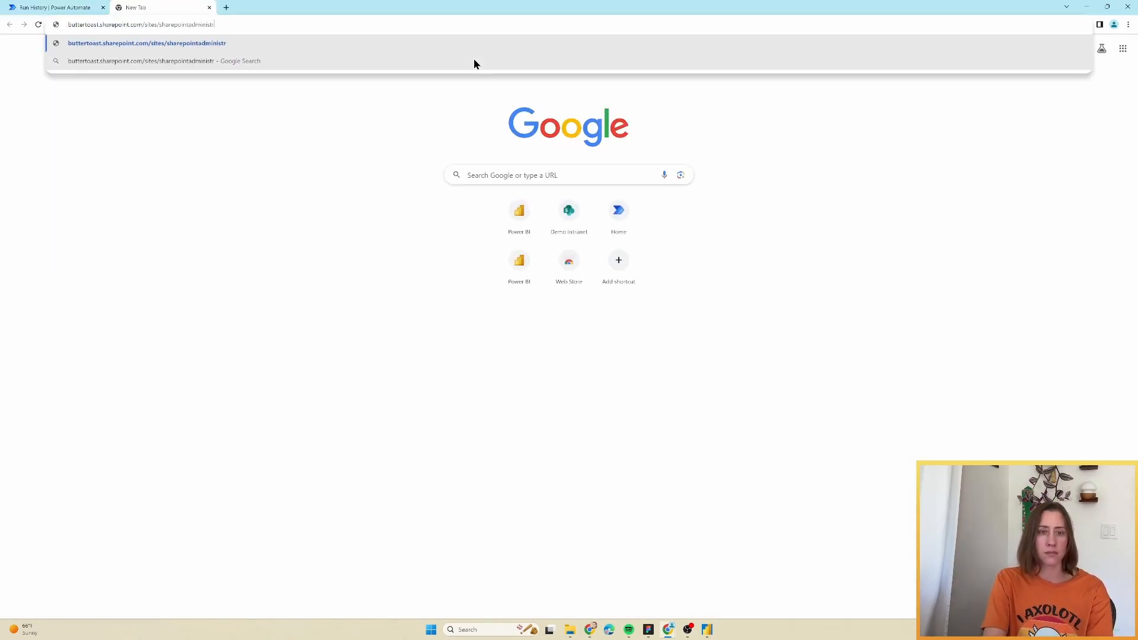
{"action": "key", "text": "Return"}
{"action": "left_click", "coordinate": [329, 176]}
{"action": "left_click", "coordinate": [355, 204]}
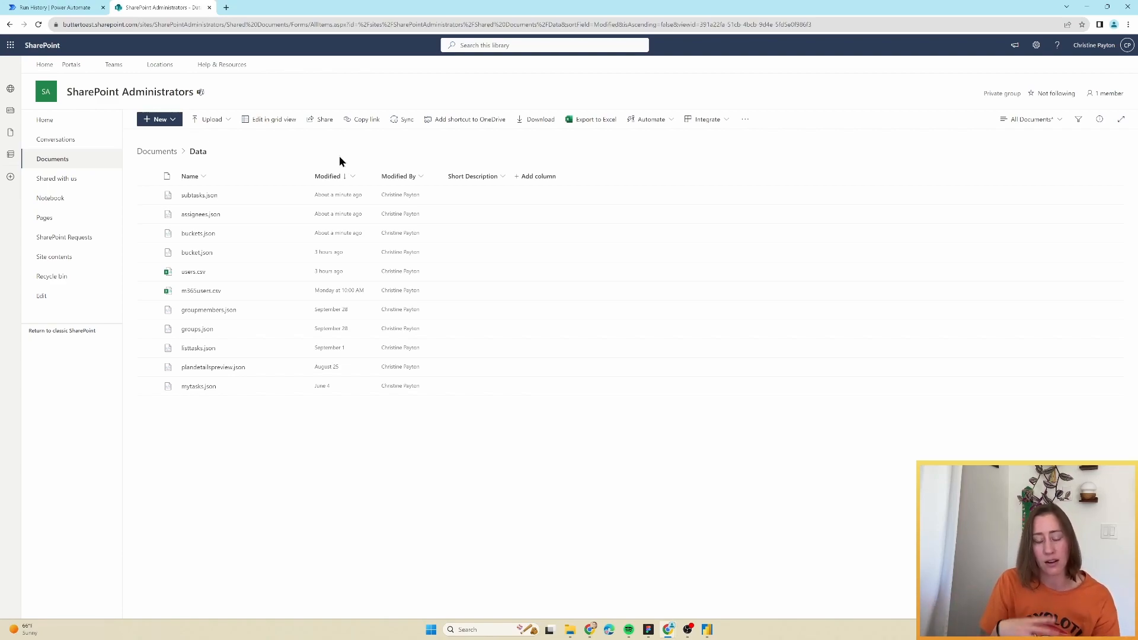
- Download subtasks.json, assignees.json and buckets.json from the Data folder
{"action": "left_click", "coordinate": [298, 201]}
{"action": "left_click", "coordinate": [363, 293]}
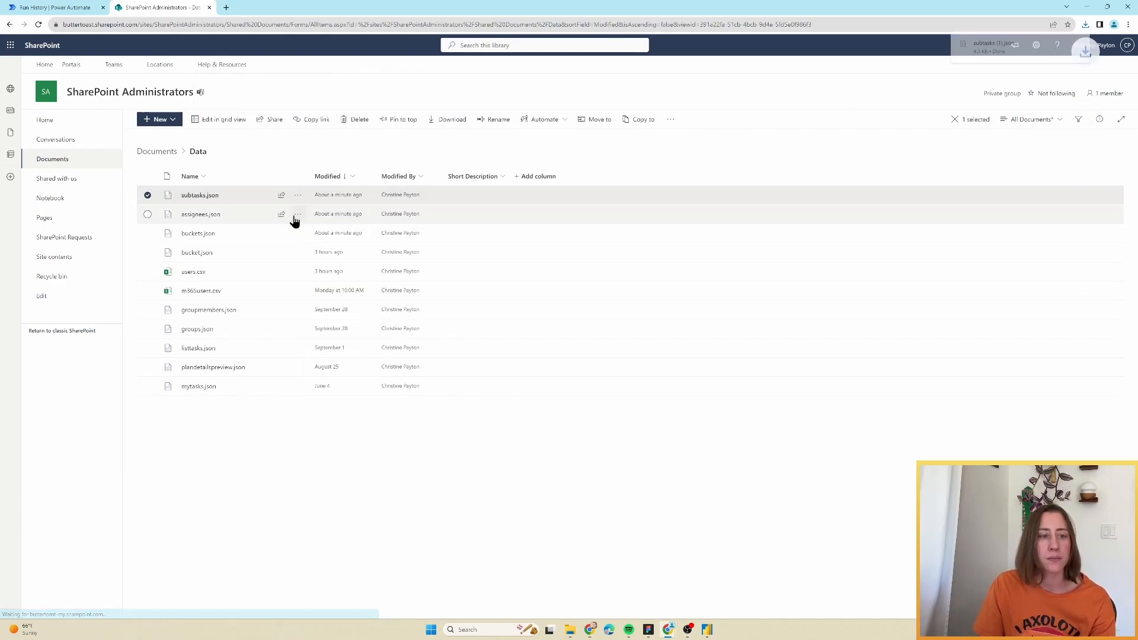
{"action": "left_click", "coordinate": [298, 214]}
{"action": "left_click", "coordinate": [332, 310]}
{"action": "left_click", "coordinate": [298, 233]}
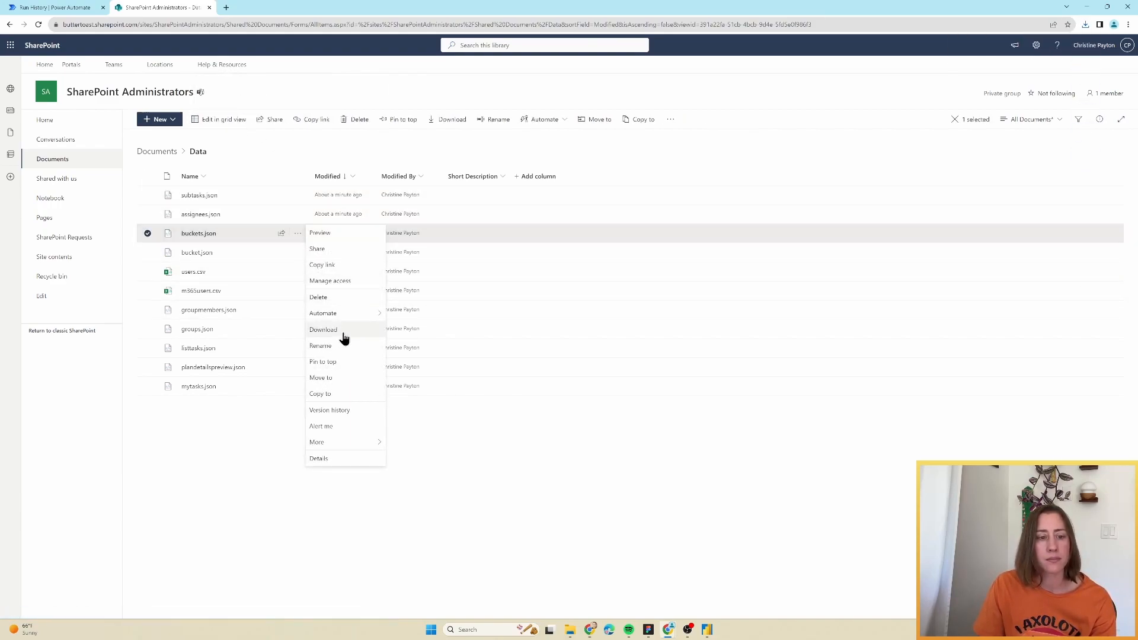
{"action": "left_click", "coordinate": [325, 330]}
{"action": "mouse_move", "coordinate": [706, 634]}
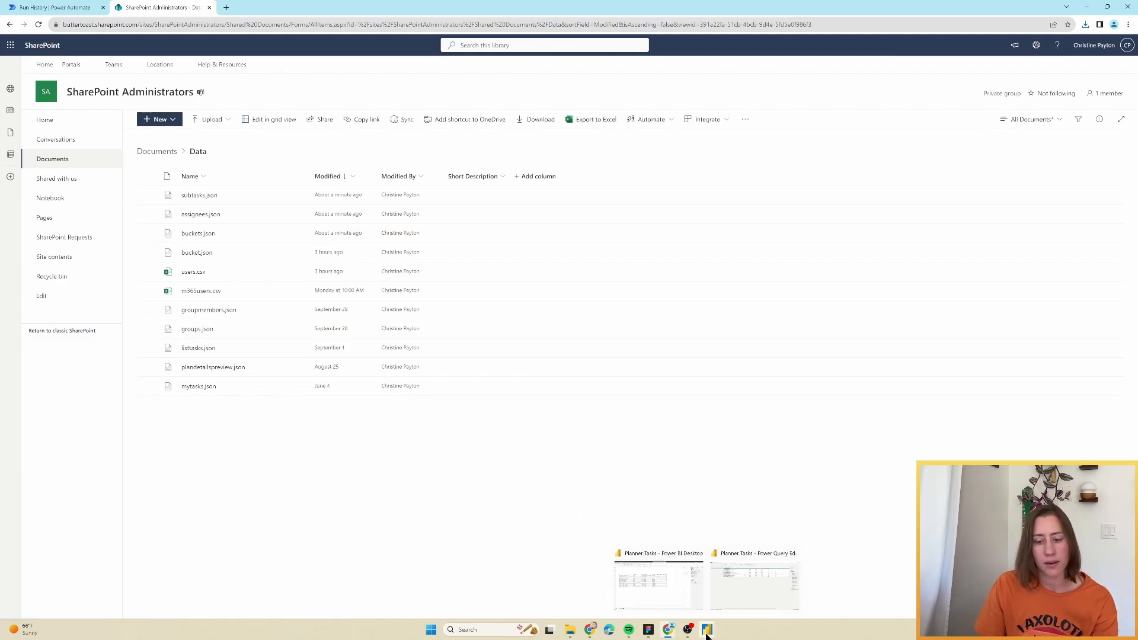
{"action": "left_click", "coordinate": [765, 602]}
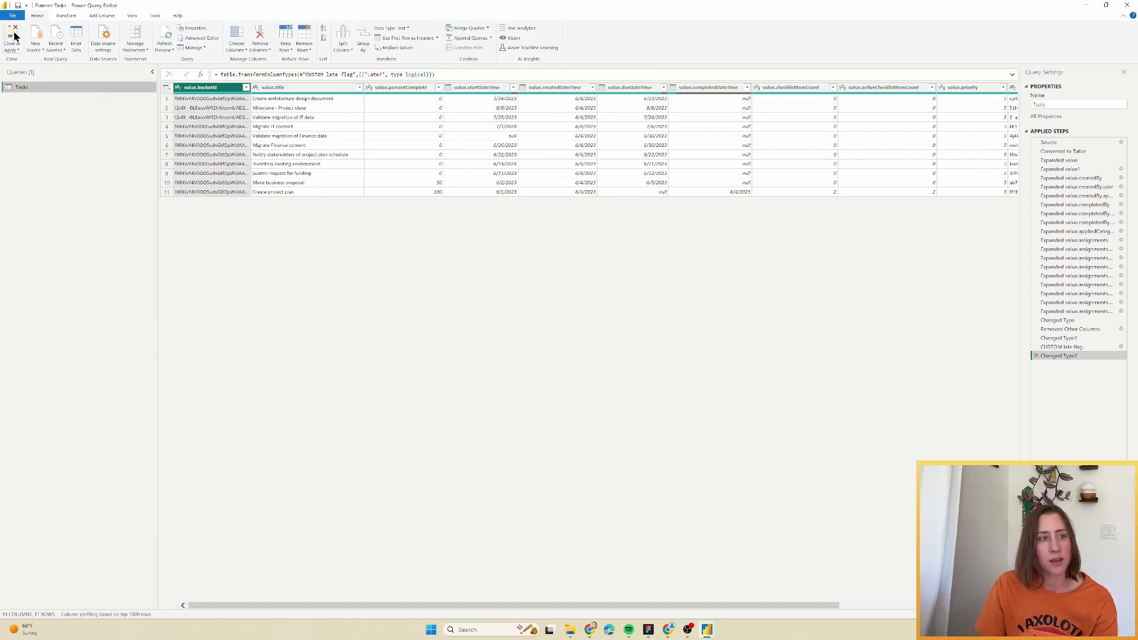
{"action": "left_click", "coordinate": [38, 47]}
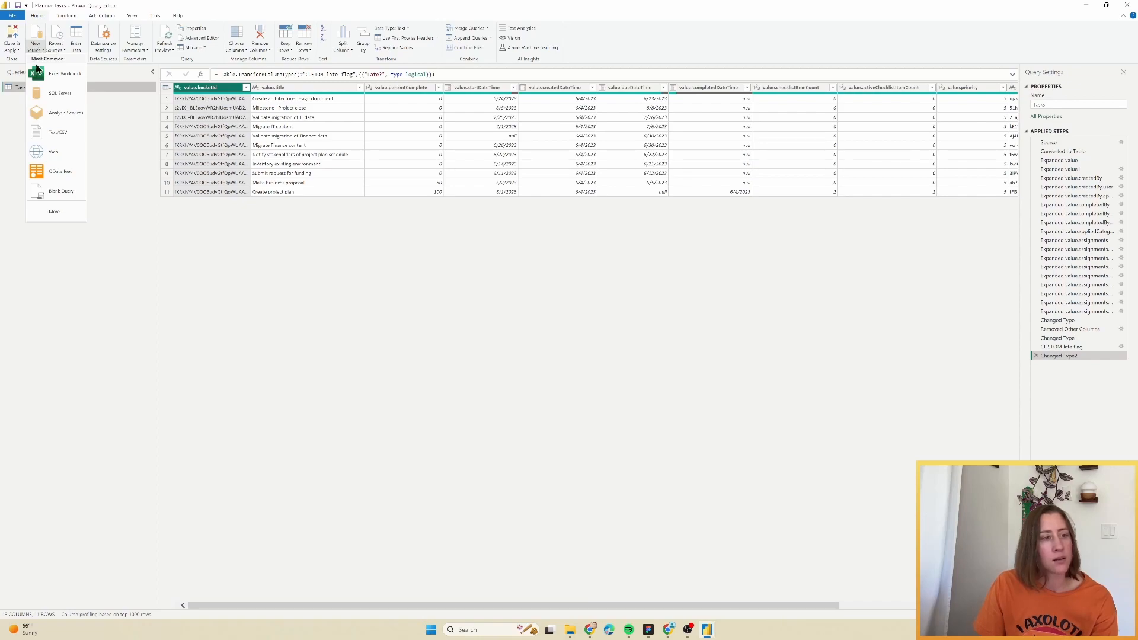
{"action": "left_click", "coordinate": [52, 212]}
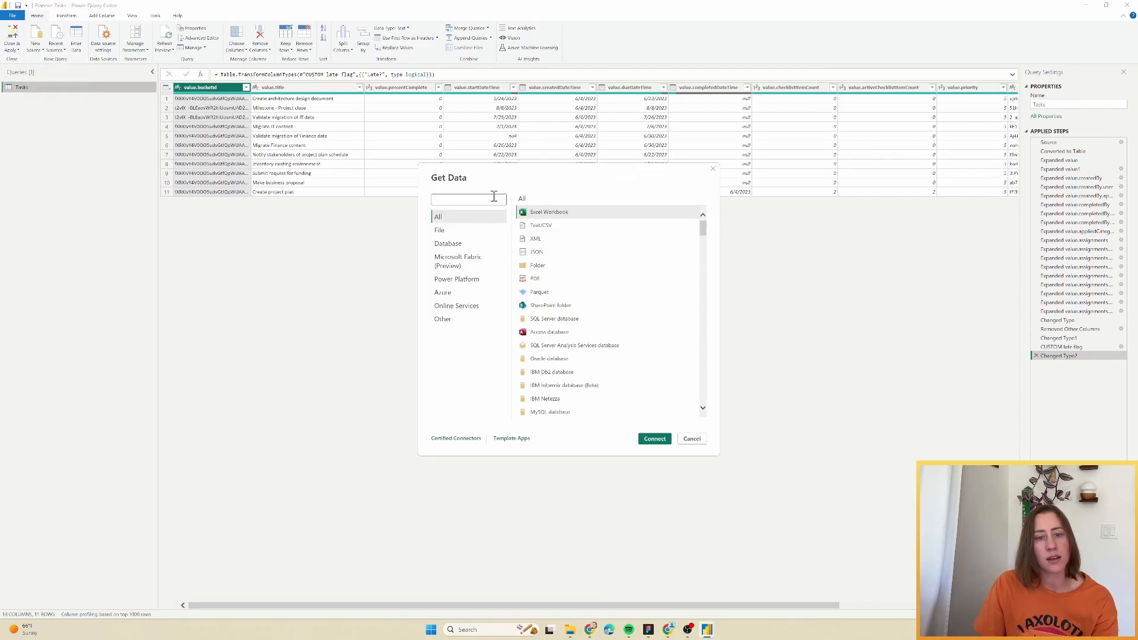
{"action": "double_click", "coordinate": [540, 254]}
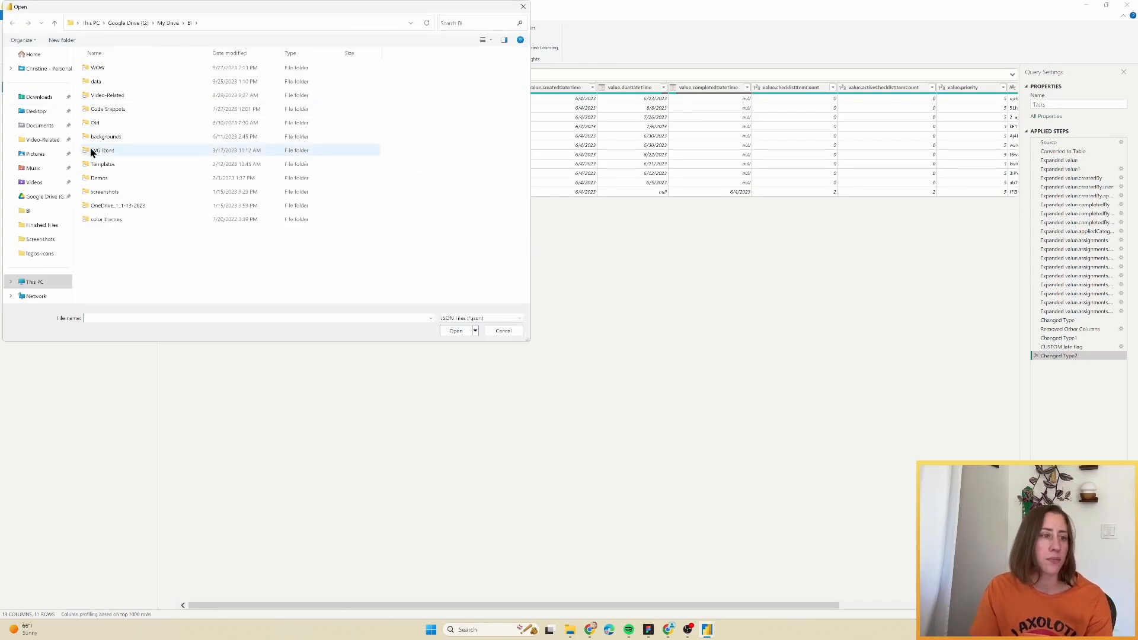
{"action": "left_click", "coordinate": [38, 97]}
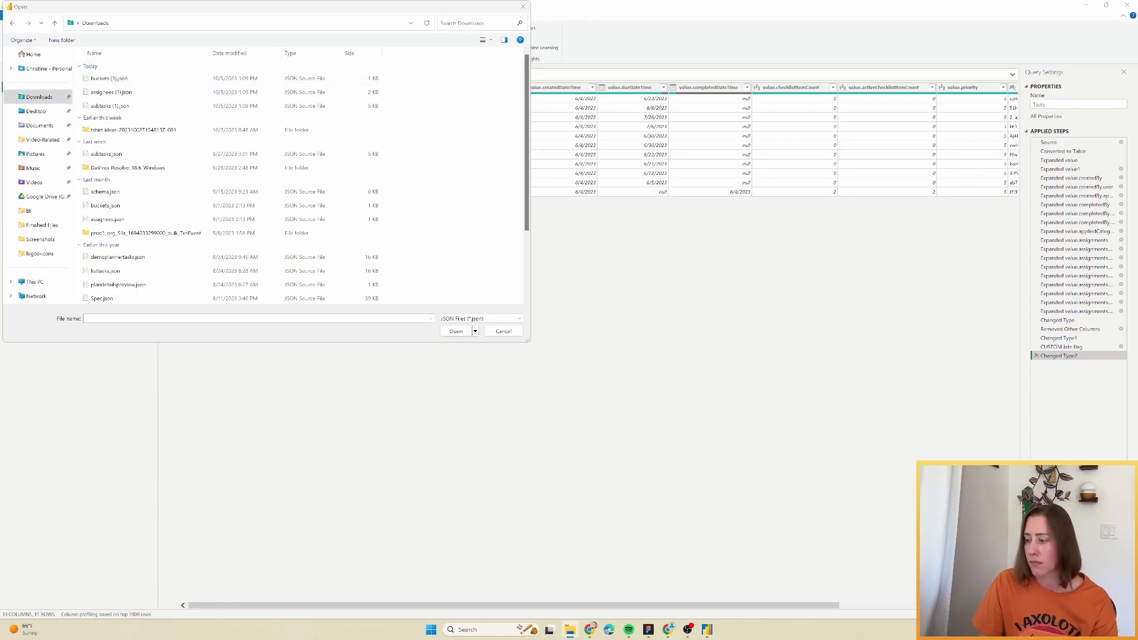
{"action": "left_click", "coordinate": [505, 332]}
- Switch back to the SharePoint Data folder in the browser and download fresh copies of subtasks.json and assignees.json
{"action": "mouse_move", "coordinate": [590, 633]}
{"action": "mouse_move", "coordinate": [668, 633]}
{"action": "left_click", "coordinate": [626, 585]}
{"action": "left_click", "coordinate": [298, 195]}
{"action": "left_click", "coordinate": [324, 291]}
{"action": "left_click", "coordinate": [298, 214]}
{"action": "left_click", "coordinate": [343, 314]}
- Switch to the Planner Tasks Power Query Editor and import buckets.json from Downloads as a new JSON source
{"action": "mouse_move", "coordinate": [707, 632]}
{"action": "left_click", "coordinate": [754, 586]}
{"action": "left_click", "coordinate": [36, 48]}
{"action": "left_click", "coordinate": [58, 211]}
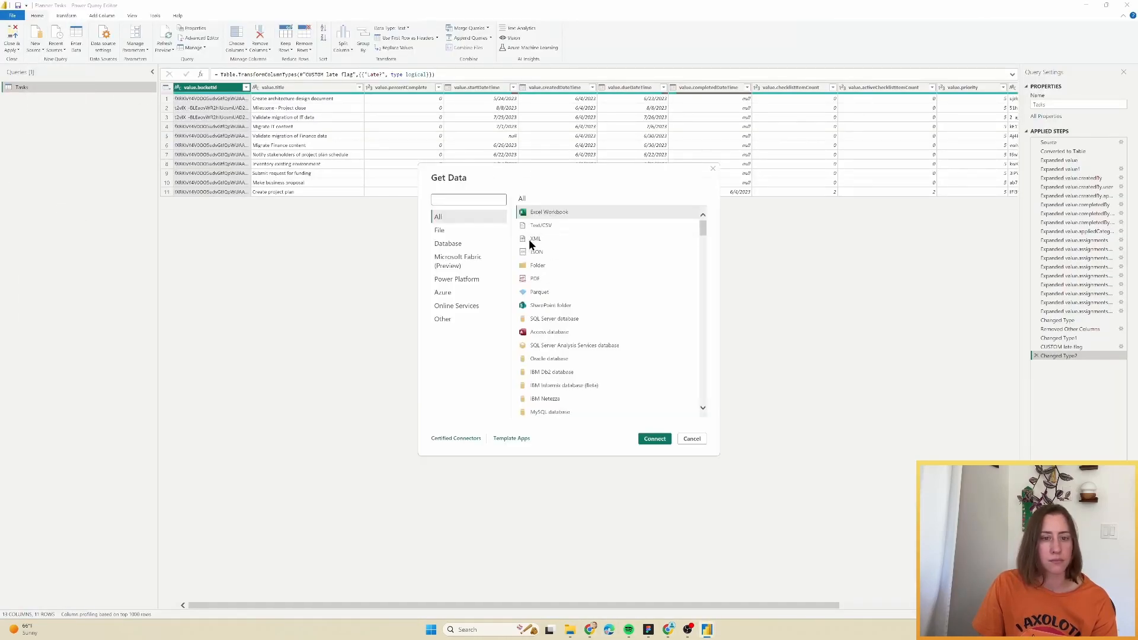
{"action": "double_click", "coordinate": [537, 253]}
{"action": "left_click", "coordinate": [39, 97]}
{"action": "double_click", "coordinate": [137, 76]}
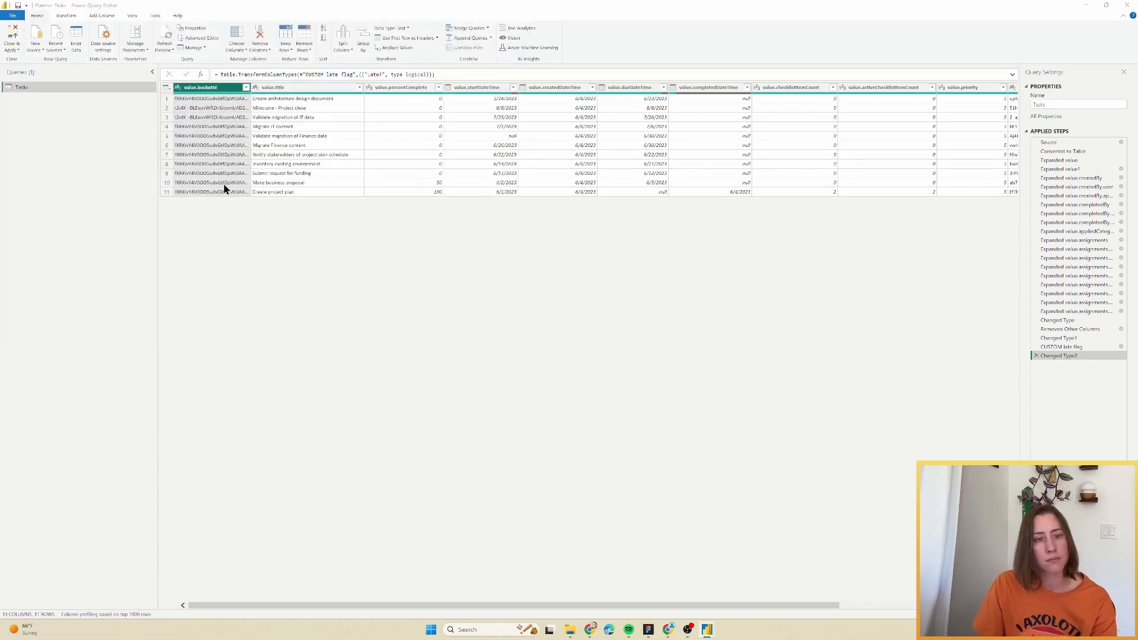
- Import assignees.json from Downloads as another JSON source
{"action": "left_click", "coordinate": [37, 49]}
{"action": "left_click", "coordinate": [59, 212]}
{"action": "double_click", "coordinate": [560, 254]}
{"action": "double_click", "coordinate": [131, 87]}
- Import subtasks.json from Downloads as a third JSON source
{"action": "left_click", "coordinate": [36, 49]}
{"action": "left_click", "coordinate": [36, 48]}
{"action": "left_click", "coordinate": [55, 211]}
{"action": "double_click", "coordinate": [547, 255]}
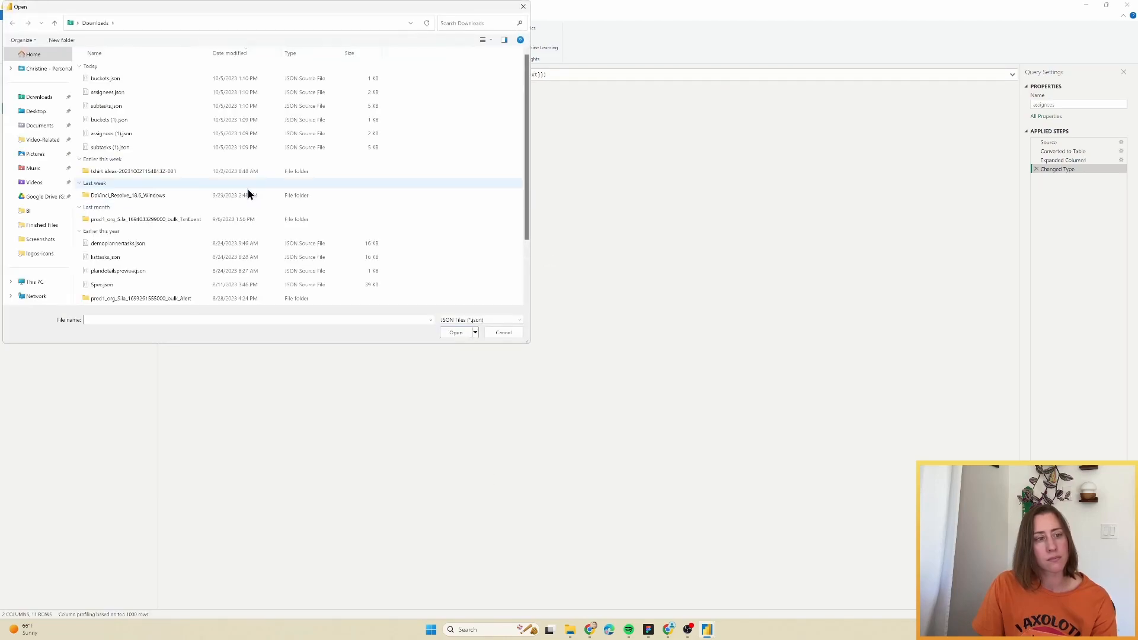
{"action": "double_click", "coordinate": [112, 105]}
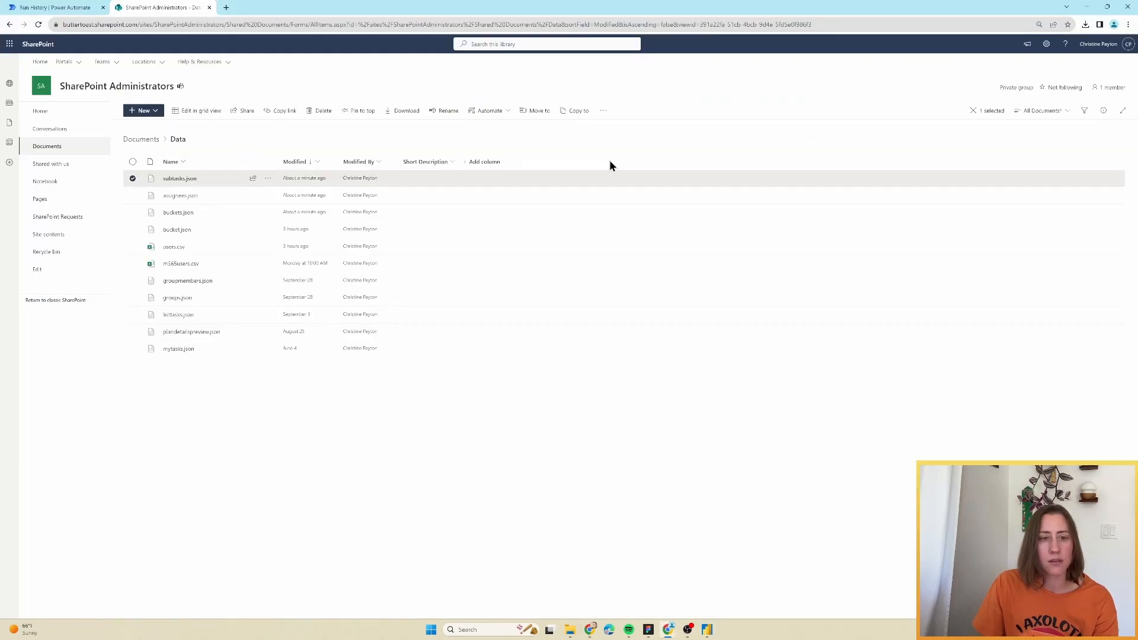
- Open the details of subtasks.json in the SharePoint Data folder and expand them to the section with its file path
{"action": "left_click", "coordinate": [268, 178]}
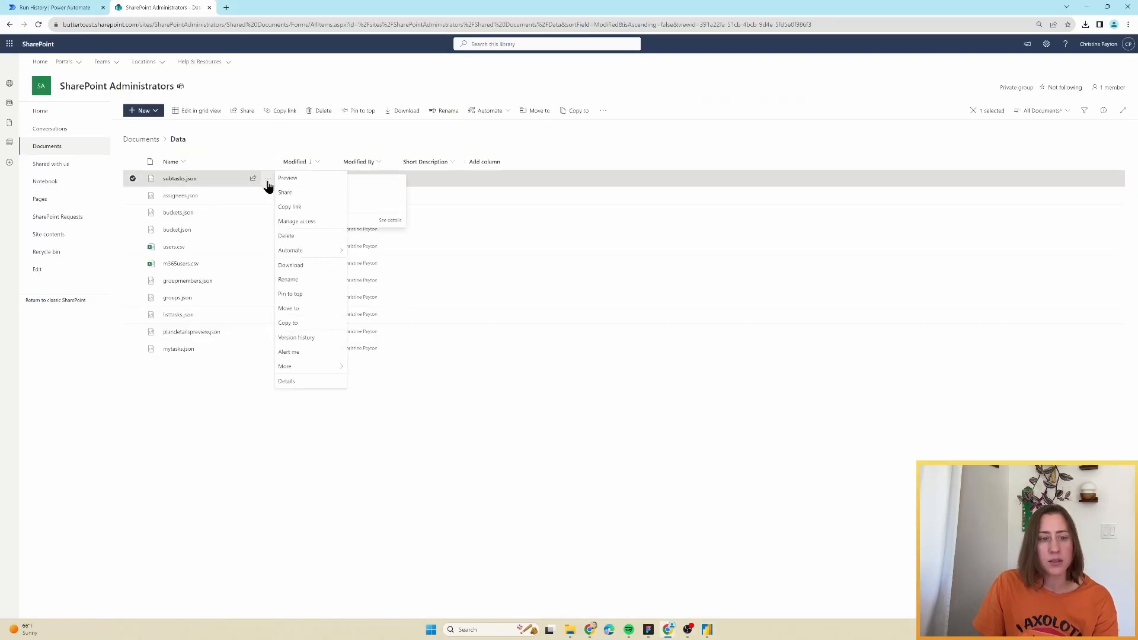
{"action": "left_click", "coordinate": [290, 382]}
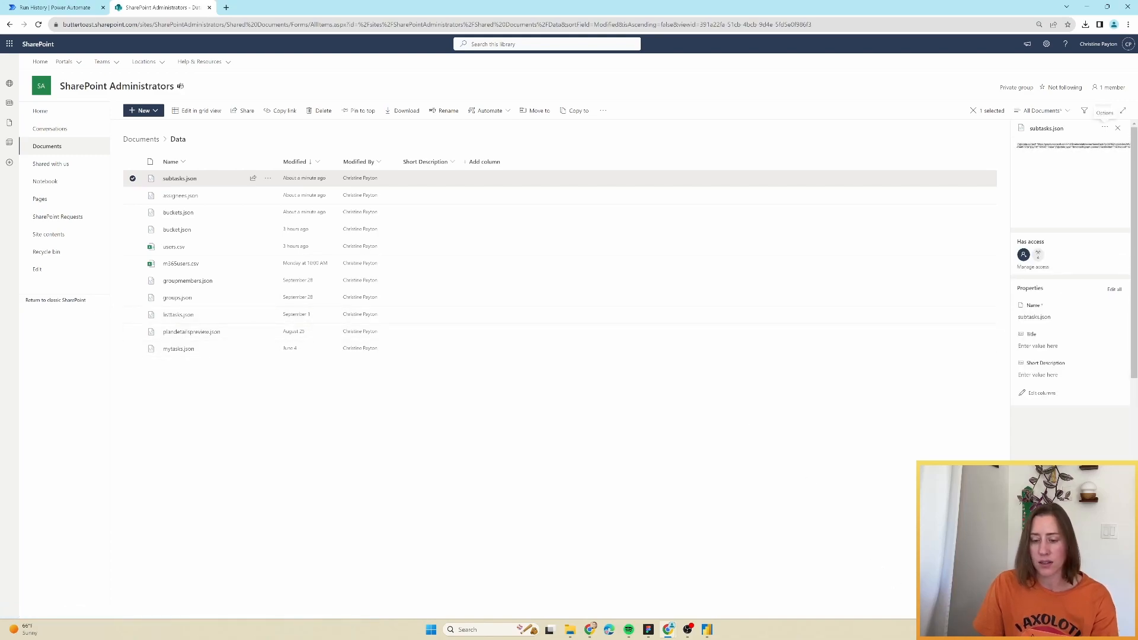
{"action": "left_click", "coordinate": [686, 630]}
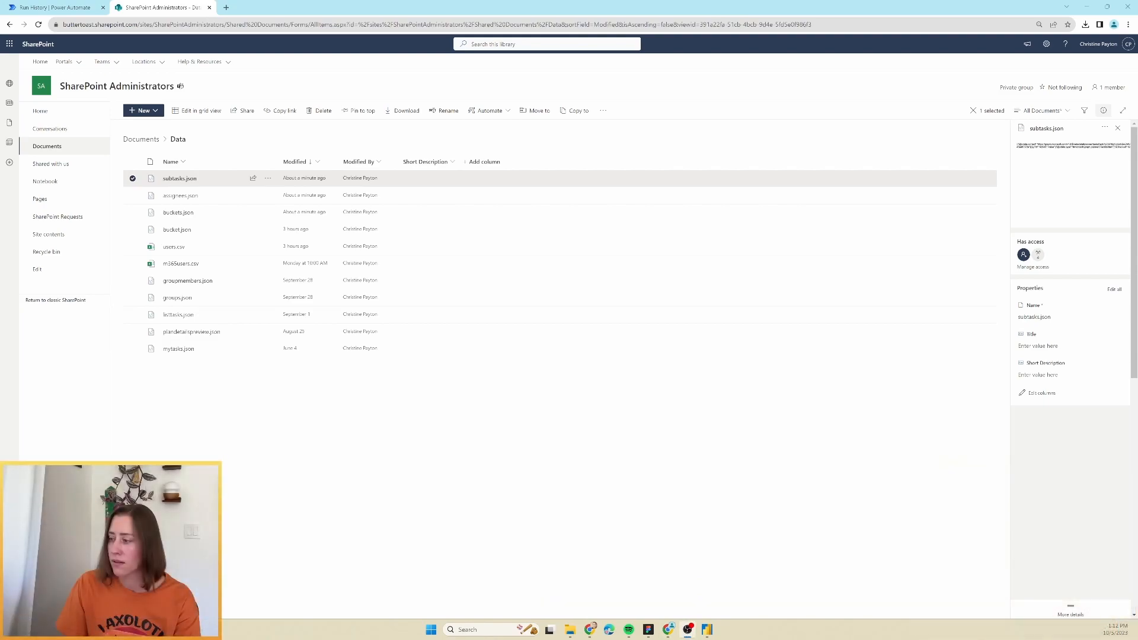
{"action": "key", "text": "ctrl+plus"}
{"action": "key", "text": "ctrl+plus"}
{"action": "key", "text": "ctrl+plus"}
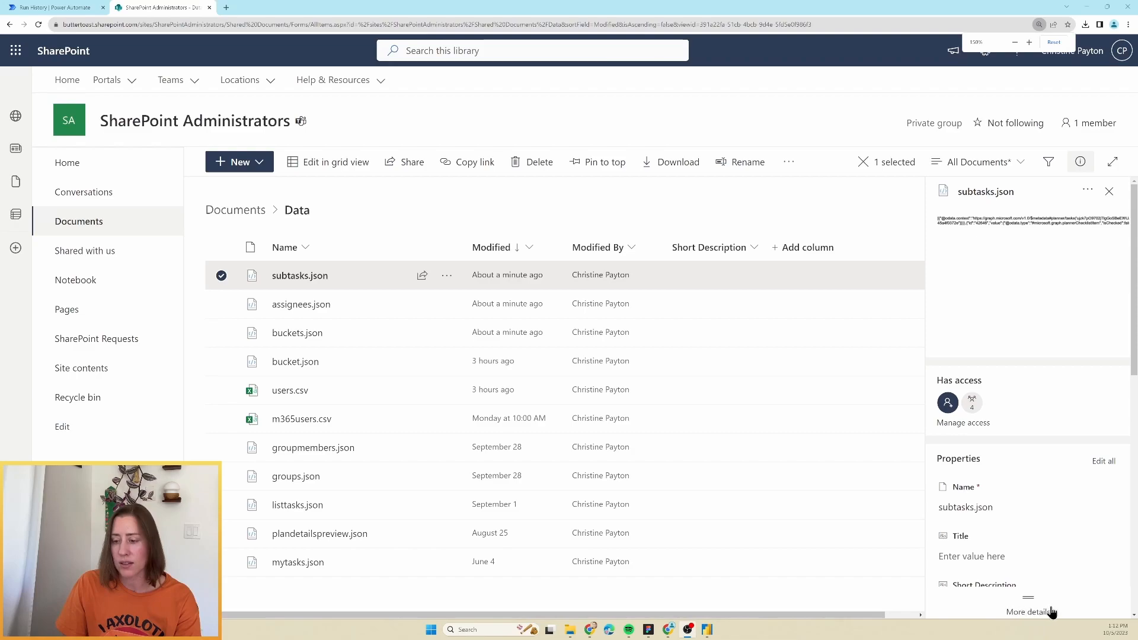
{"action": "left_click", "coordinate": [1028, 614]}
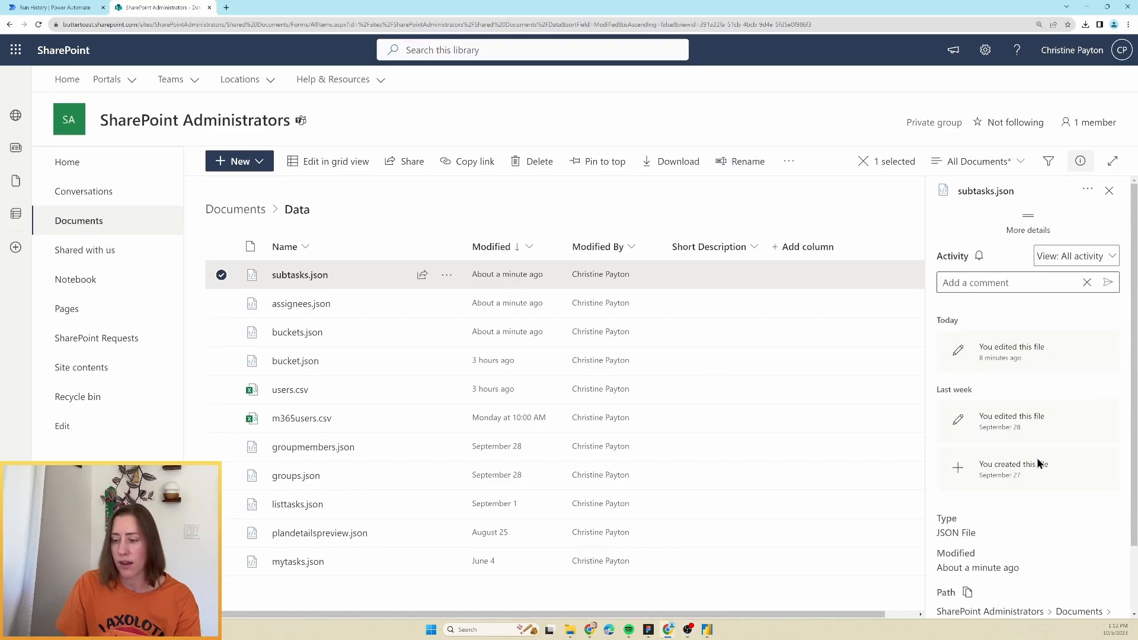
- Copy the path of subtasks.json from its SharePoint details and switch back to the Planner Tasks Power Query Editor
{"action": "scroll", "coordinate": [1015, 513], "scroll_direction": "down", "scroll_amount": 2}
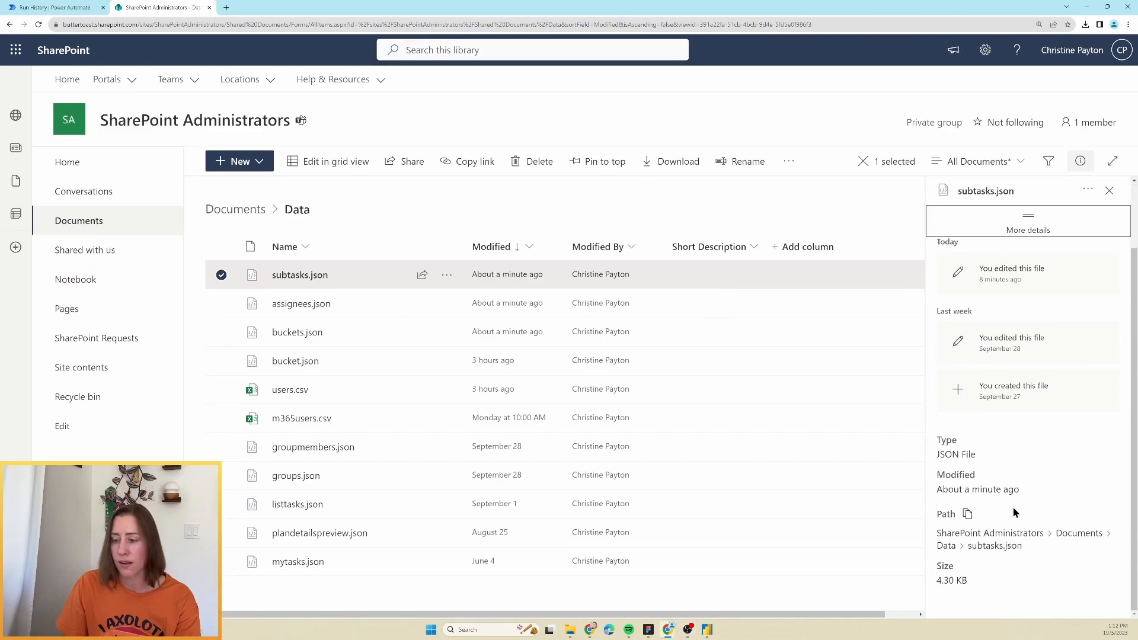
{"action": "left_click", "coordinate": [968, 515]}
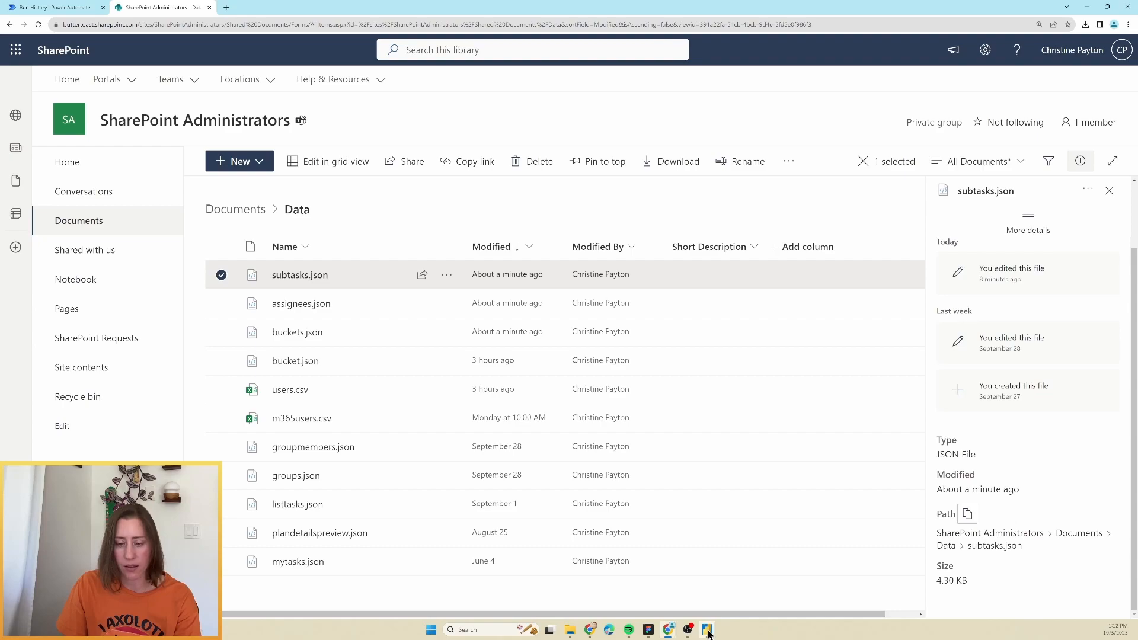
{"action": "mouse_move", "coordinate": [709, 633]}
{"action": "left_click", "coordinate": [750, 589]}
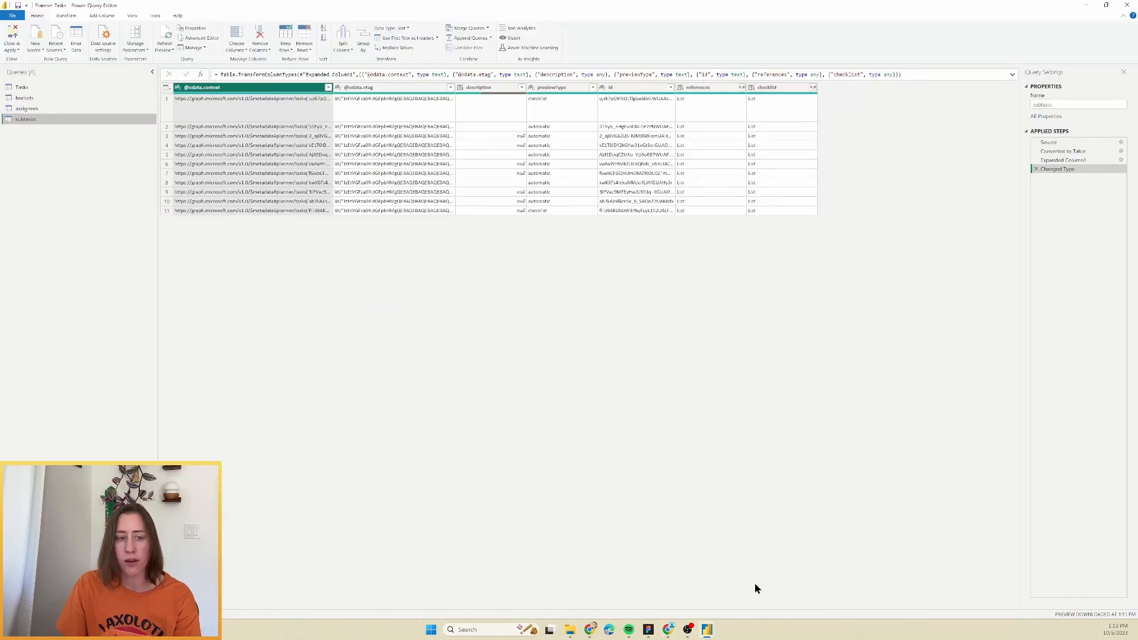
- Replace the local file path in the subtasks query's Source step with the copied SharePoint path and return to its Changed Type step
{"action": "left_click", "coordinate": [1114, 143]}
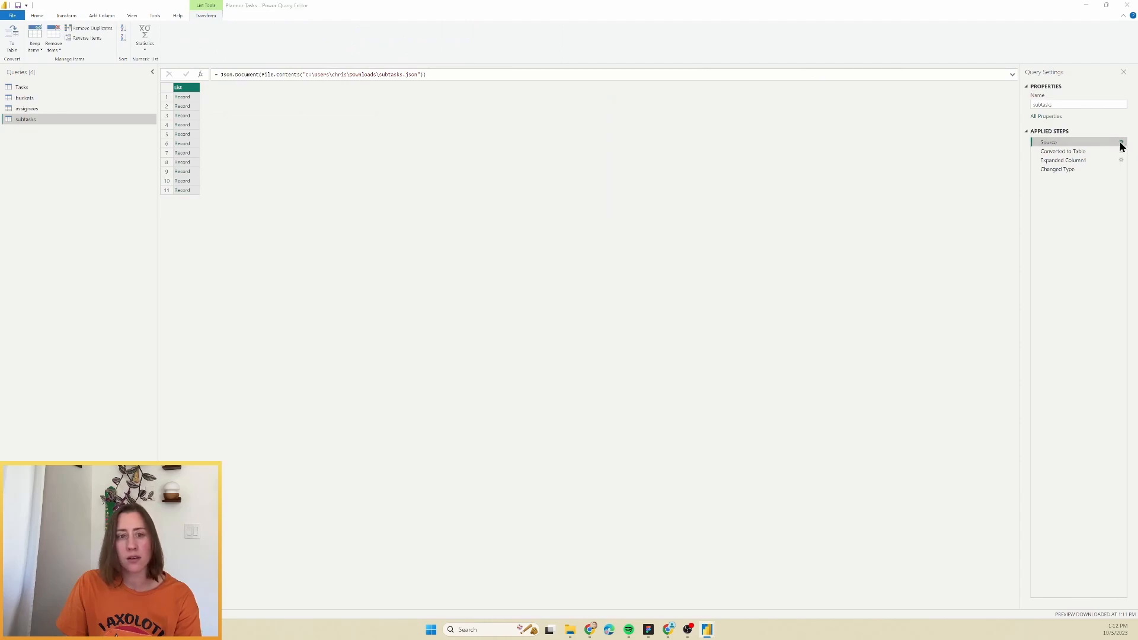
{"action": "left_click", "coordinate": [1120, 144]}
{"action": "triple_click", "coordinate": [558, 287]}
{"action": "key", "text": "ctrl+v"}
{"action": "left_click", "coordinate": [659, 361]}
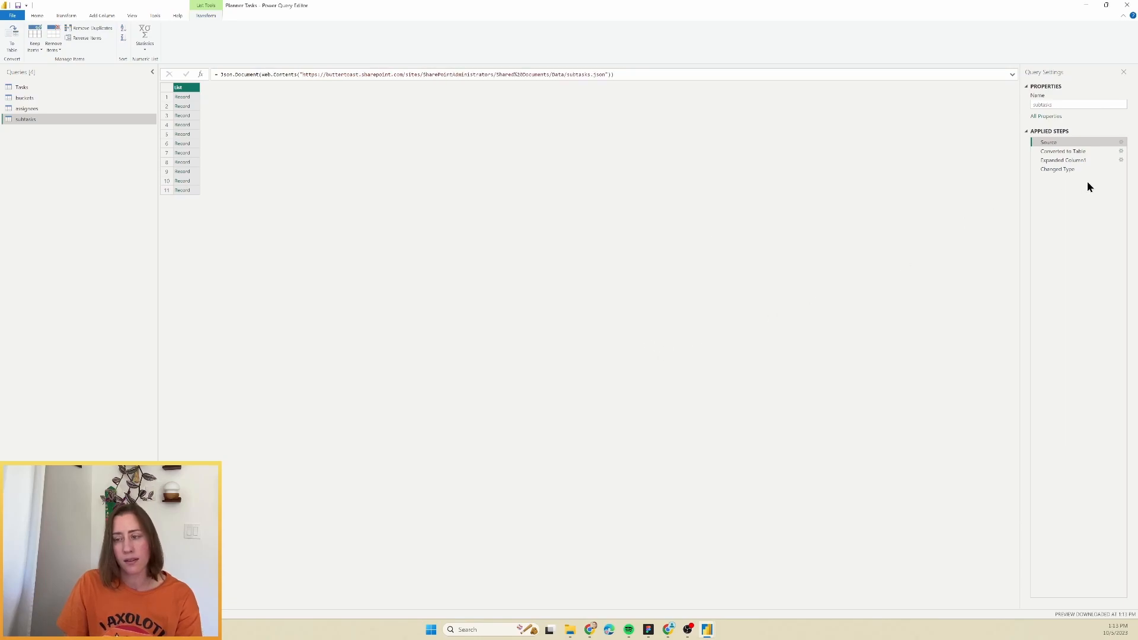
{"action": "left_click", "coordinate": [1064, 169]}
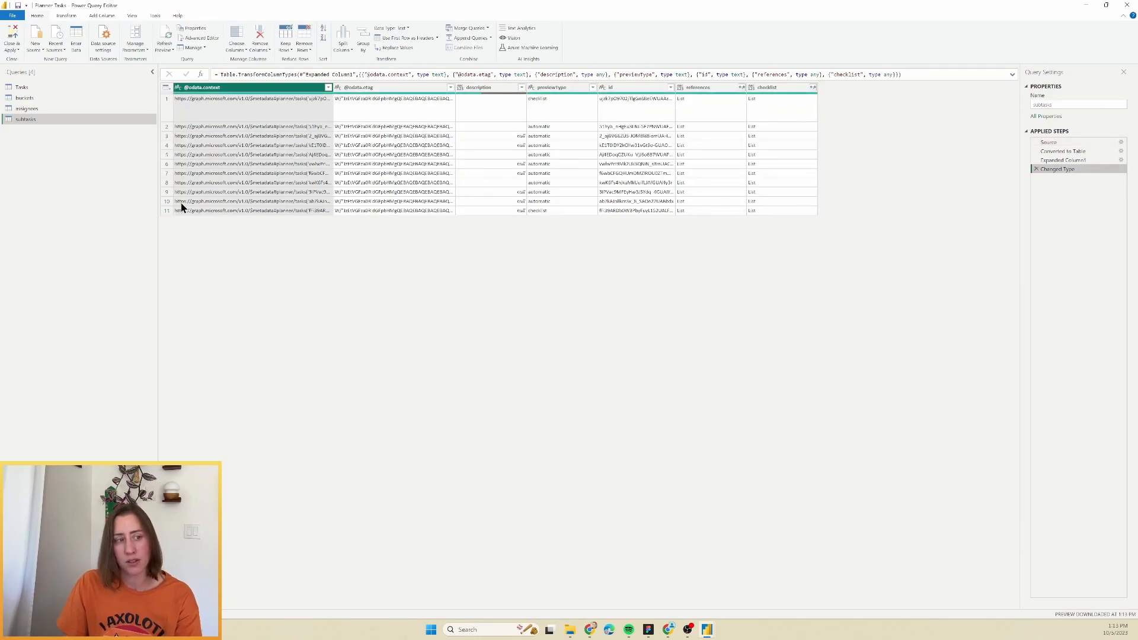
- Select the assignees query, then switch to the SharePoint Data folder and copy the path of assignees.json from its details
{"action": "left_click", "coordinate": [28, 110]}
{"action": "mouse_move", "coordinate": [590, 630]}
{"action": "left_click", "coordinate": [710, 593]}
{"action": "left_click", "coordinate": [444, 308]}
{"action": "scroll", "coordinate": [1030, 564], "scroll_direction": "down", "scroll_amount": 10}
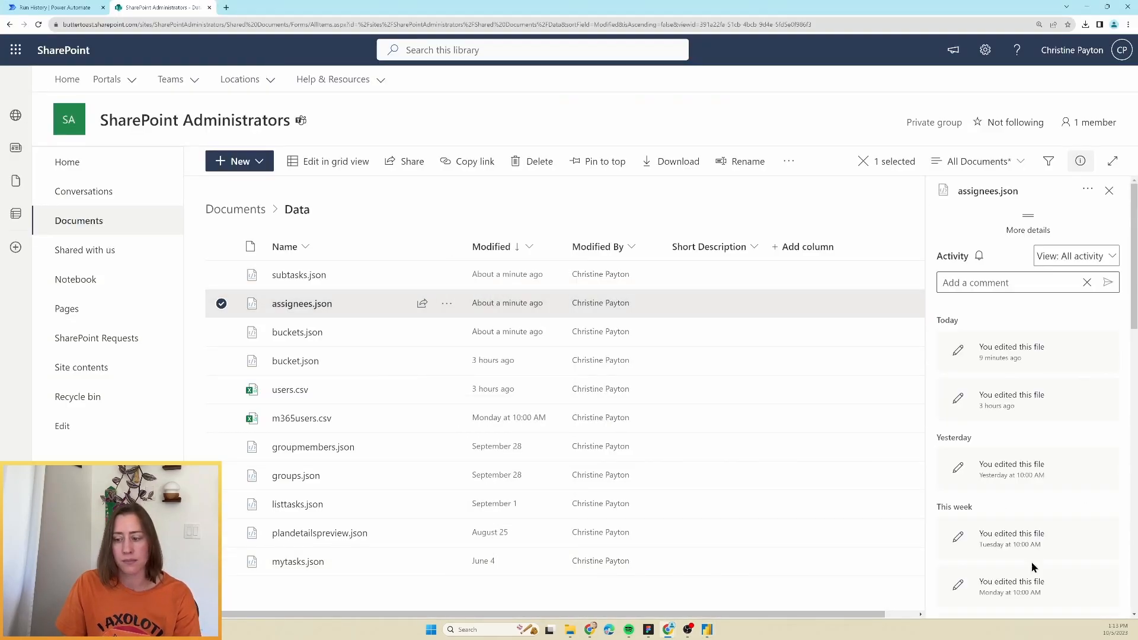
{"action": "left_click", "coordinate": [967, 514]}
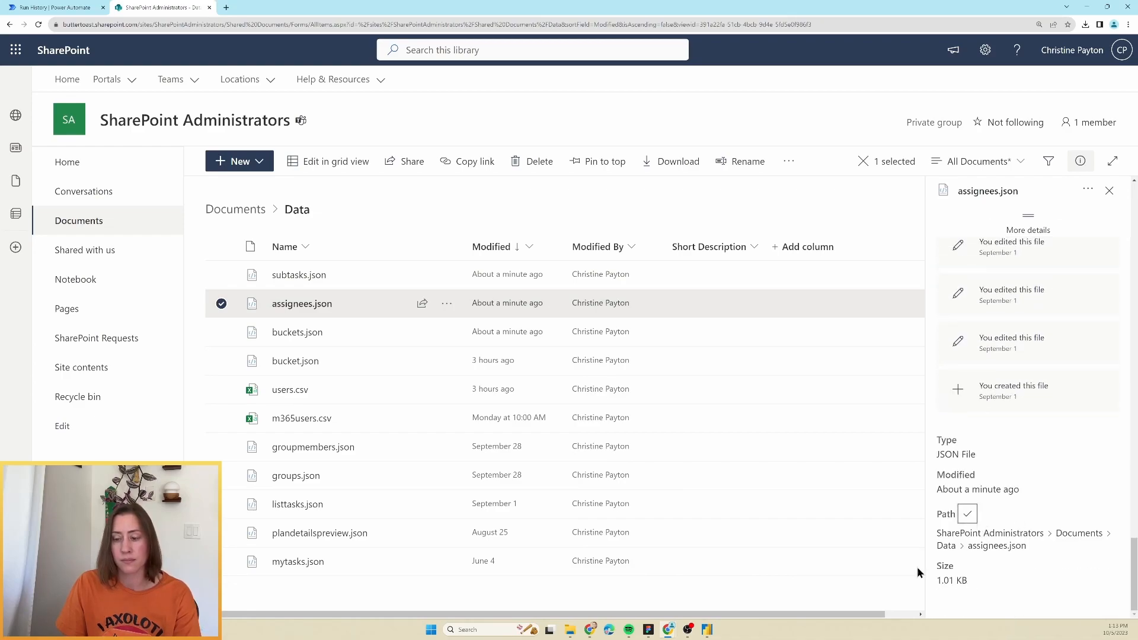
- Return to the Power Query Editor and set the assignees query's source to the copied SharePoint path
{"action": "left_click", "coordinate": [706, 630]}
{"action": "left_click", "coordinate": [754, 593]}
{"action": "left_click", "coordinate": [1120, 143]}
{"action": "left_click", "coordinate": [523, 291]}
{"action": "key", "text": "ctrl+a"}
{"action": "key", "text": "ctrl+v"}
{"action": "left_click", "coordinate": [661, 361]}
- Switch to the SharePoint Data folder and copy the path of buckets.json from its details
{"action": "mouse_move", "coordinate": [672, 629]}
{"action": "left_click", "coordinate": [642, 599]}
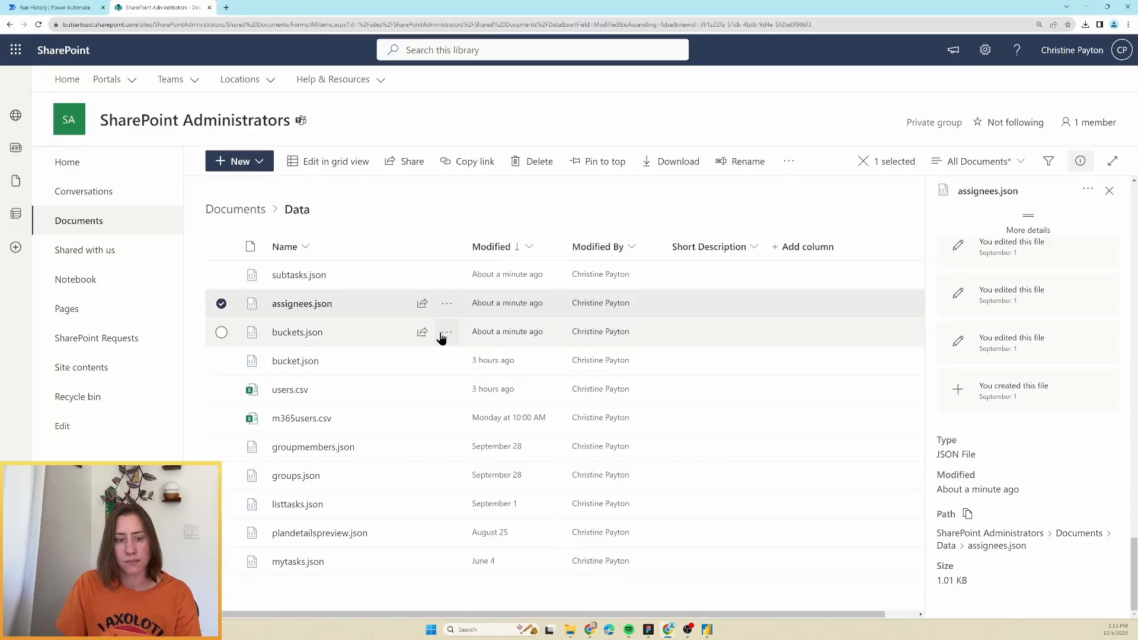
{"action": "left_click", "coordinate": [447, 332]}
{"action": "left_click", "coordinate": [1052, 503]}
{"action": "left_click", "coordinate": [967, 514]}
- Return to the Power Query Editor and set the buckets query's source to the copied SharePoint path
{"action": "mouse_move", "coordinate": [707, 630]}
{"action": "left_click", "coordinate": [745, 592]}
{"action": "left_click", "coordinate": [55, 98]}
{"action": "left_click", "coordinate": [1120, 143]}
{"action": "left_click", "coordinate": [584, 293]}
{"action": "key", "text": "ctrl+a"}
{"action": "key", "text": "ctrl+v"}
{"action": "left_click", "coordinate": [661, 360]}
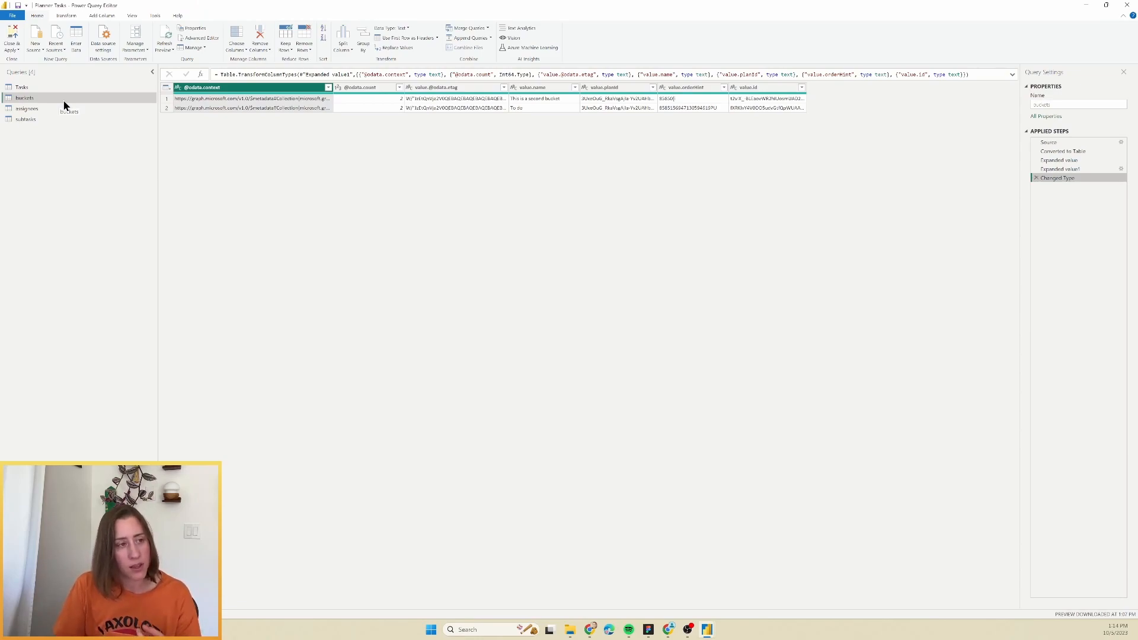
- Merge buckets into the Tasks query after its last applied step, matching value.bucketId to value.id with a left outer join
{"action": "left_click", "coordinate": [103, 87]}
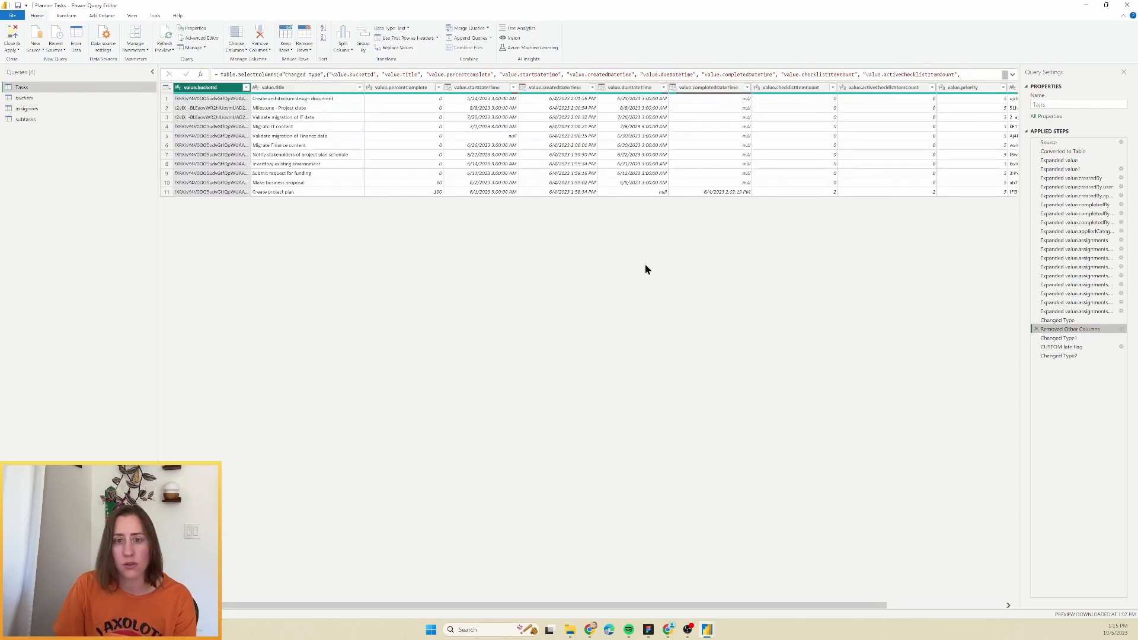
{"action": "left_click_drag", "start_coordinate": [697, 603], "coordinate": [873, 585]}
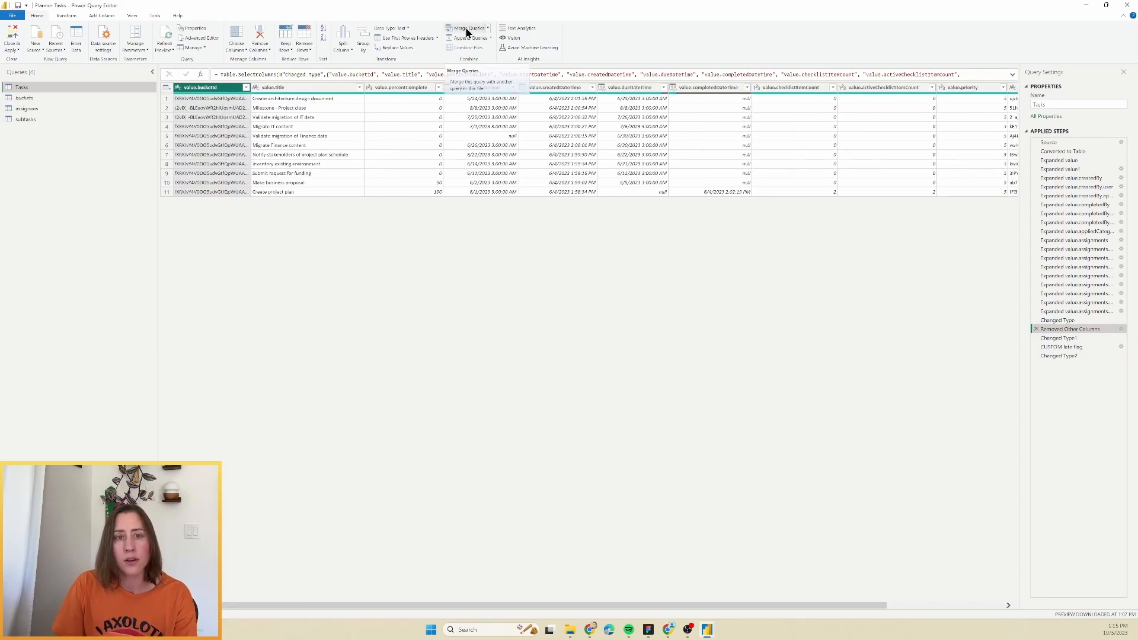
{"action": "left_click", "coordinate": [465, 28]}
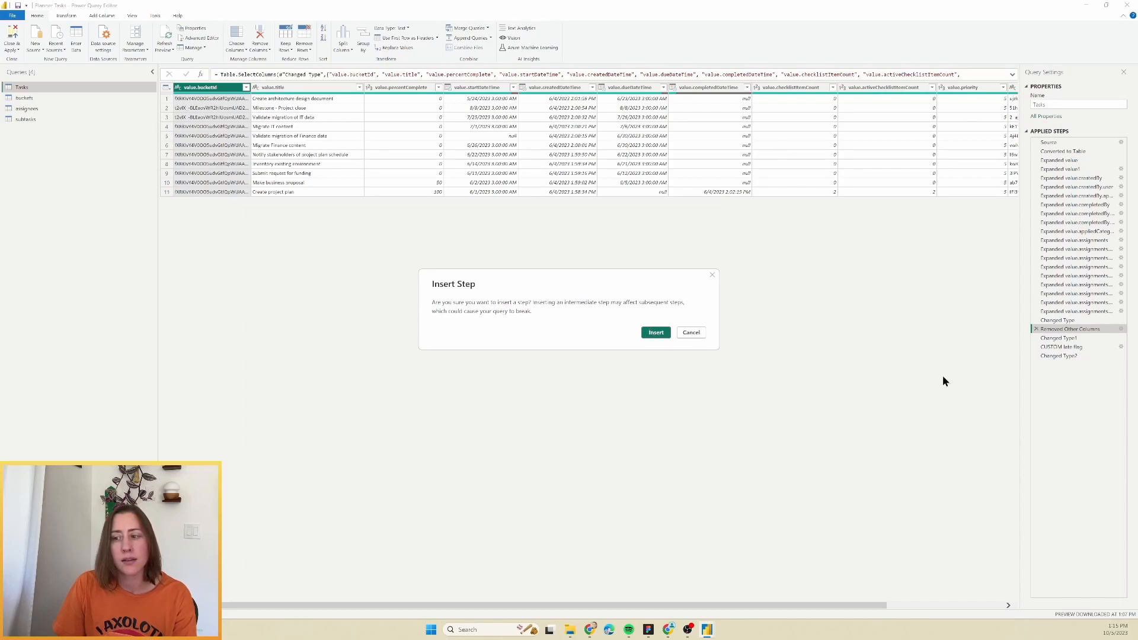
{"action": "left_click", "coordinate": [691, 332]}
{"action": "left_click", "coordinate": [1077, 355]}
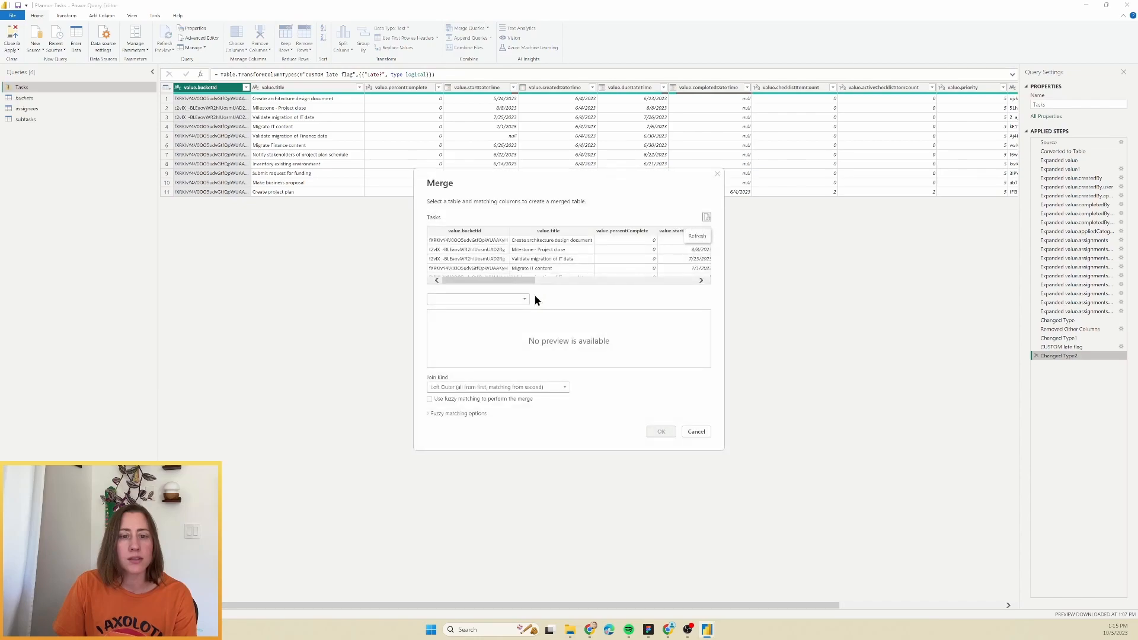
{"action": "left_click", "coordinate": [475, 301]}
{"action": "left_click", "coordinate": [481, 325]}
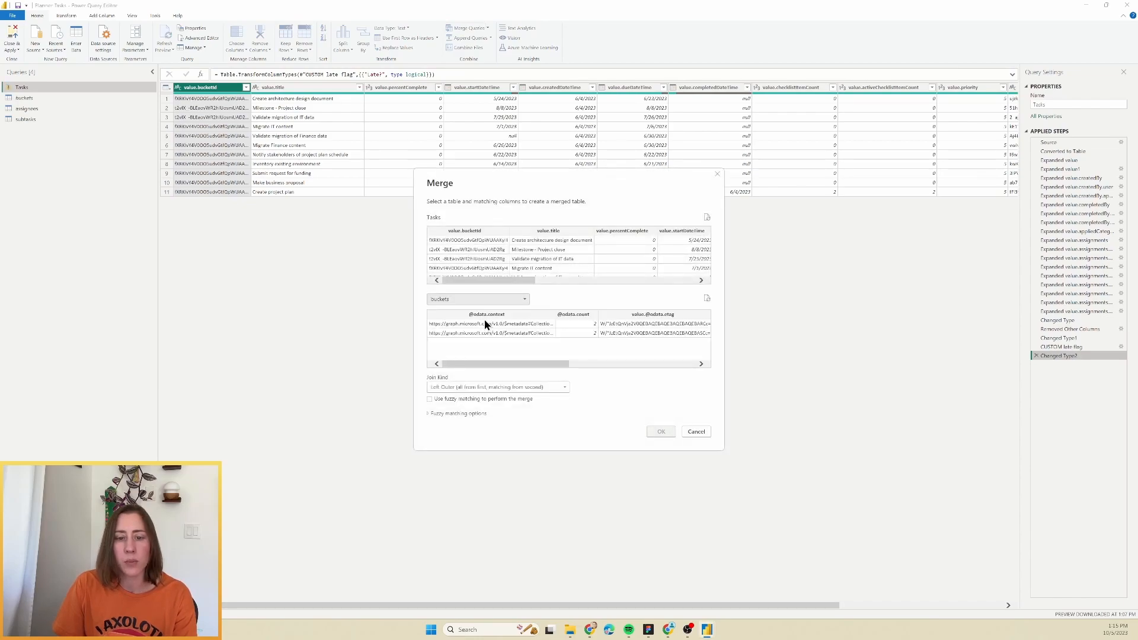
{"action": "left_click", "coordinate": [462, 233]}
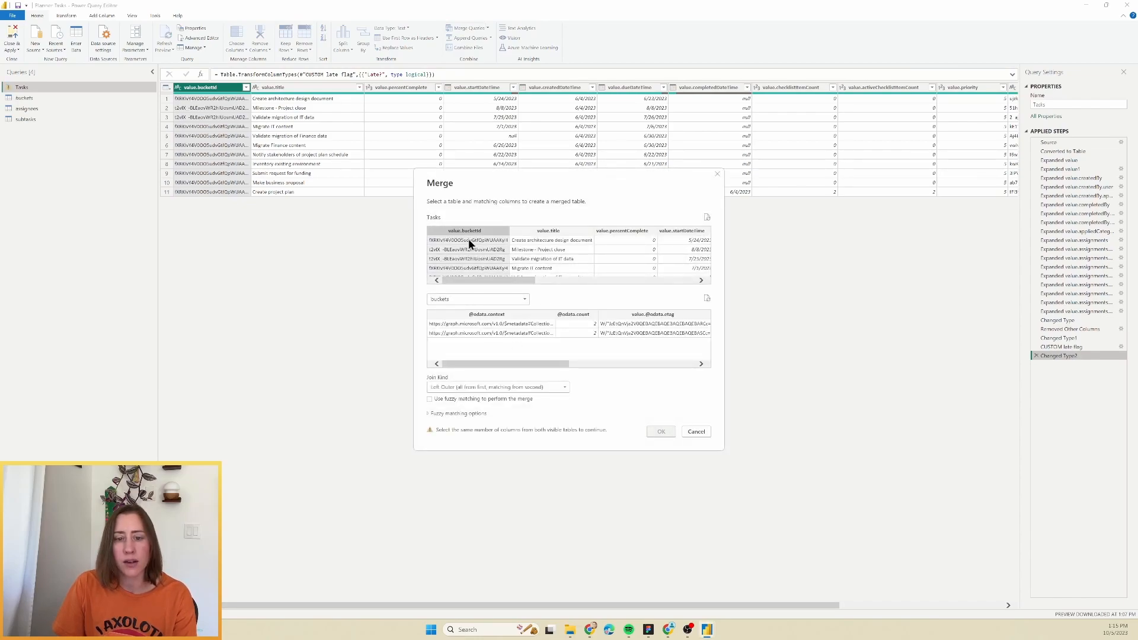
{"action": "left_click_drag", "start_coordinate": [529, 364], "coordinate": [675, 362]}
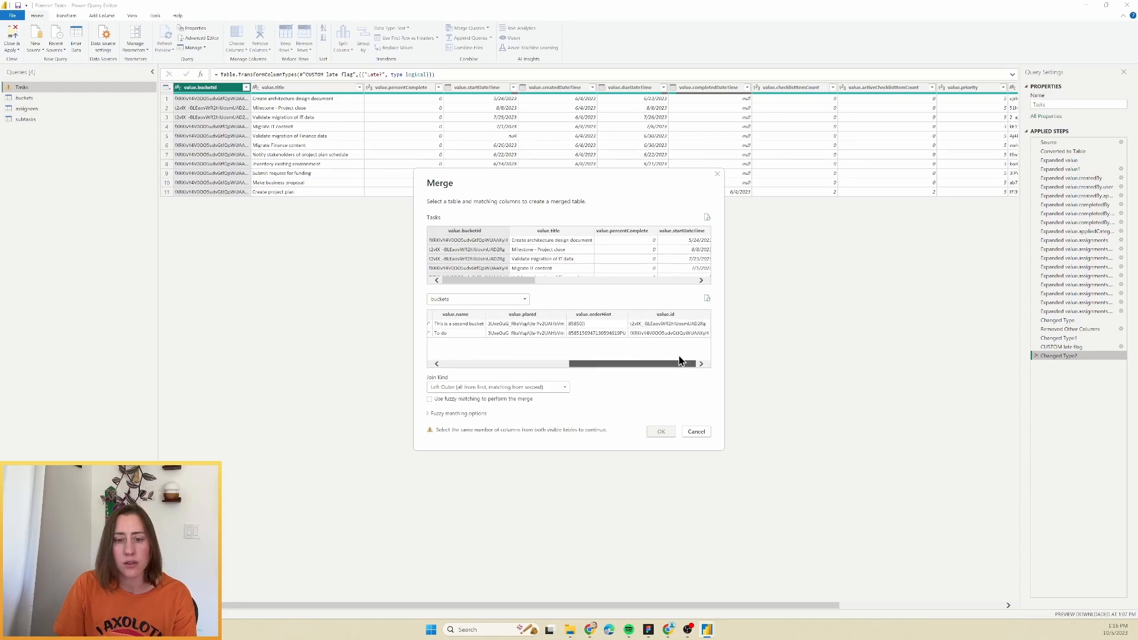
{"action": "left_click", "coordinate": [677, 314]}
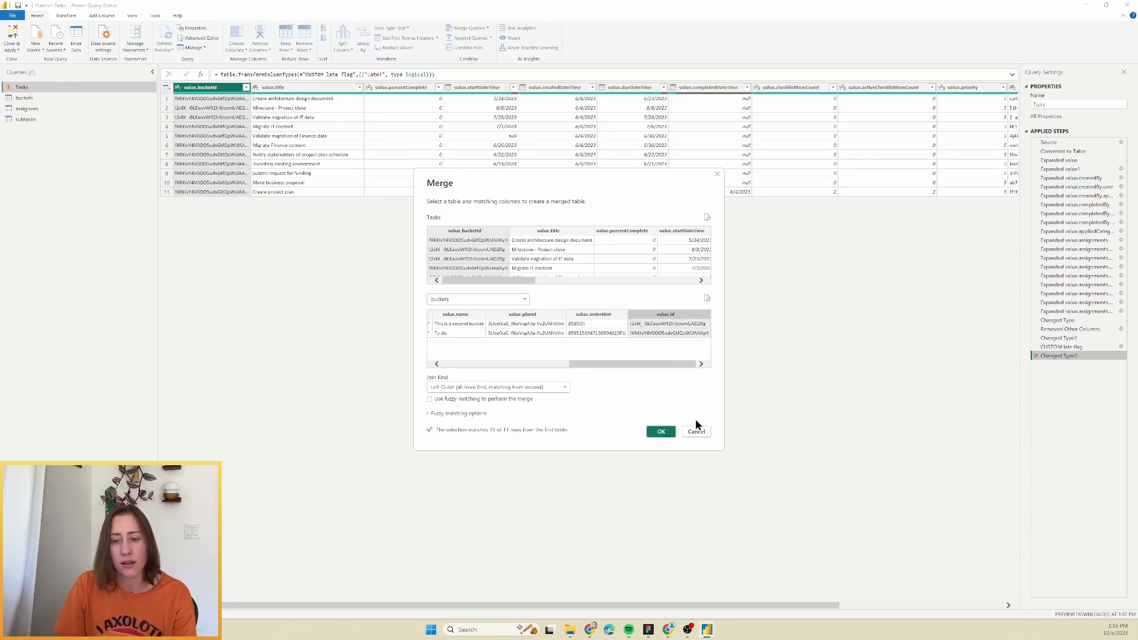
{"action": "left_click", "coordinate": [663, 431]}
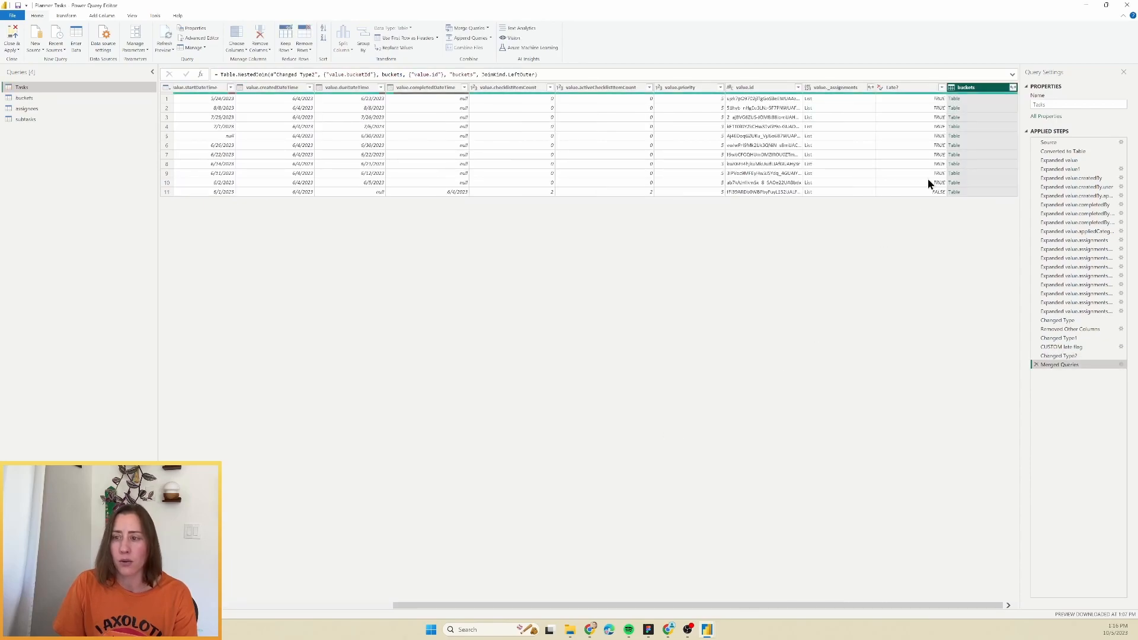
- Expand the merged buckets column to value.name only, using the original column name as prefix
{"action": "left_click", "coordinate": [1012, 88]}
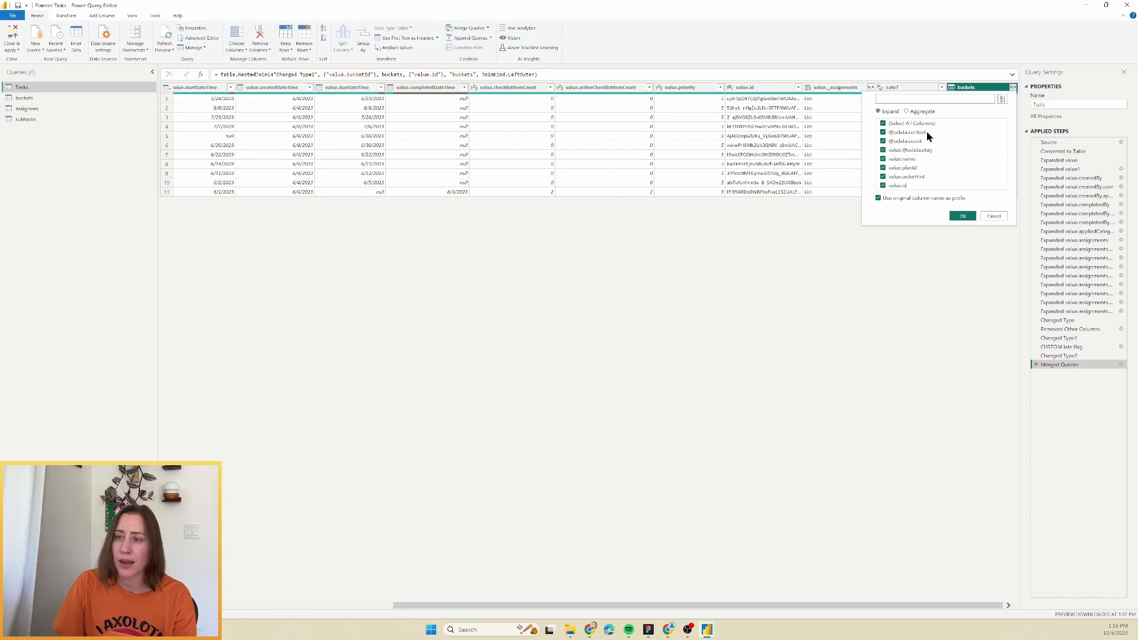
{"action": "left_click", "coordinate": [883, 124]}
{"action": "left_click", "coordinate": [883, 160]}
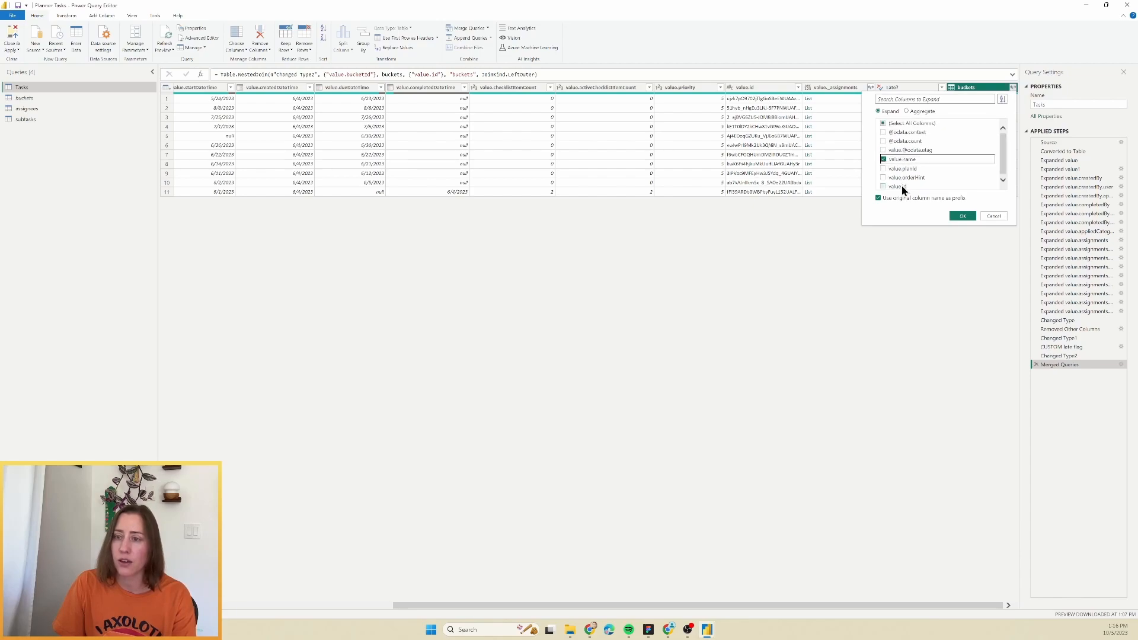
{"action": "left_click", "coordinate": [879, 199]}
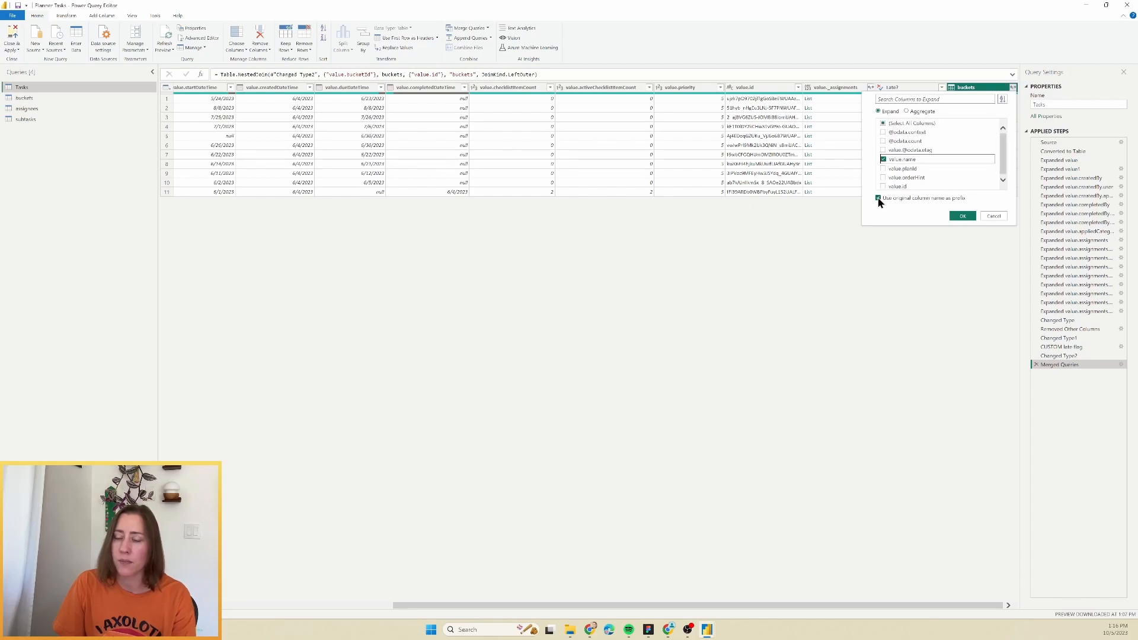
{"action": "left_click", "coordinate": [963, 216]}
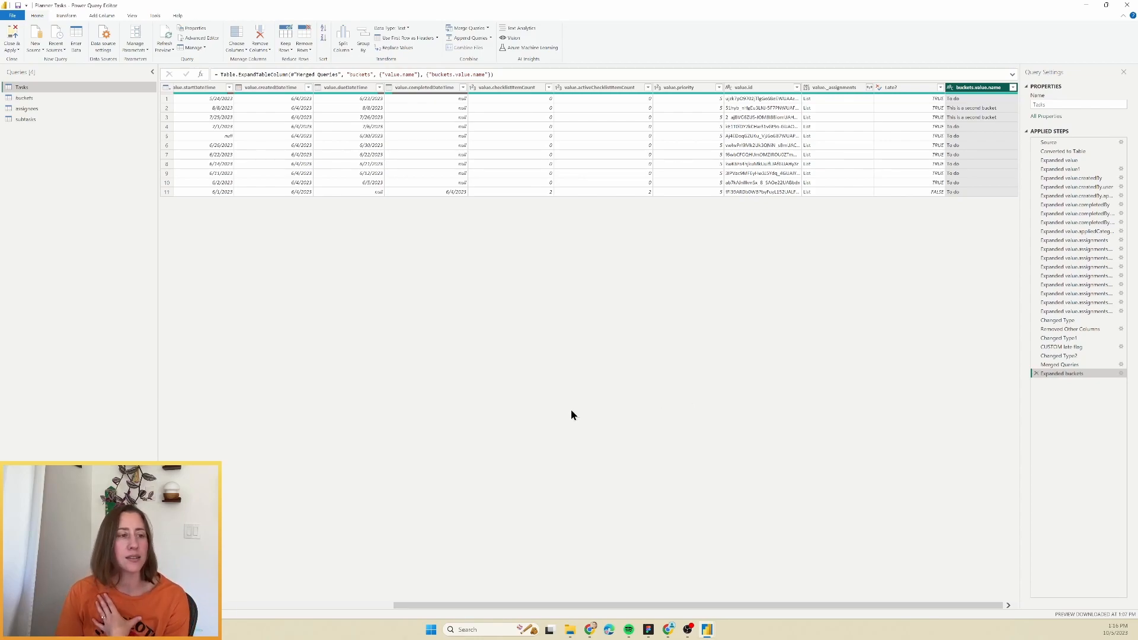
- Duplicate the Tasks query and remove all columns from the copy except value.id and value._assignments
{"action": "right_click", "coordinate": [45, 90]}
{"action": "left_click", "coordinate": [116, 159]}
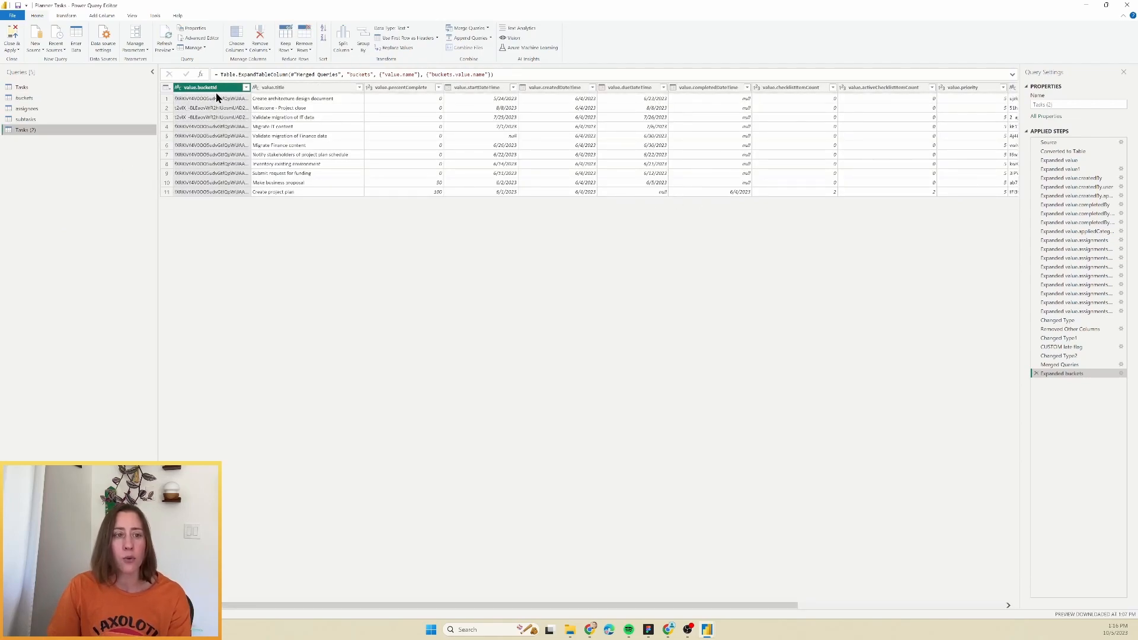
{"action": "left_click_drag", "start_coordinate": [781, 603], "coordinate": [1026, 610]}
{"action": "left_click", "coordinate": [741, 87]}
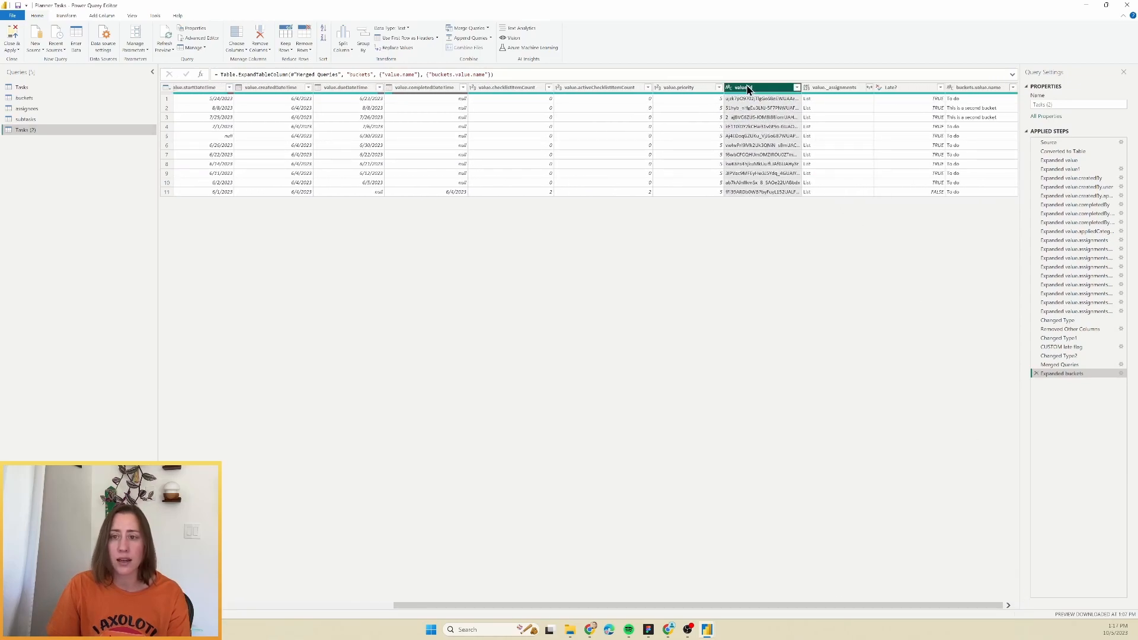
{"action": "left_click", "coordinate": [843, 90], "text": "ctrl"}
{"action": "right_click", "coordinate": [840, 91]}
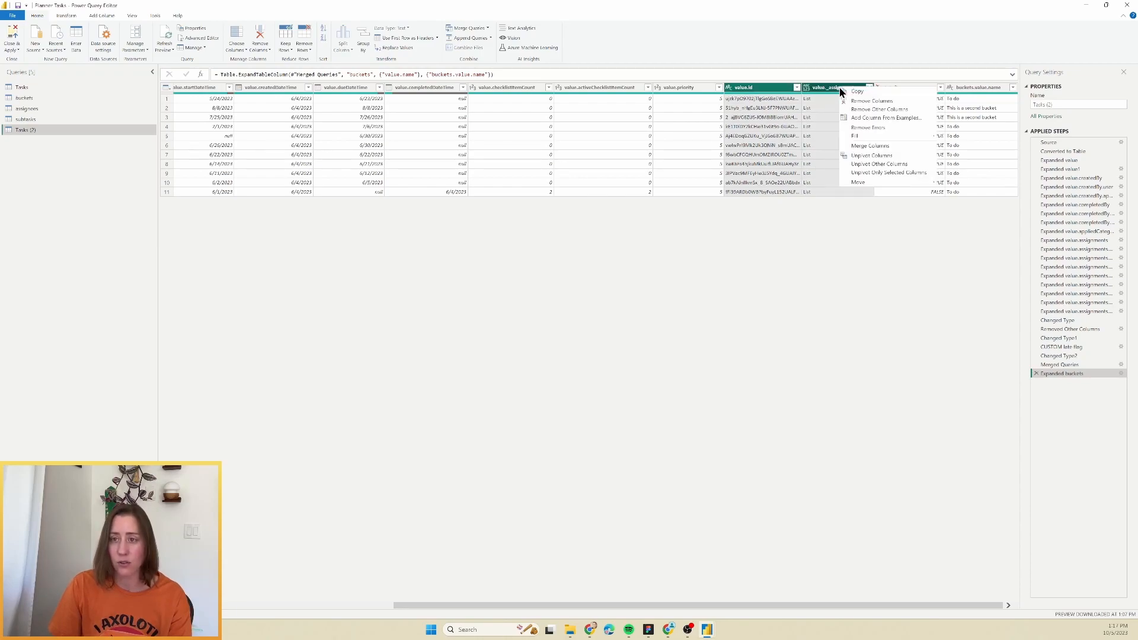
{"action": "left_click", "coordinate": [877, 110]}
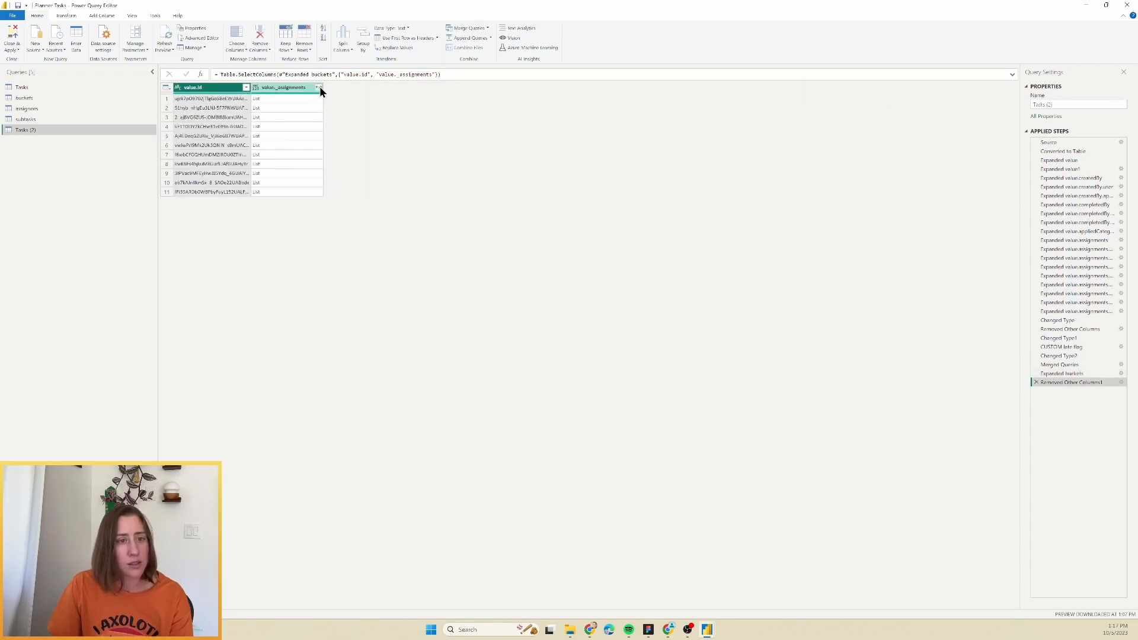
- Expand value._assignments to new rows and extract only its userId field without the original column name as prefix
{"action": "left_click", "coordinate": [319, 88]}
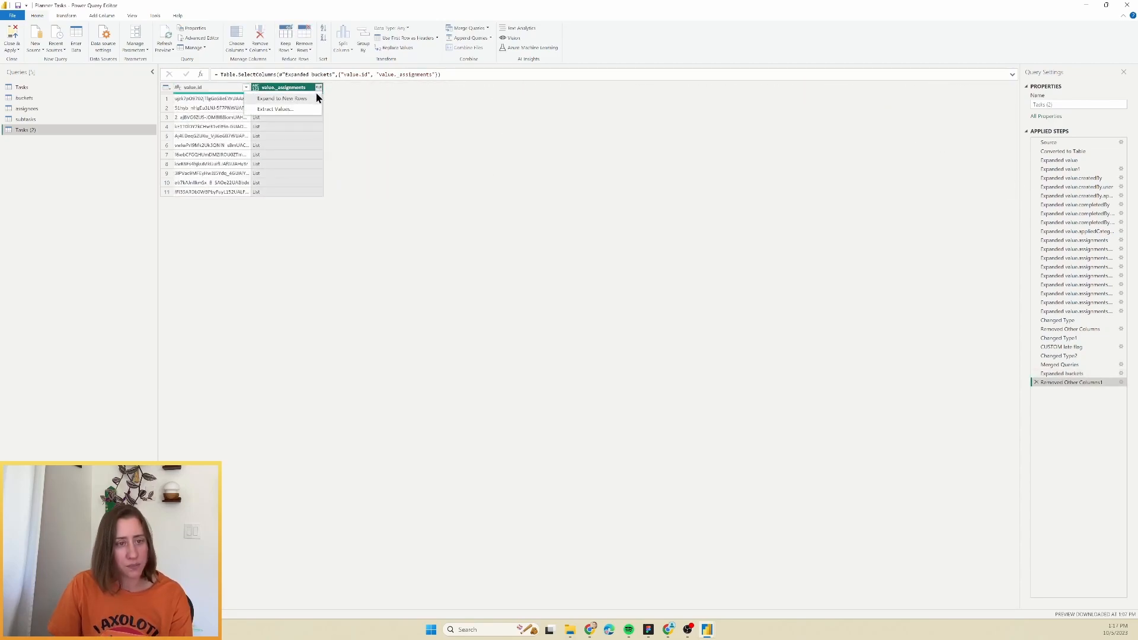
{"action": "left_click", "coordinate": [295, 99]}
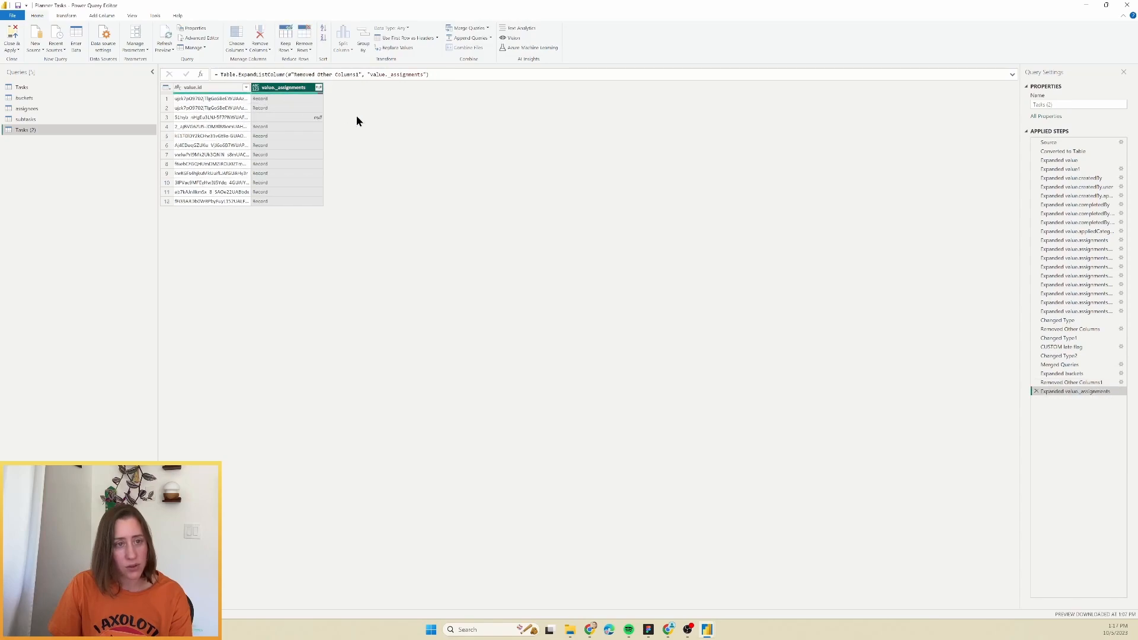
{"action": "left_click", "coordinate": [318, 88]}
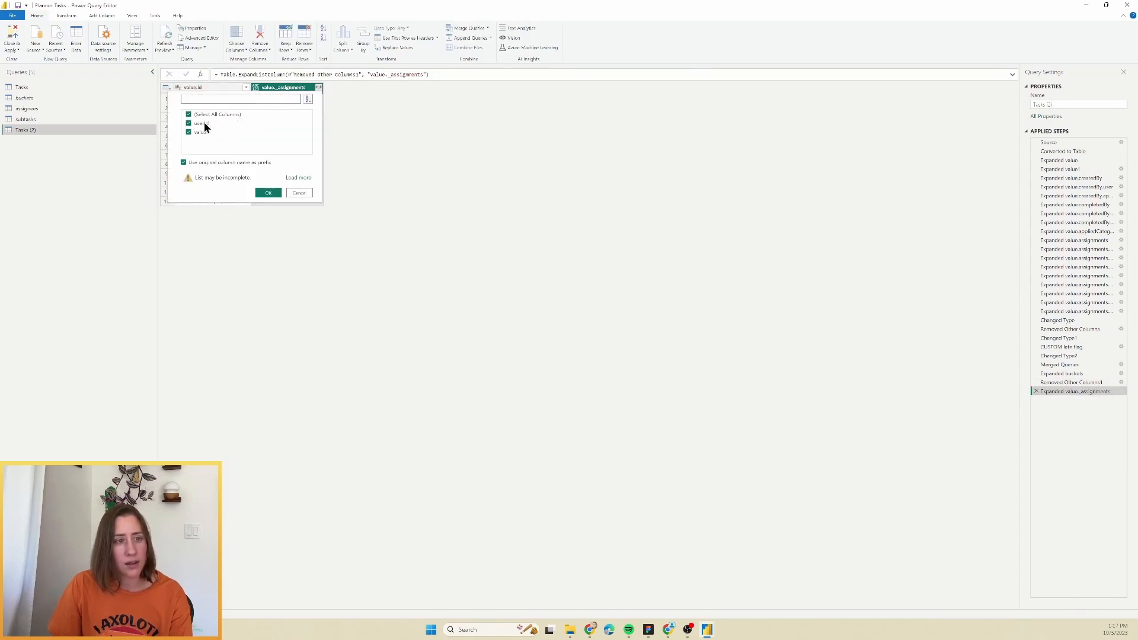
{"action": "left_click", "coordinate": [188, 133]}
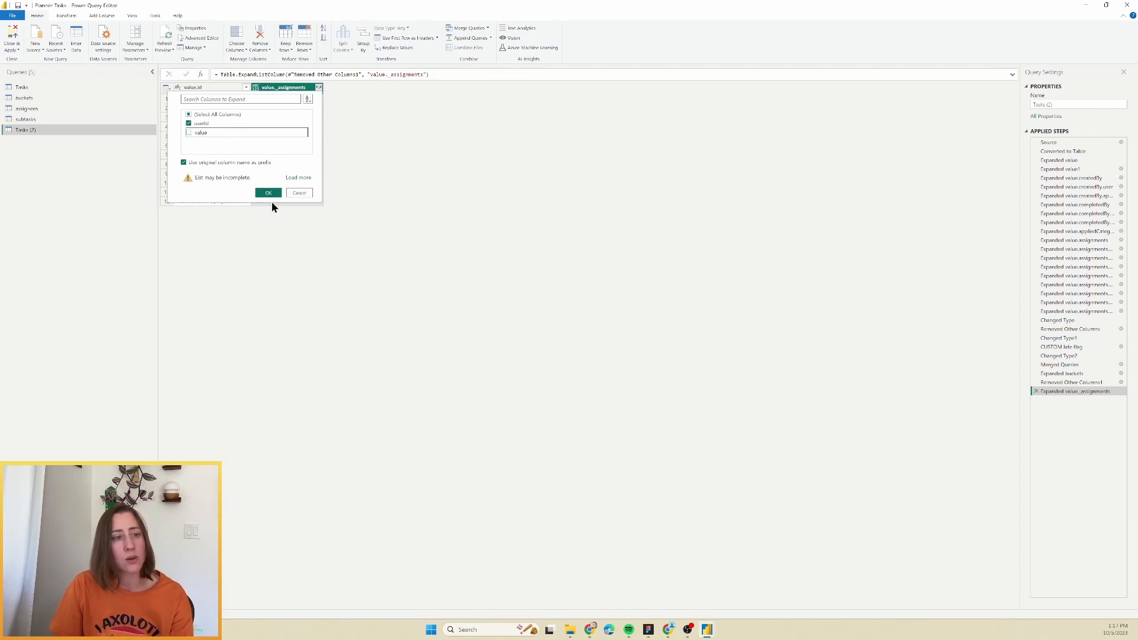
{"action": "left_click", "coordinate": [184, 164]}
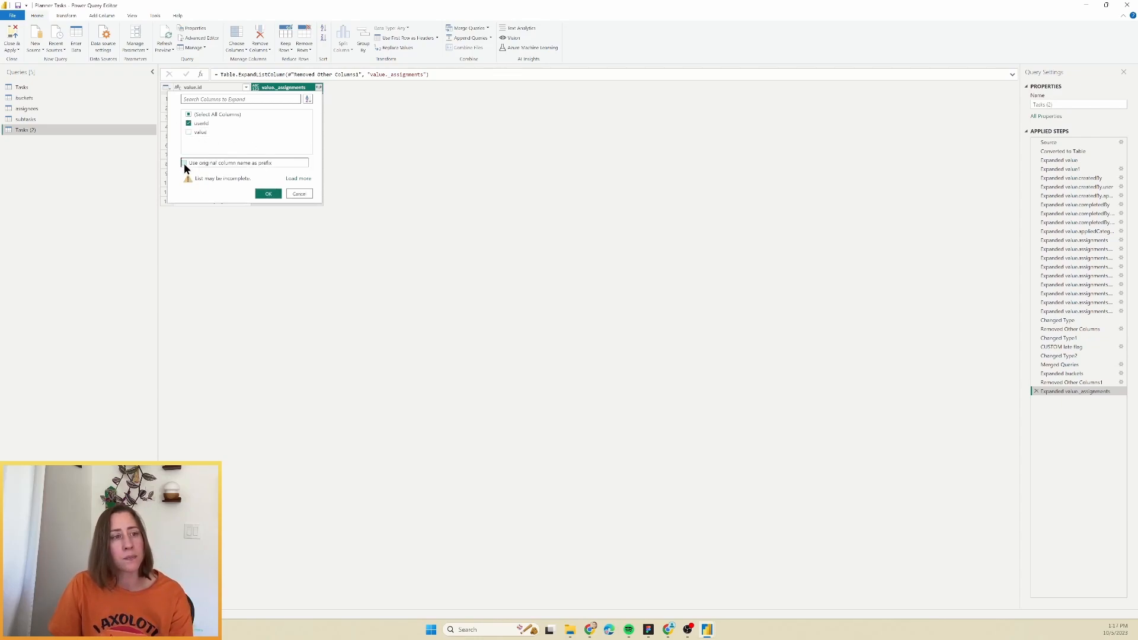
{"action": "left_click", "coordinate": [268, 192]}
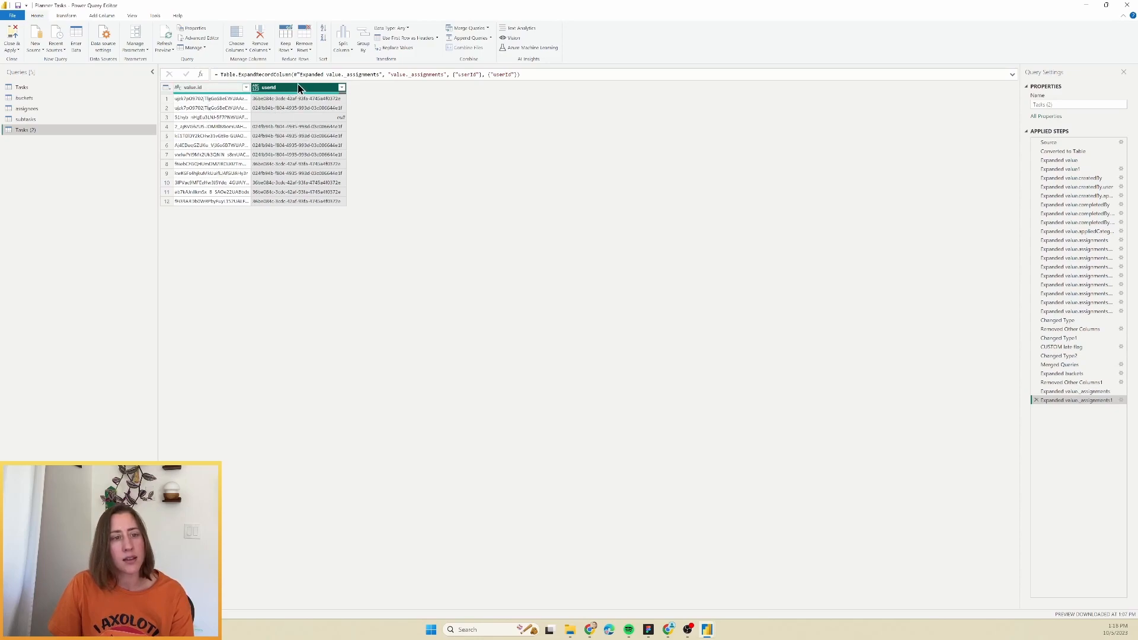
- Rename the value.id column as Task ID
{"action": "double_click", "coordinate": [198, 88]}
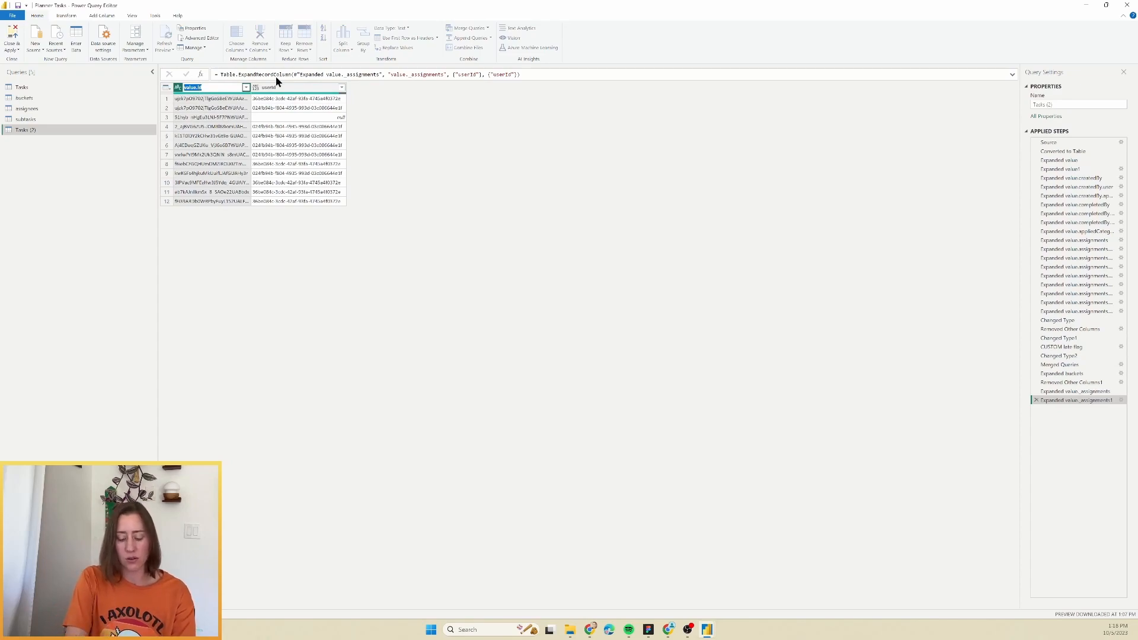
{"action": "type", "text": "Task ID"}
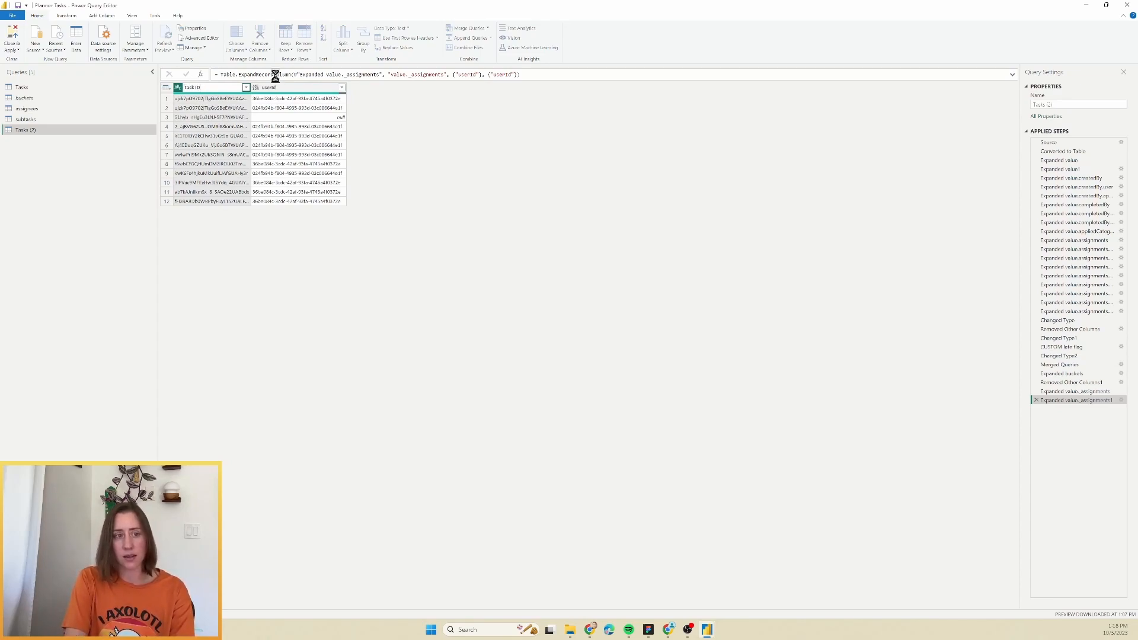
- Rename the userId column as Assignee ID
{"action": "key", "text": "Return"}
{"action": "double_click", "coordinate": [282, 85]}
{"action": "type", "text": "As"}
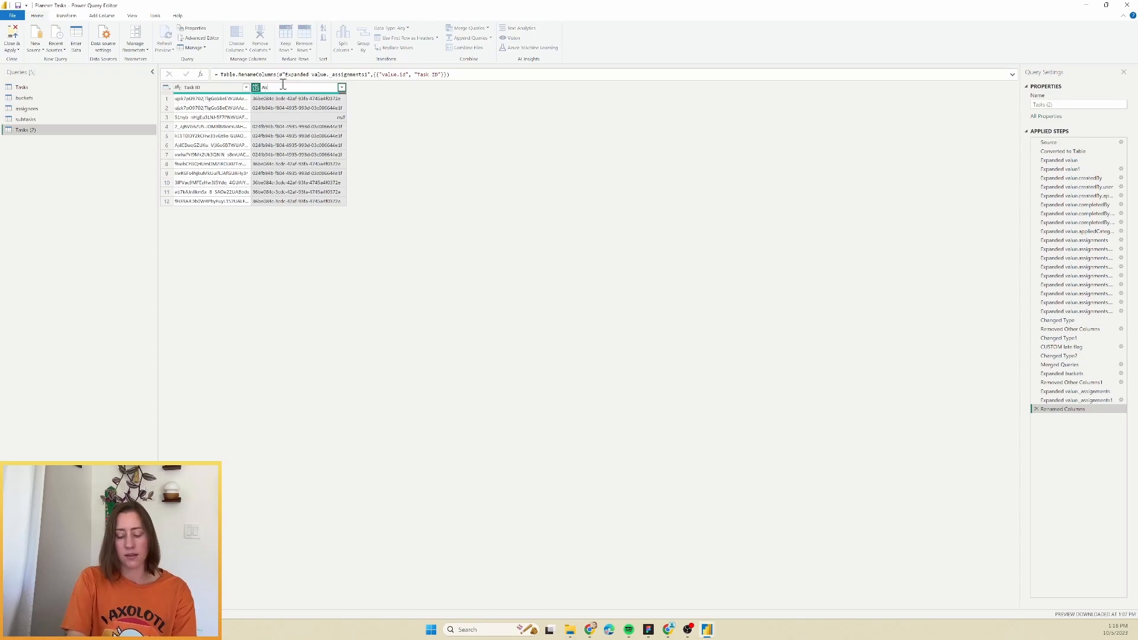
{"action": "type", "text": "signee ID"}
{"action": "key", "text": "Return"}
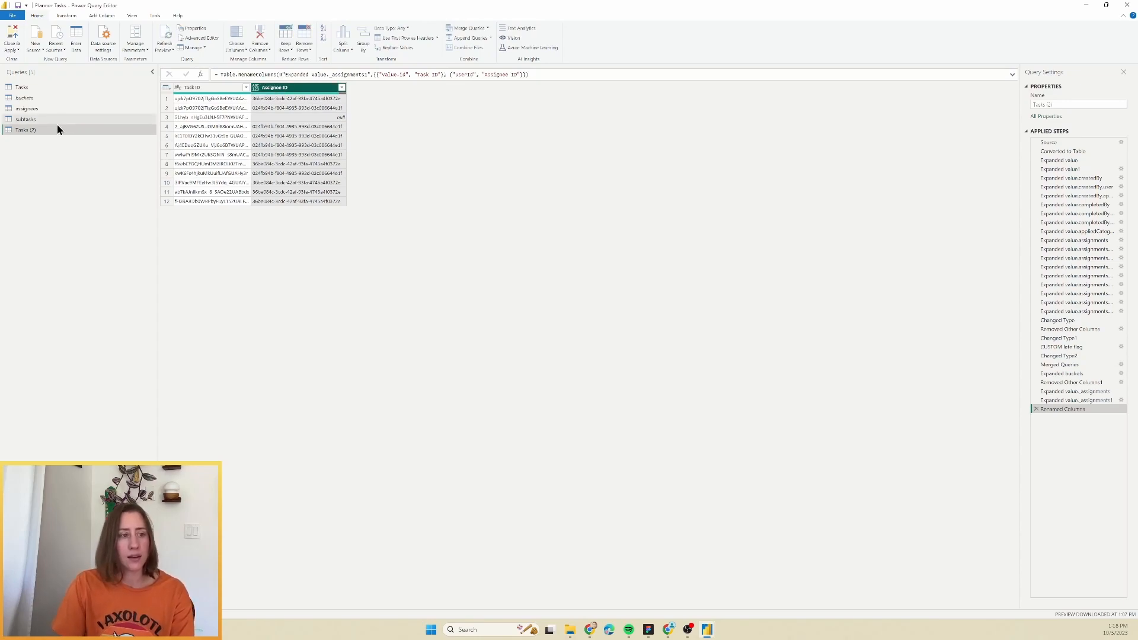
- Rename the Tasks (2) query as Assignments and disable loading of the assignees query into the report
{"action": "double_click", "coordinate": [44, 131]}
{"action": "type", "text": "As"}
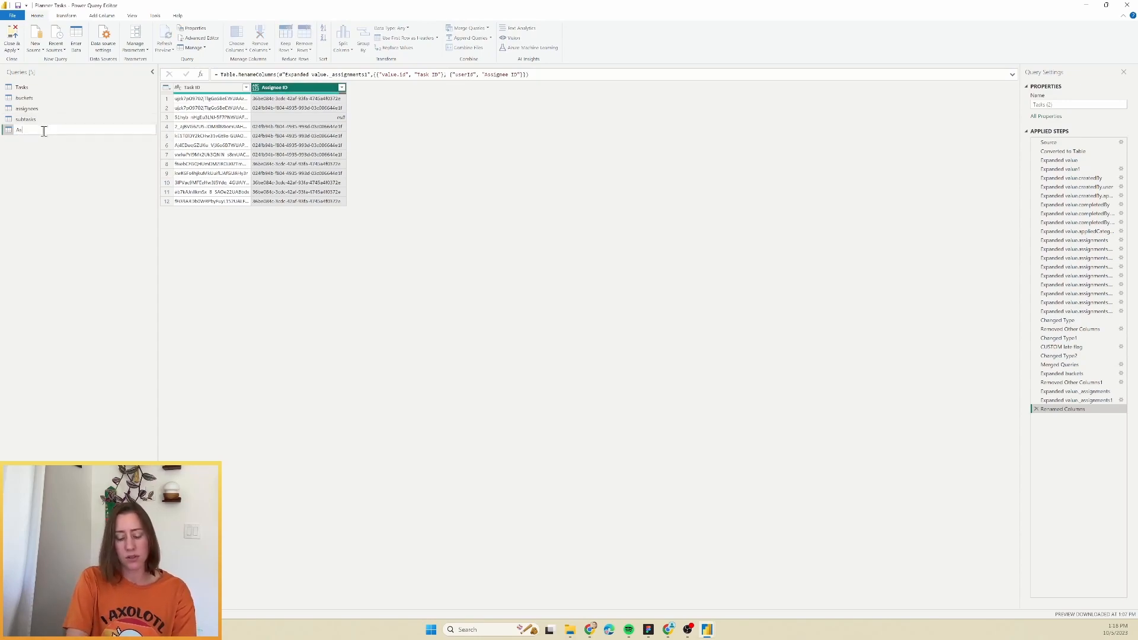
{"action": "type", "text": "signments"}
{"action": "key", "text": "Return"}
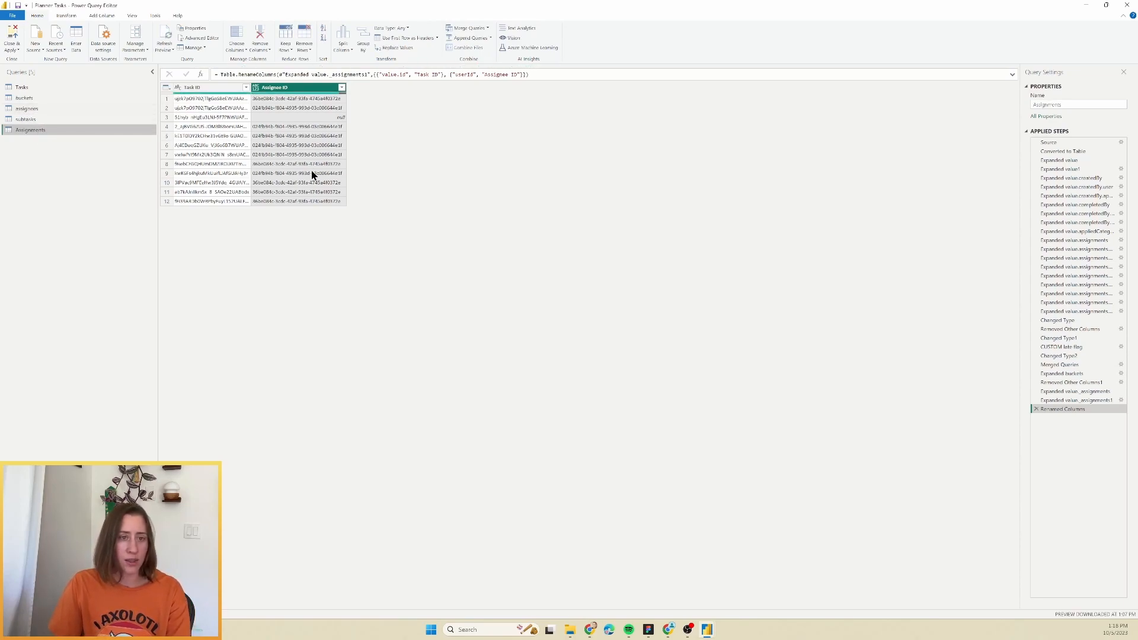
{"action": "right_click", "coordinate": [52, 114]}
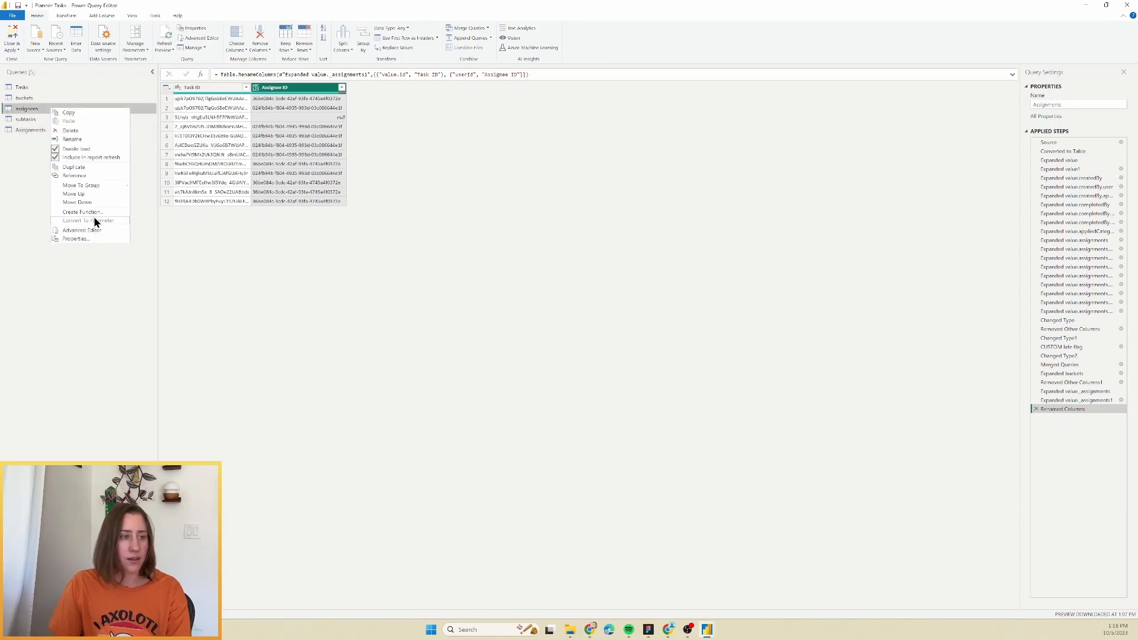
{"action": "left_click", "coordinate": [96, 150]}
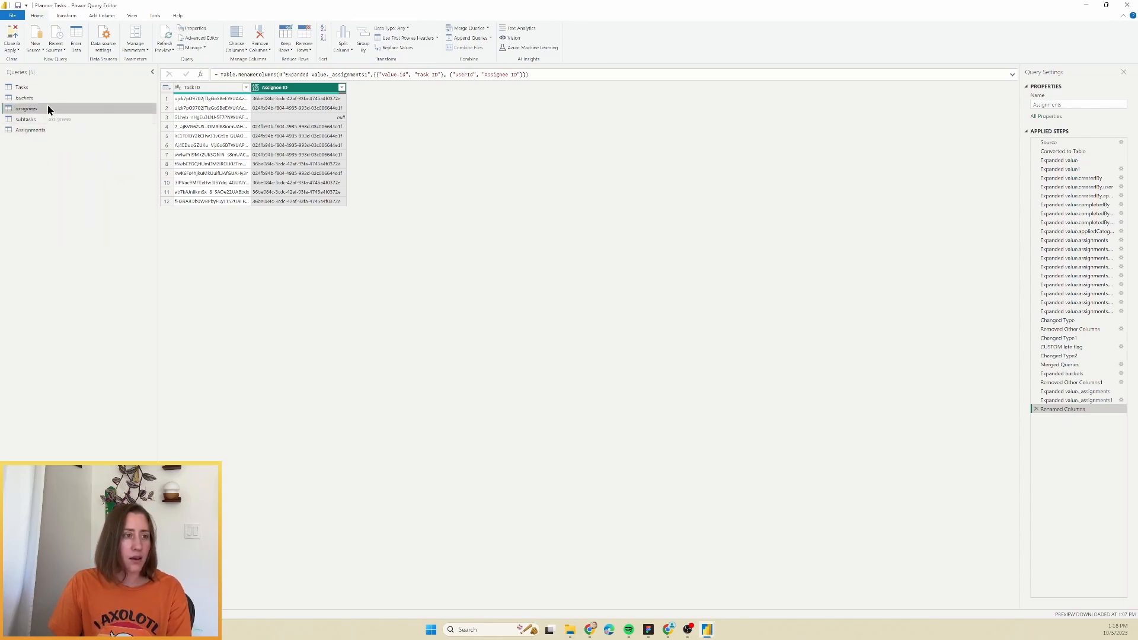
- Merge the assignees query into Assignments with a left outer join, matching Assignee ID to assigneeId
{"action": "left_click", "coordinate": [40, 130]}
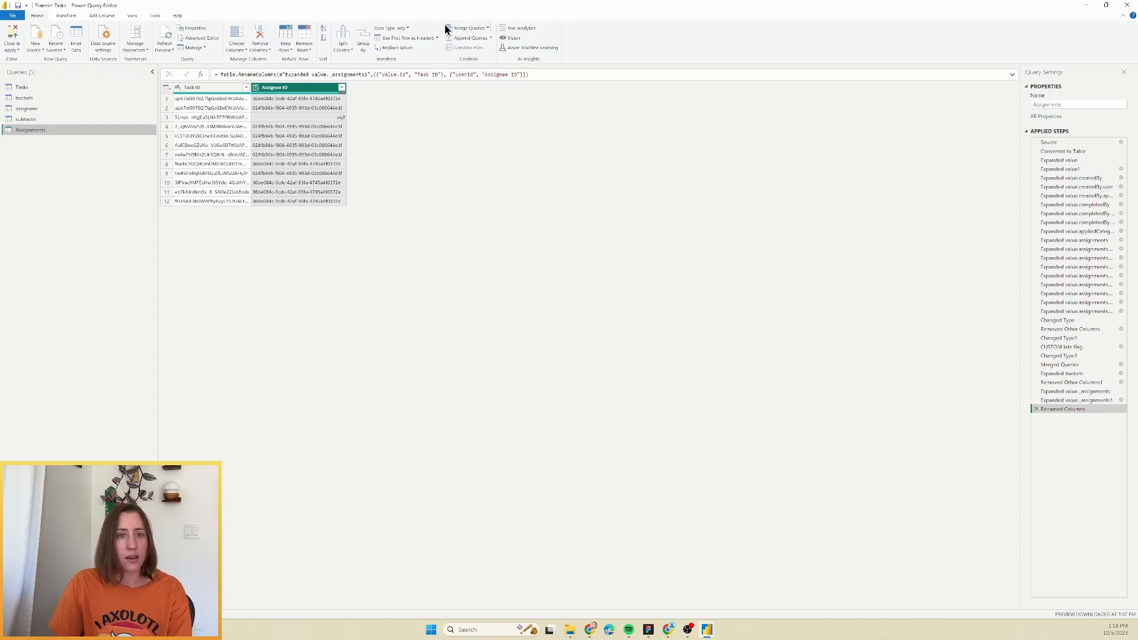
{"action": "left_click", "coordinate": [468, 27]}
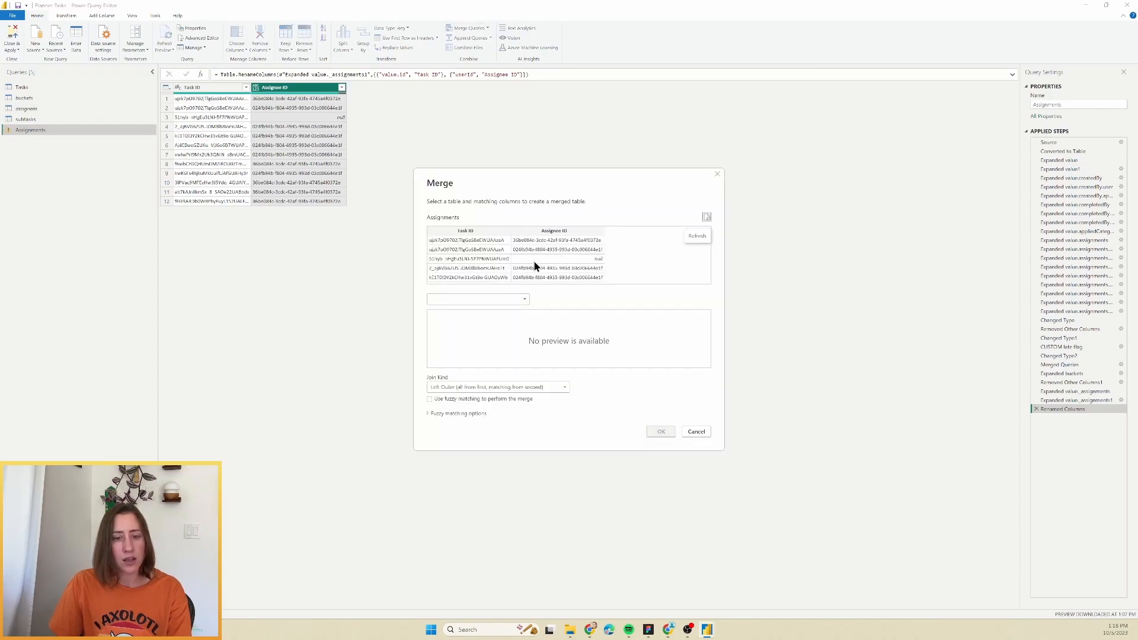
{"action": "left_click", "coordinate": [562, 235]}
{"action": "left_click", "coordinate": [497, 300]}
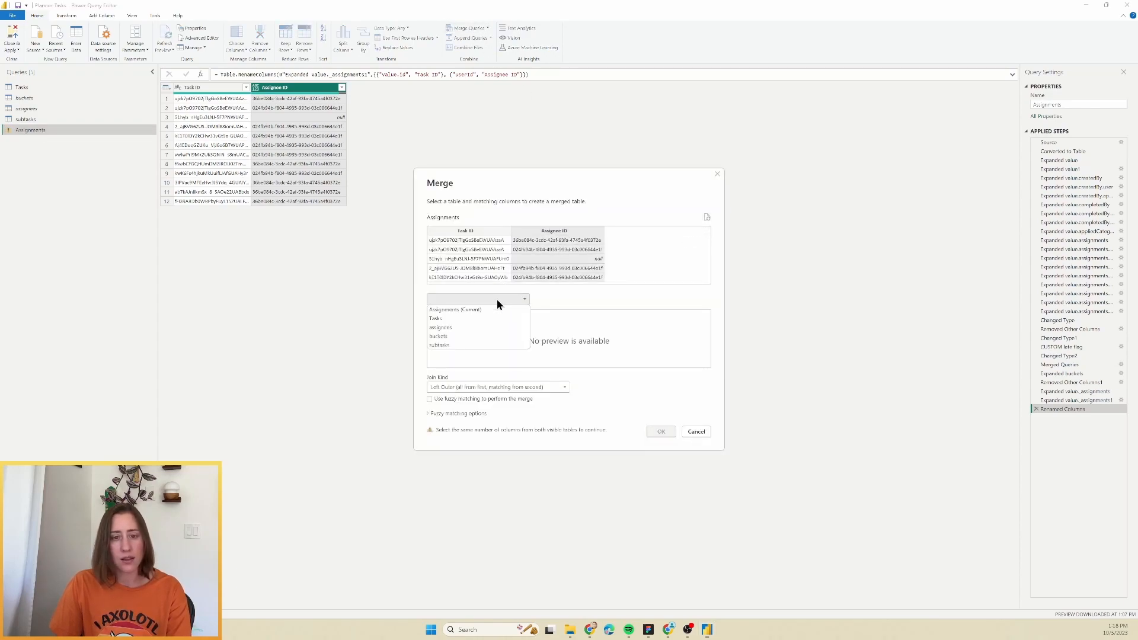
{"action": "left_click", "coordinate": [480, 327]}
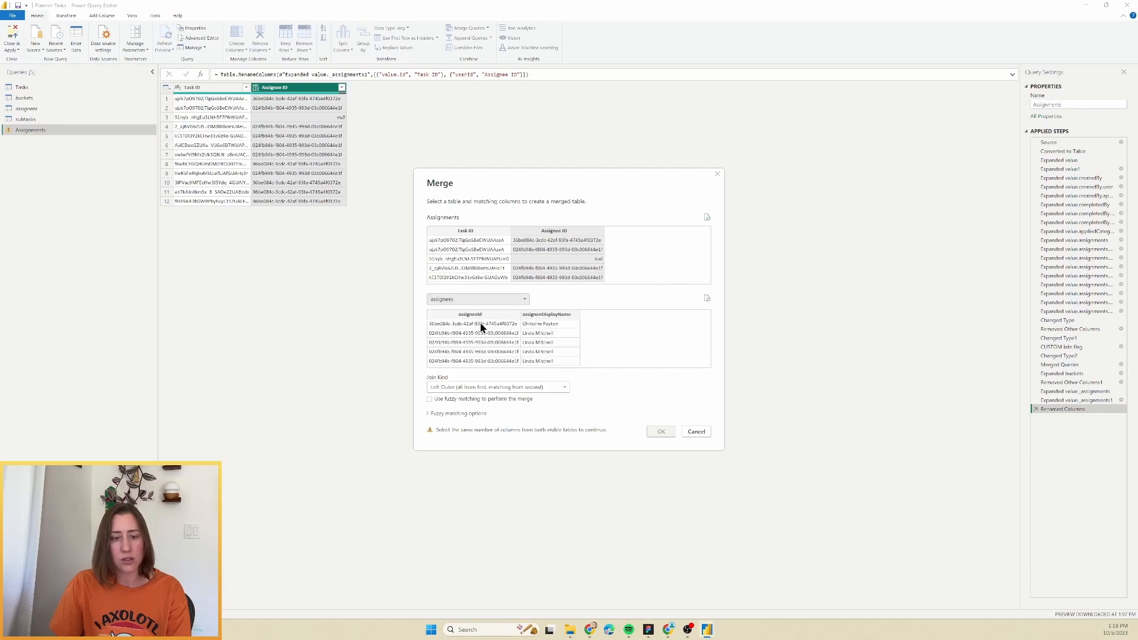
{"action": "left_click", "coordinate": [474, 316]}
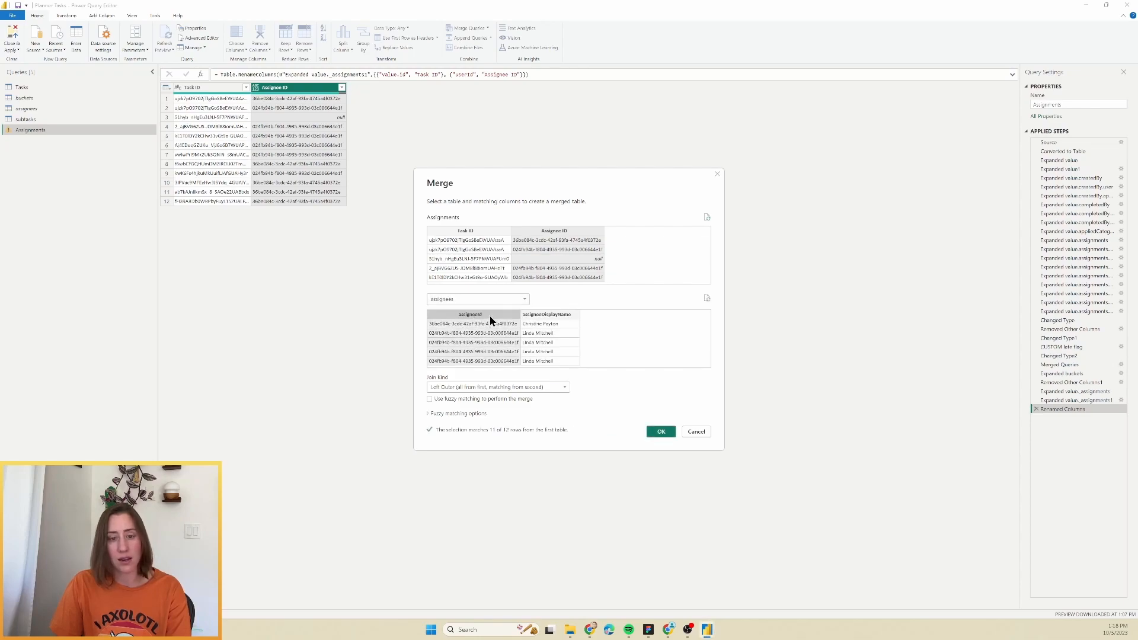
{"action": "left_click", "coordinate": [662, 432]}
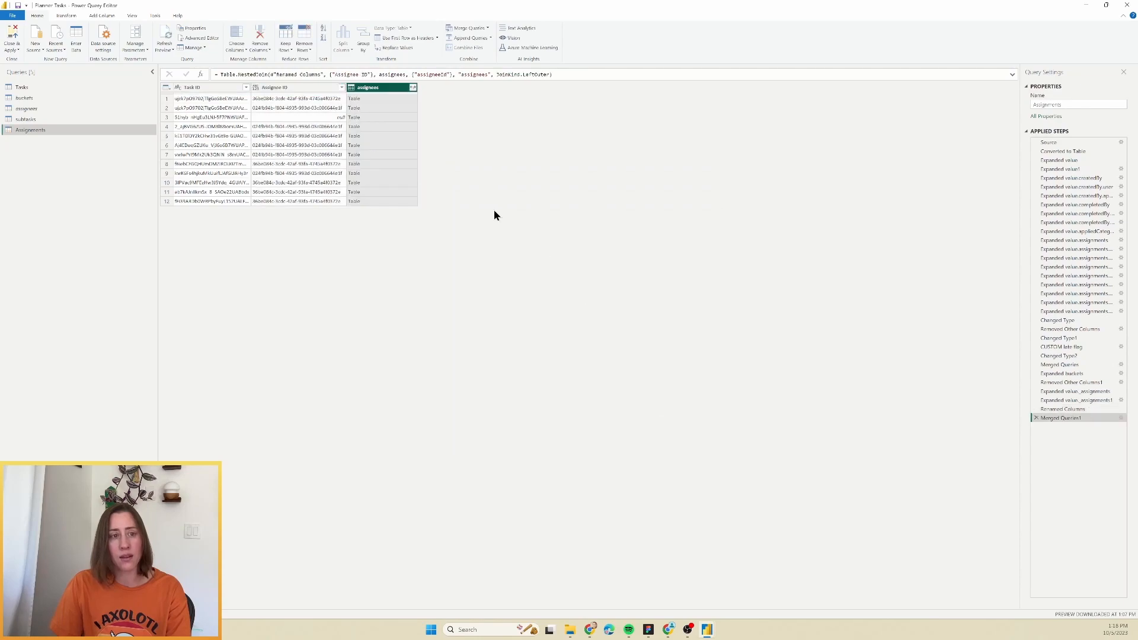
- Expand the merged assignees column to assigneeDisplayName only, without the original column name as prefix
{"action": "left_click", "coordinate": [413, 87]}
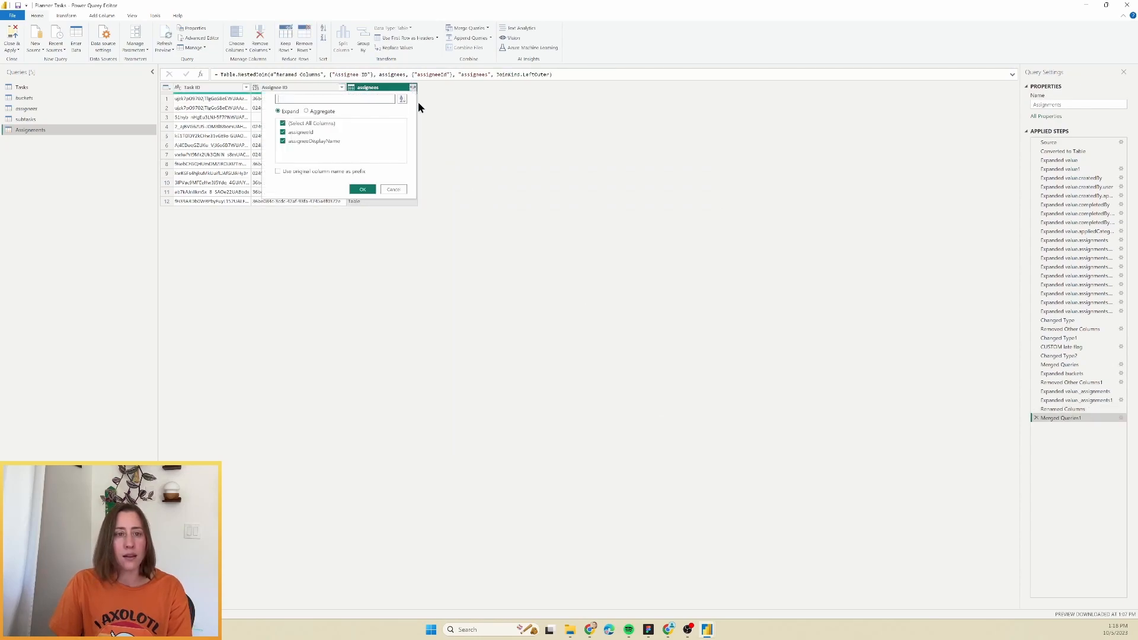
{"action": "left_click", "coordinate": [283, 133]}
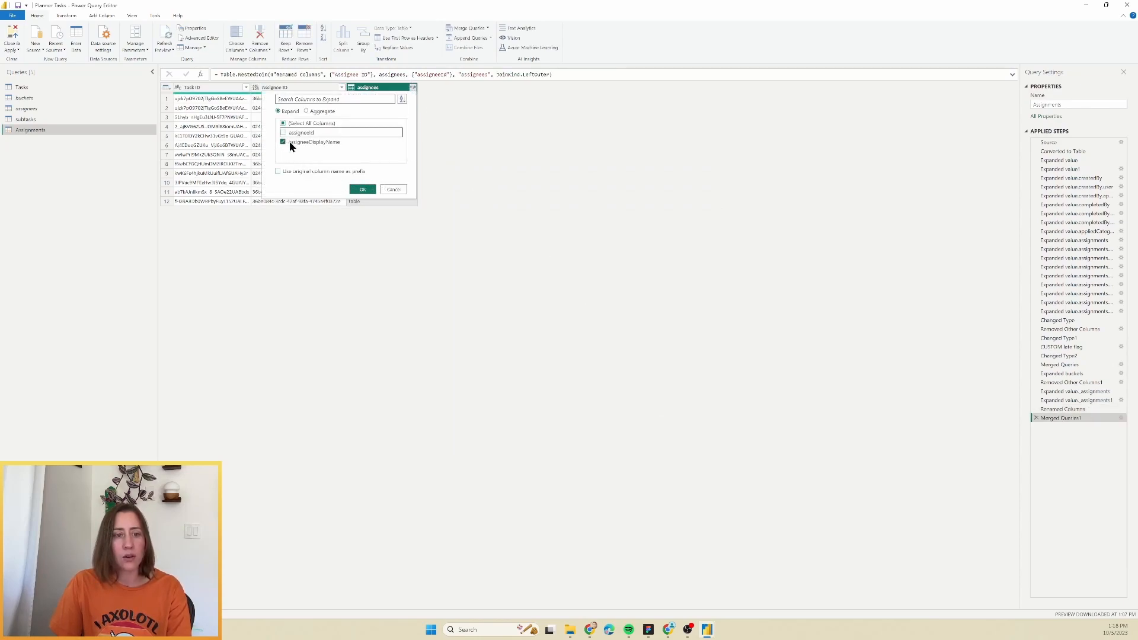
{"action": "left_click", "coordinate": [363, 189]}
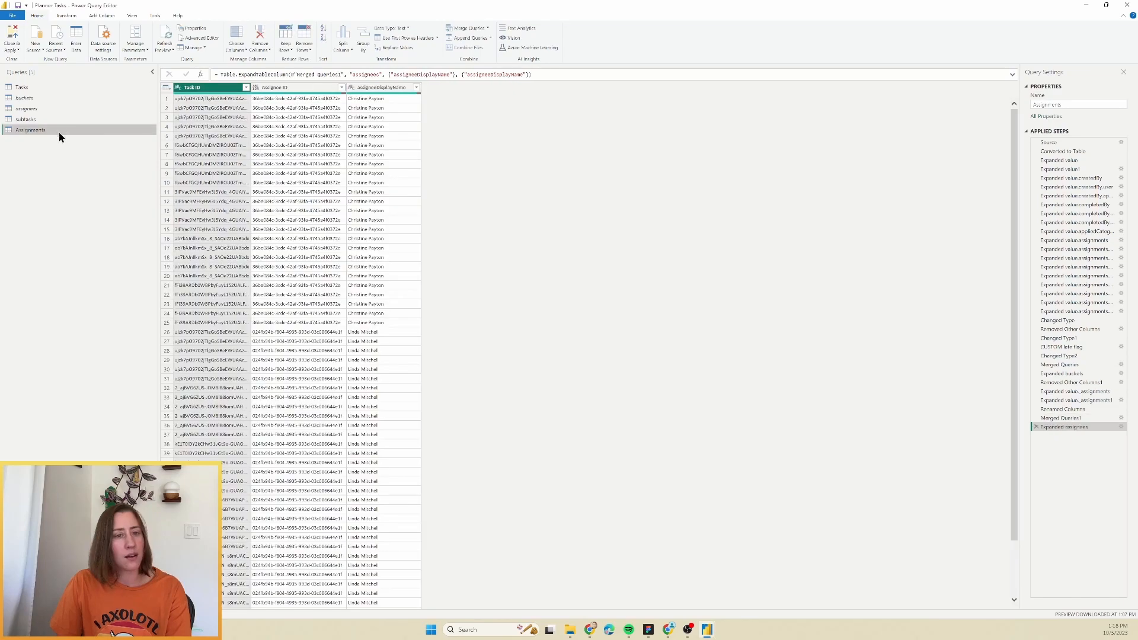
- Remove duplicates from the assigneeId column of the assignees query and return to the Assignments query
{"action": "left_click", "coordinate": [83, 109]}
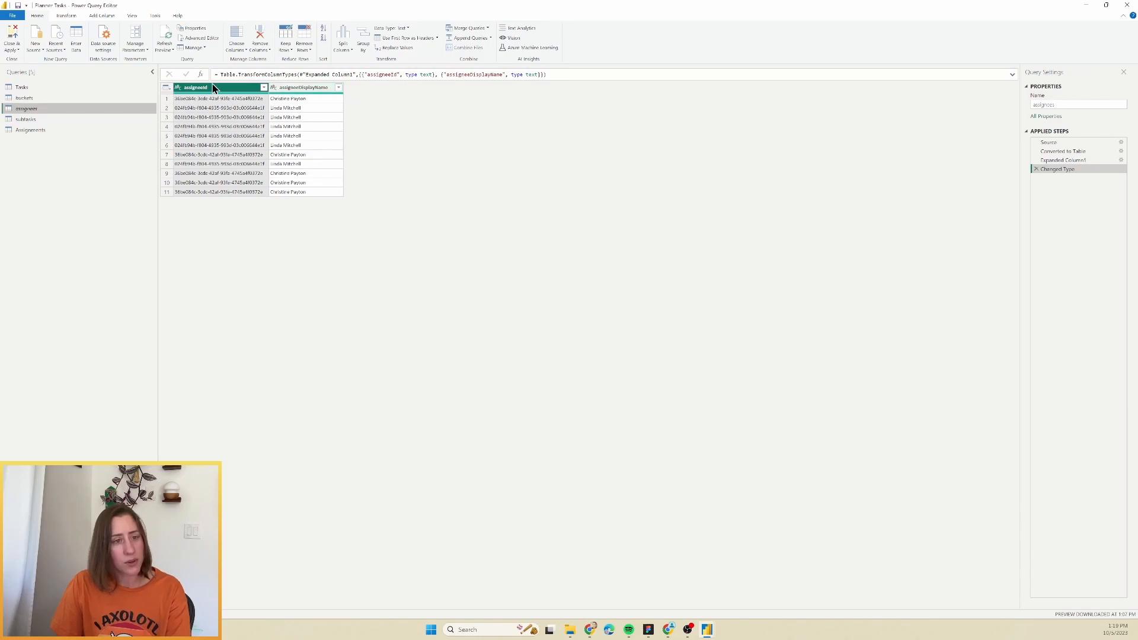
{"action": "left_click", "coordinate": [216, 89]}
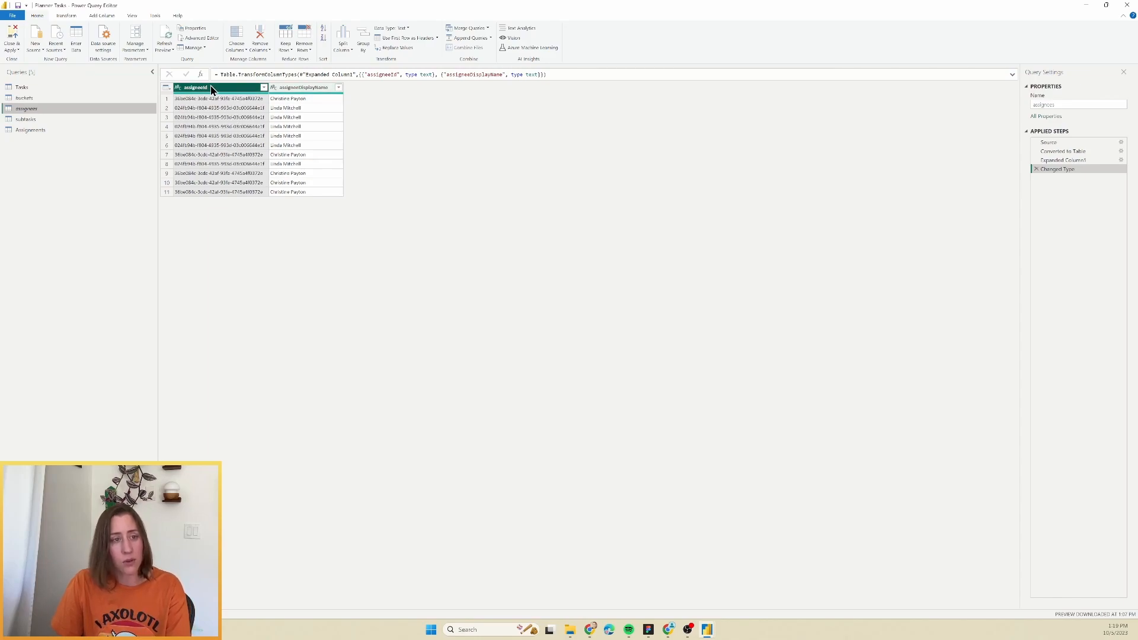
{"action": "right_click", "coordinate": [212, 88]}
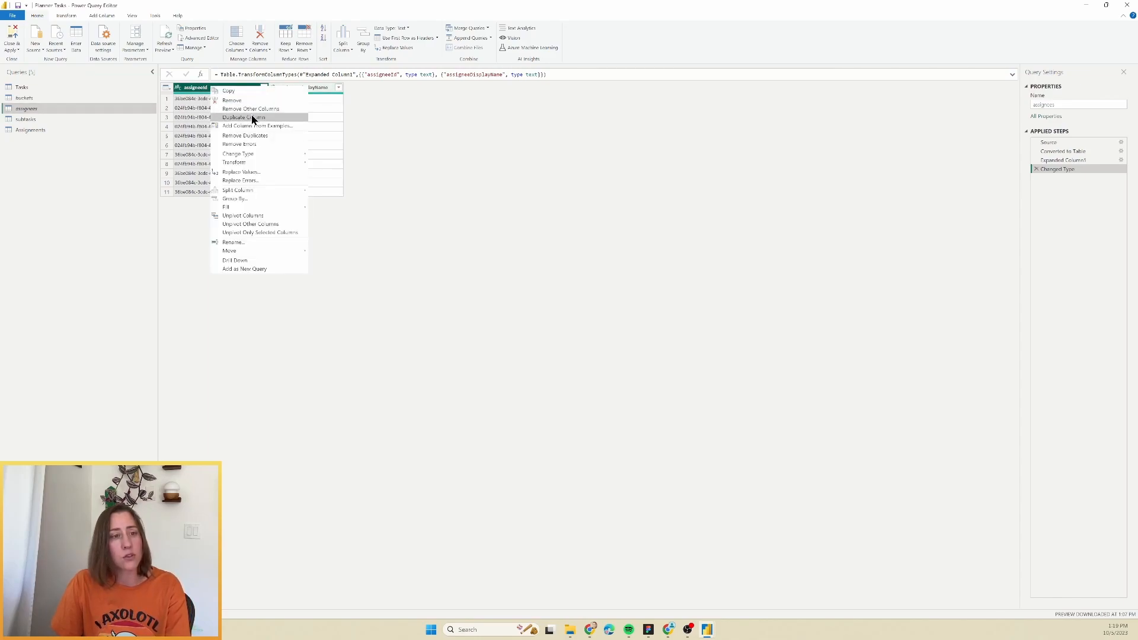
{"action": "left_click", "coordinate": [265, 135]}
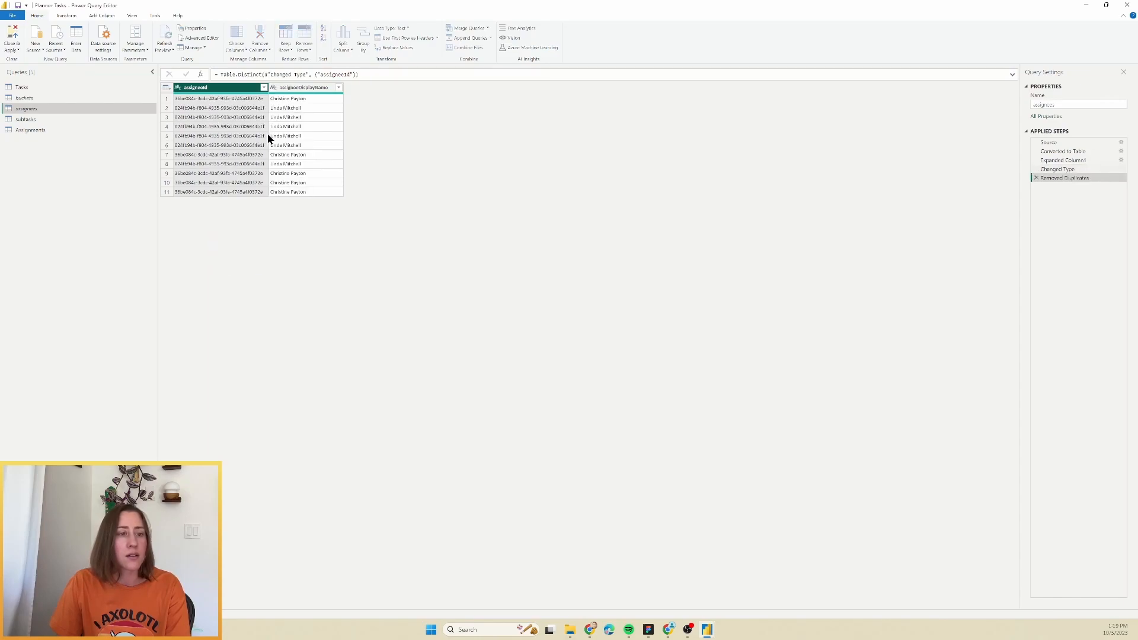
{"action": "left_click", "coordinate": [70, 130]}
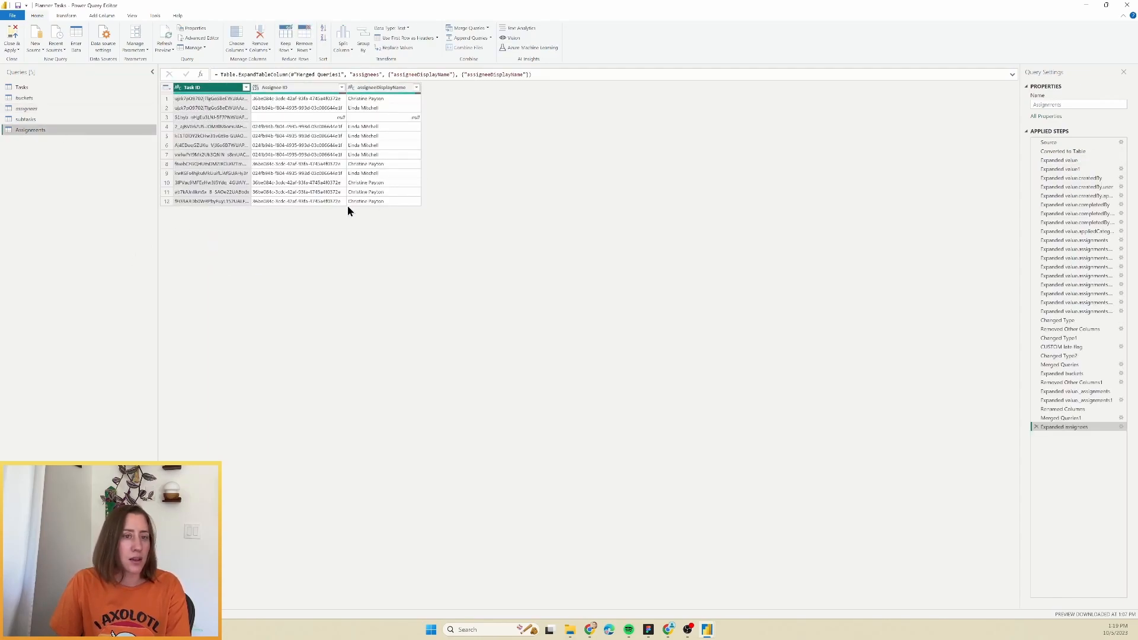
- In the subtasks query, expand checklist to new rows, then extract all its fields and those of the nested value record without prefixes
{"action": "left_click", "coordinate": [54, 120]}
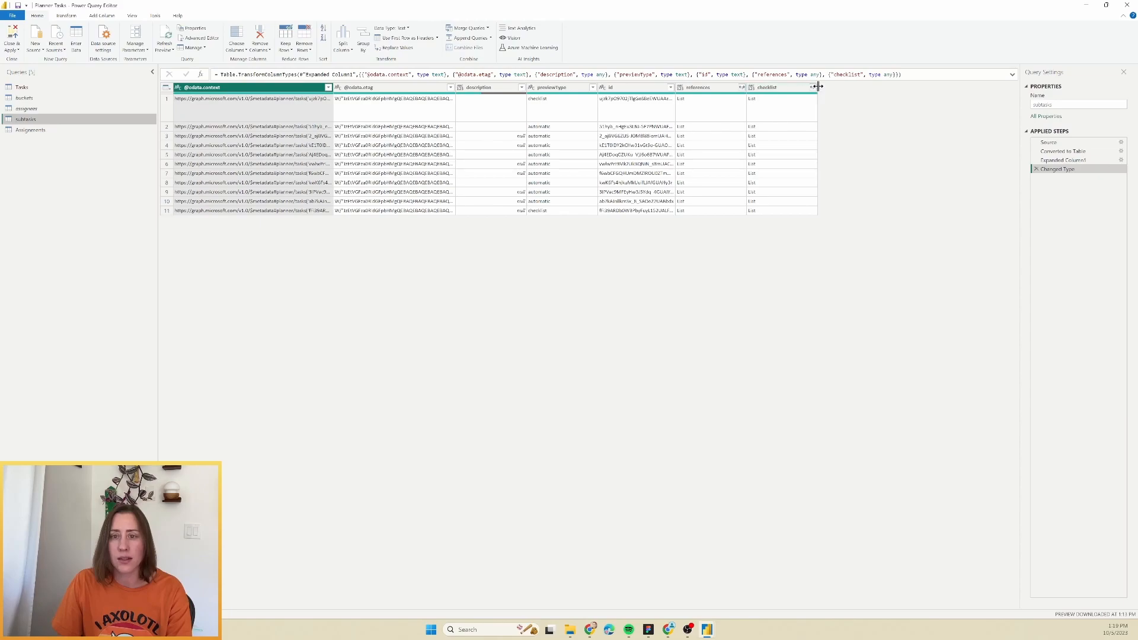
{"action": "left_click", "coordinate": [815, 88]}
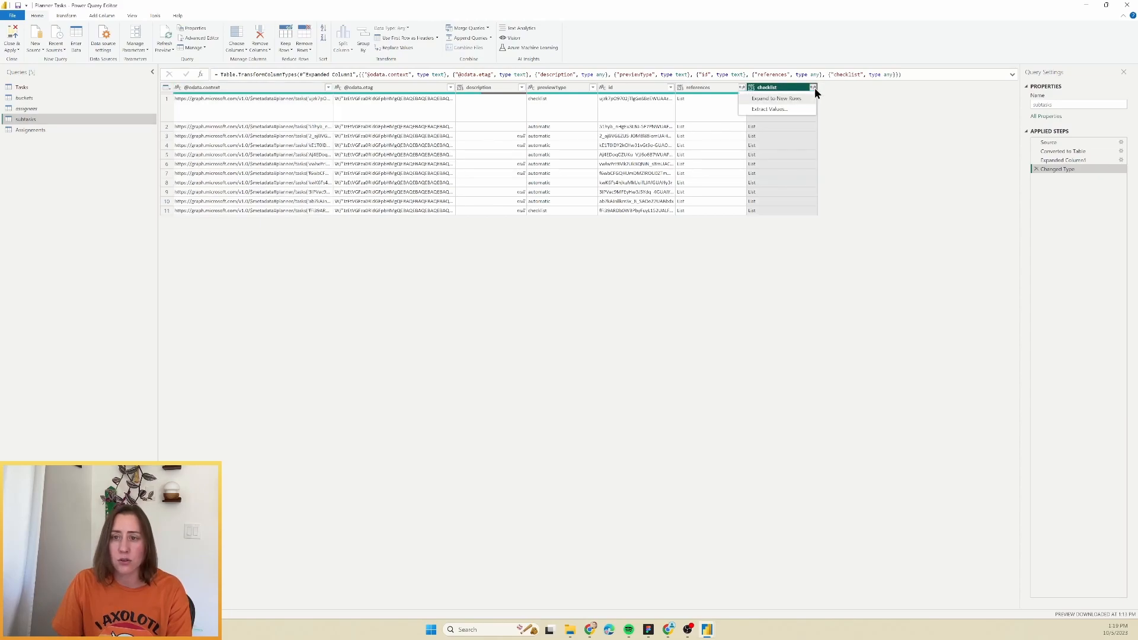
{"action": "left_click", "coordinate": [789, 98]}
{"action": "left_click", "coordinate": [813, 88]}
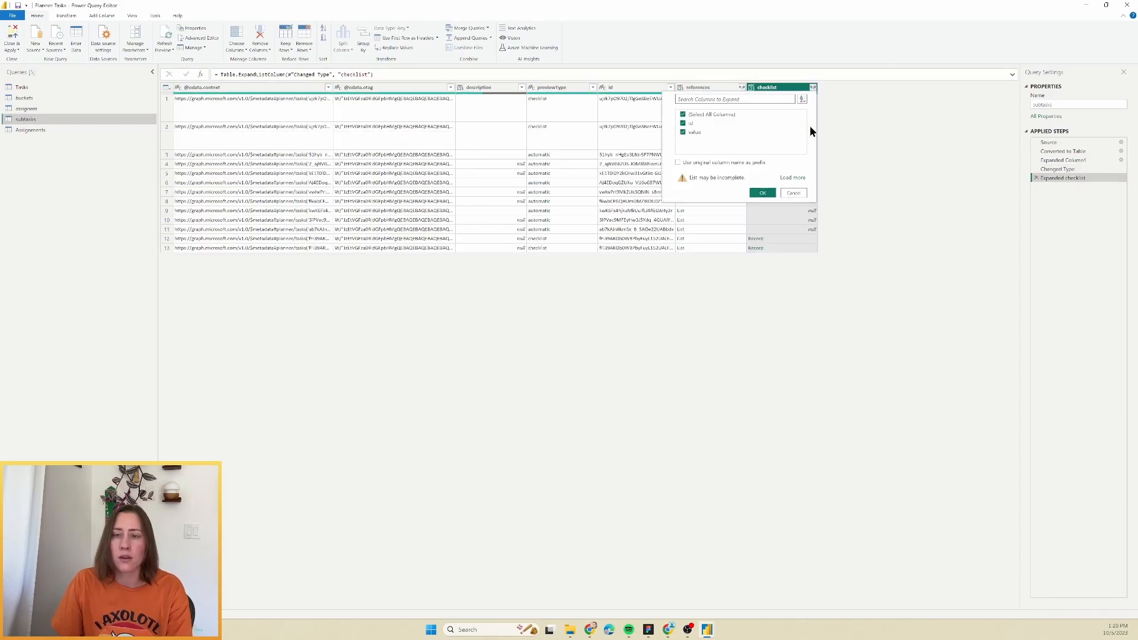
{"action": "left_click", "coordinate": [771, 192]}
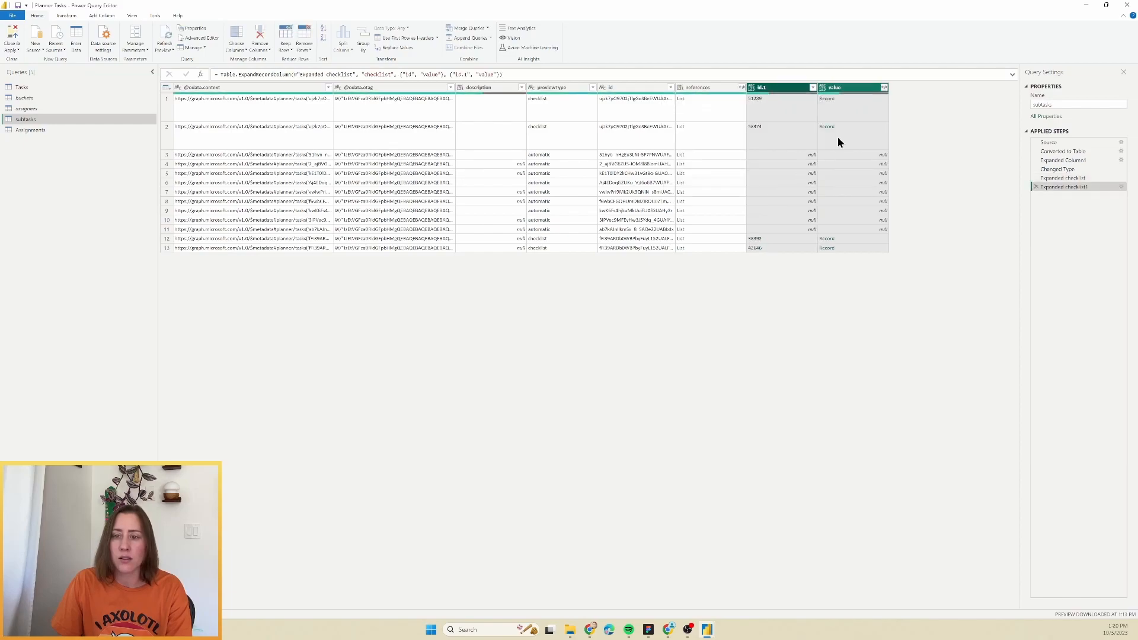
{"action": "left_click", "coordinate": [884, 87]}
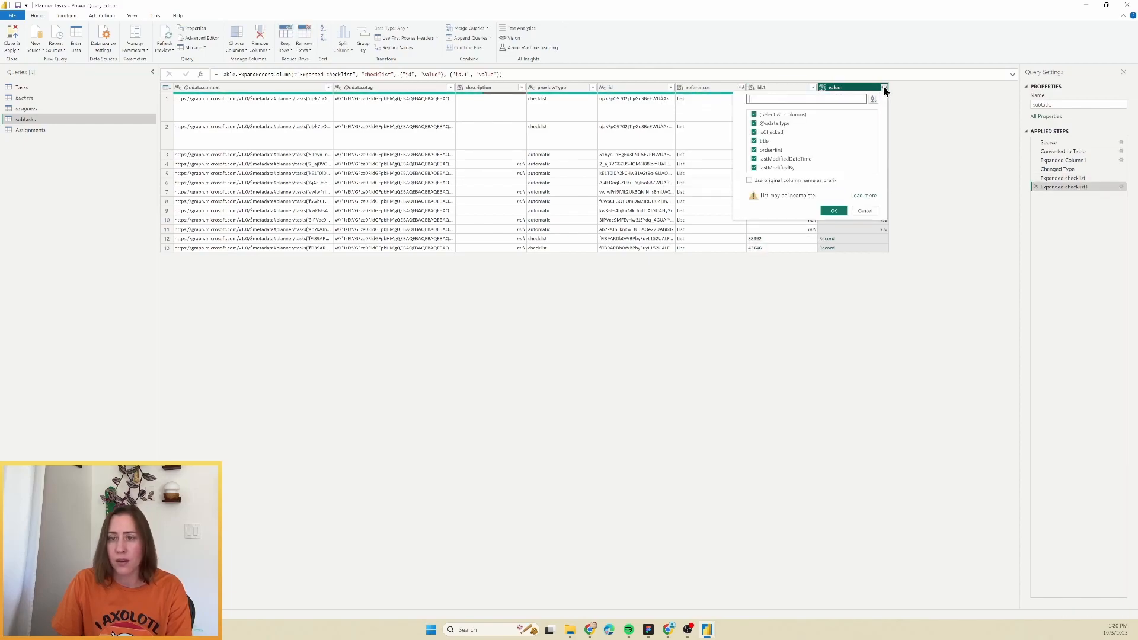
{"action": "left_click", "coordinate": [833, 211]}
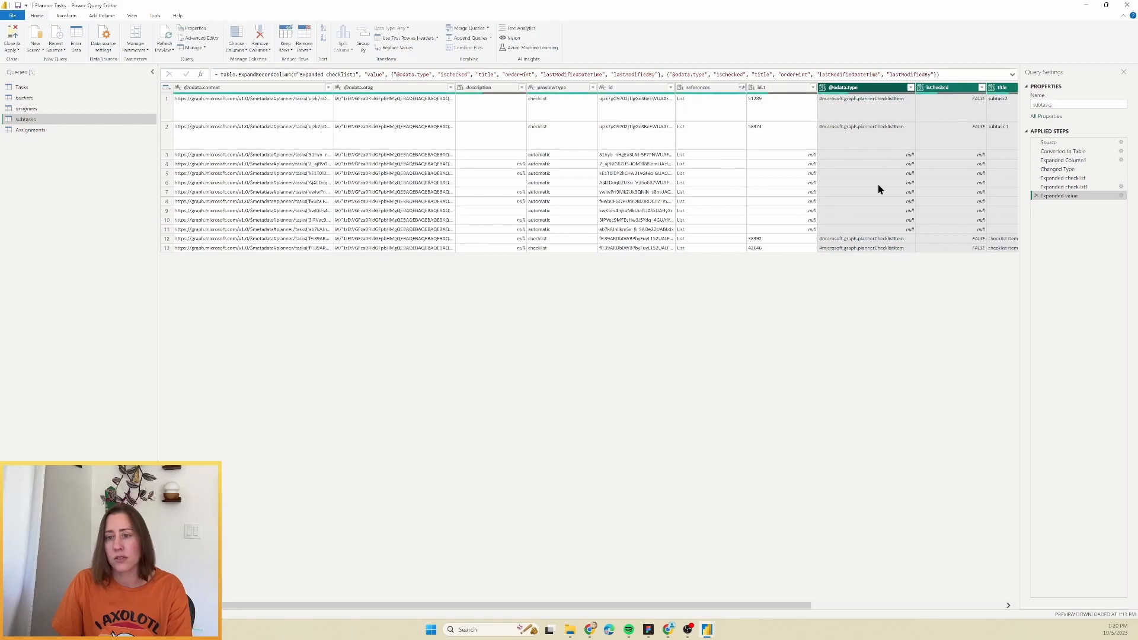
- Filter the subtasks query to remove rows with an empty id.1 value
{"action": "scroll", "coordinate": [803, 606], "scroll_direction": "right", "scroll_amount": 5}
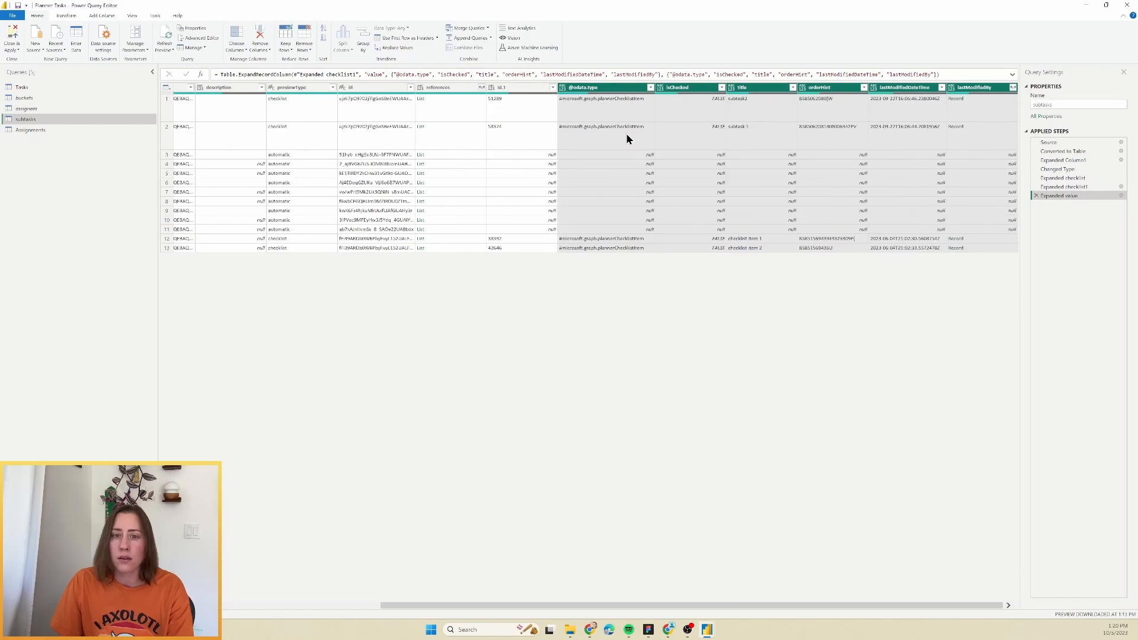
{"action": "left_click", "coordinate": [533, 88]}
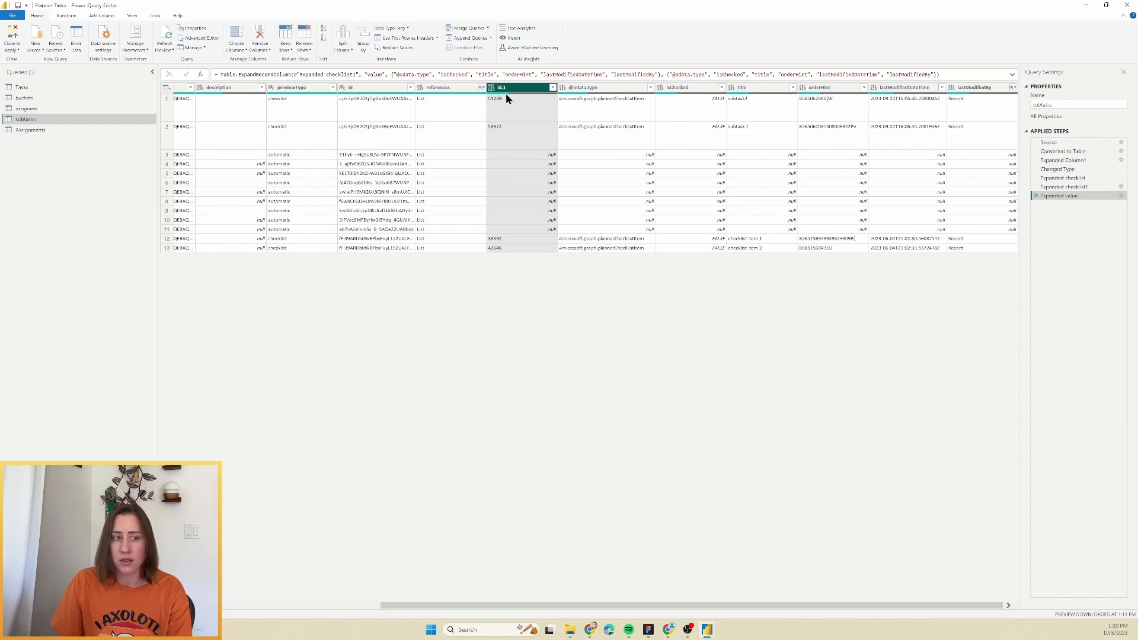
{"action": "left_click", "coordinate": [552, 88]}
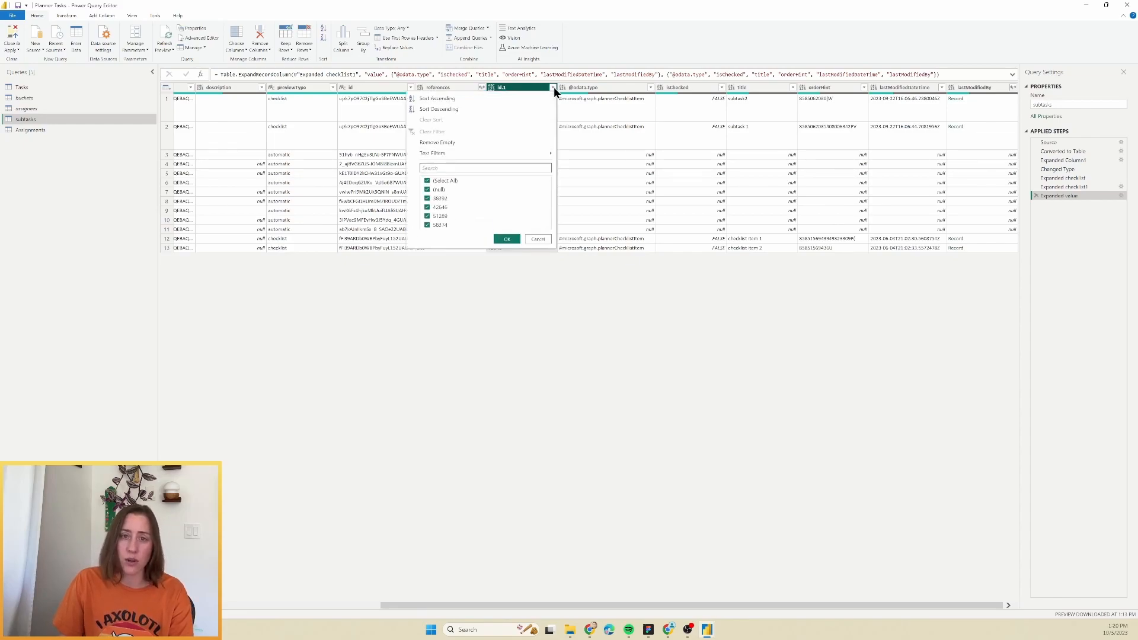
{"action": "left_click", "coordinate": [533, 145]}
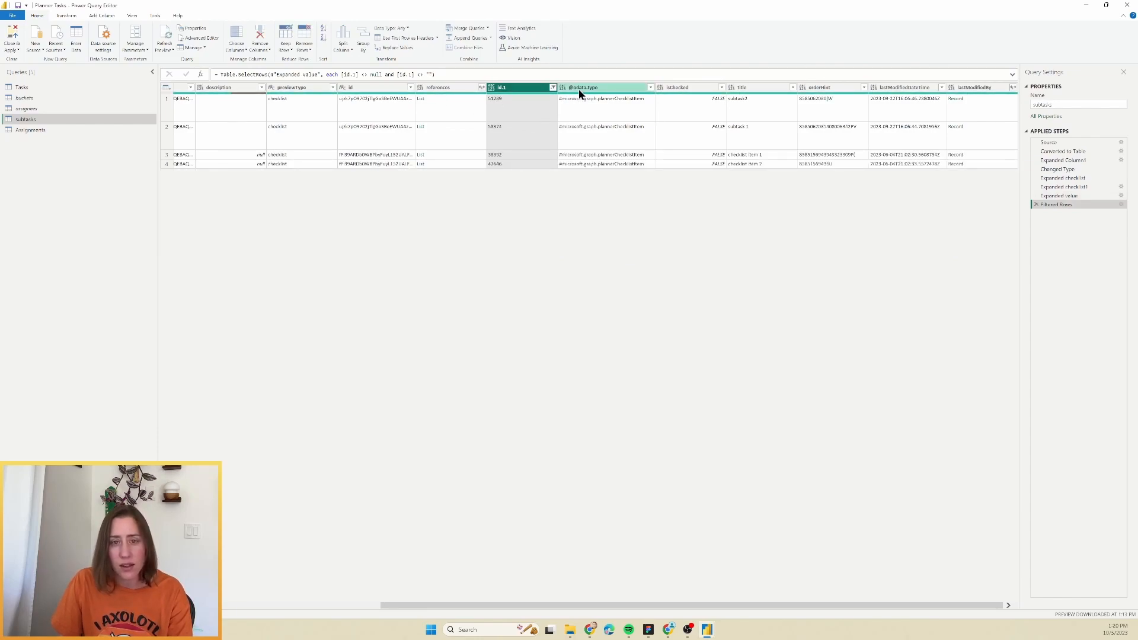
- Remove all subtasks columns except id, id.1, isChecked, title and lastModifiedDateTime
{"action": "left_click", "coordinate": [664, 87], "text": "ctrl"}
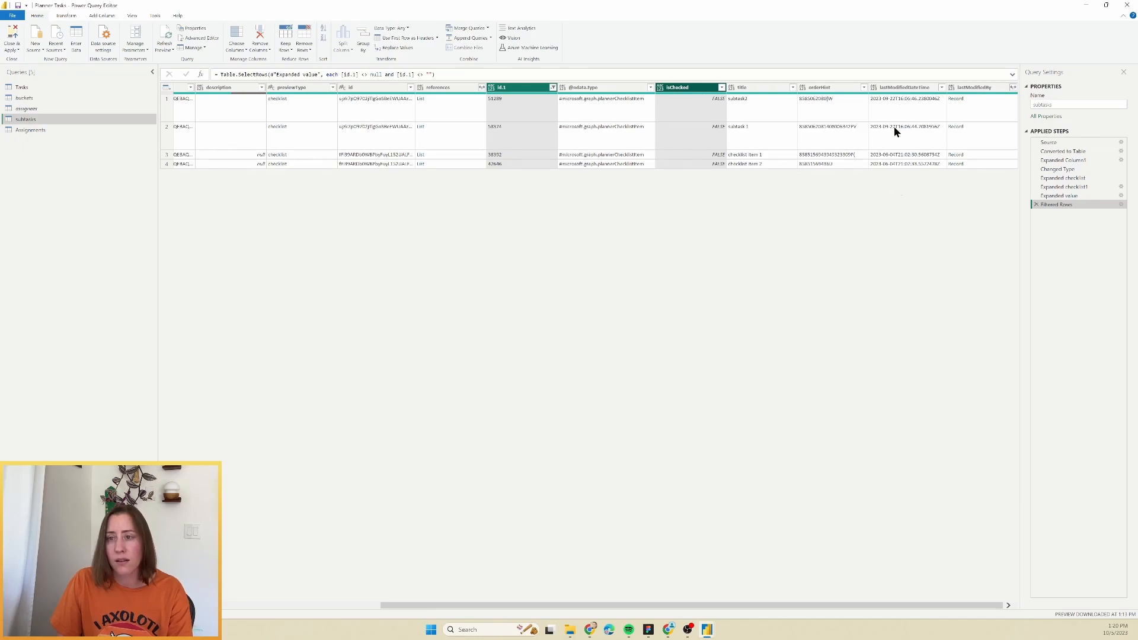
{"action": "left_click", "coordinate": [910, 89], "text": "ctrl"}
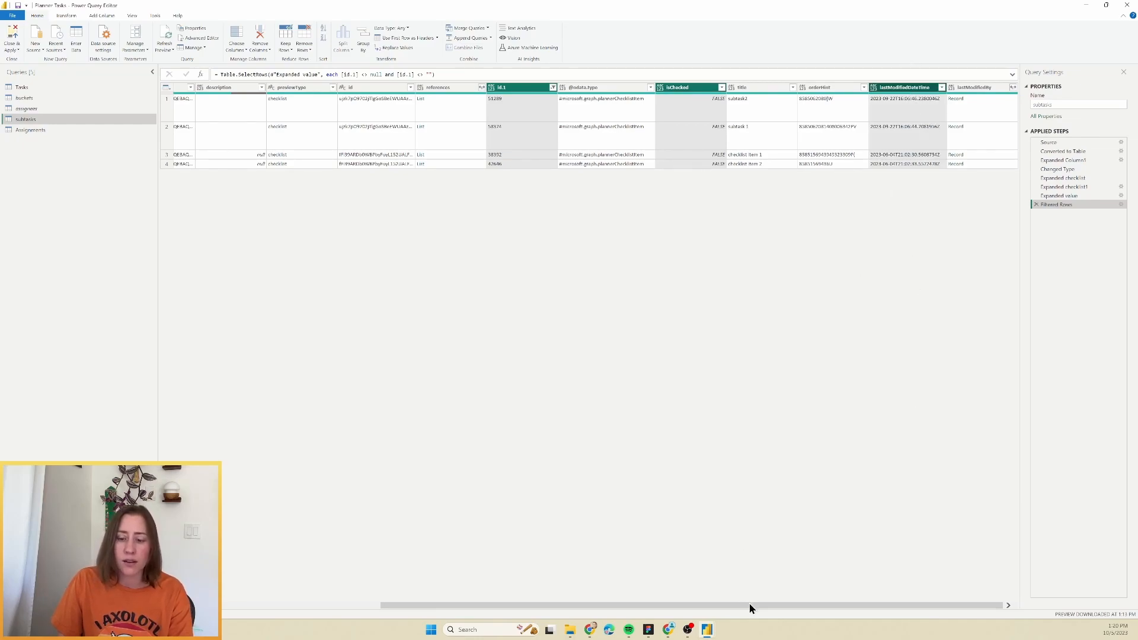
{"action": "left_click_drag", "start_coordinate": [749, 606], "coordinate": [485, 608]}
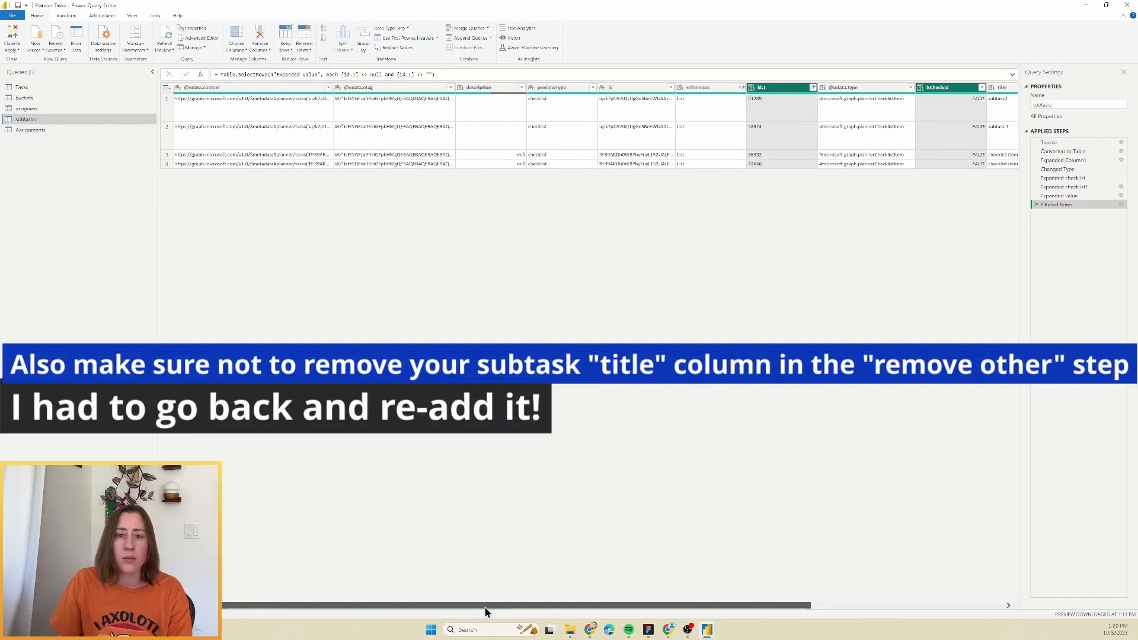
{"action": "left_click", "coordinate": [623, 87], "text": "ctrl"}
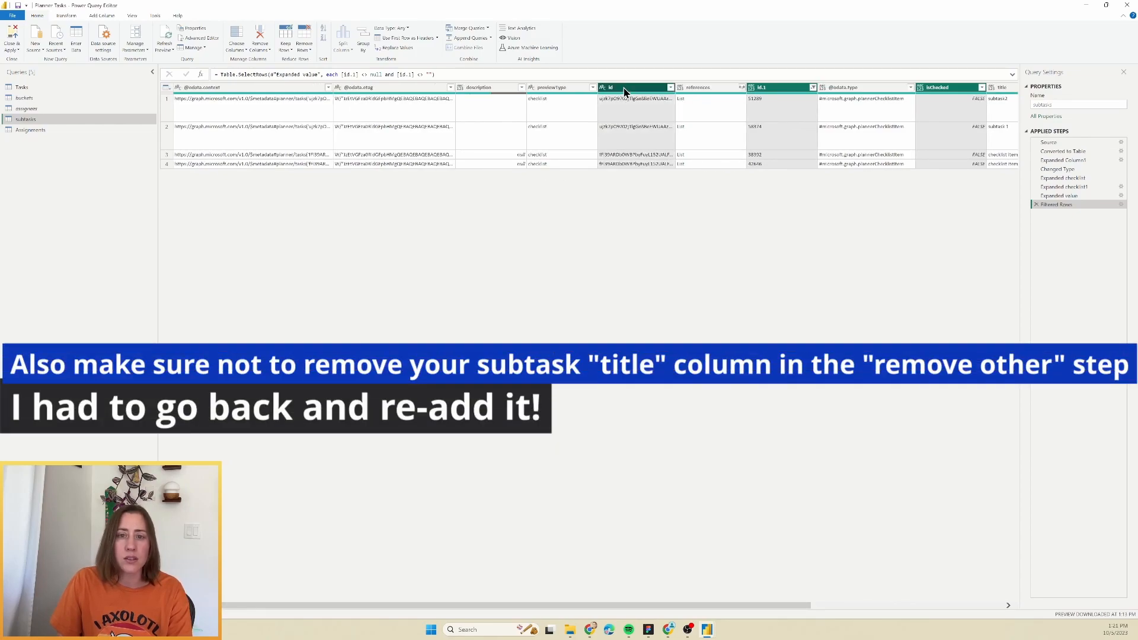
{"action": "right_click", "coordinate": [624, 89]}
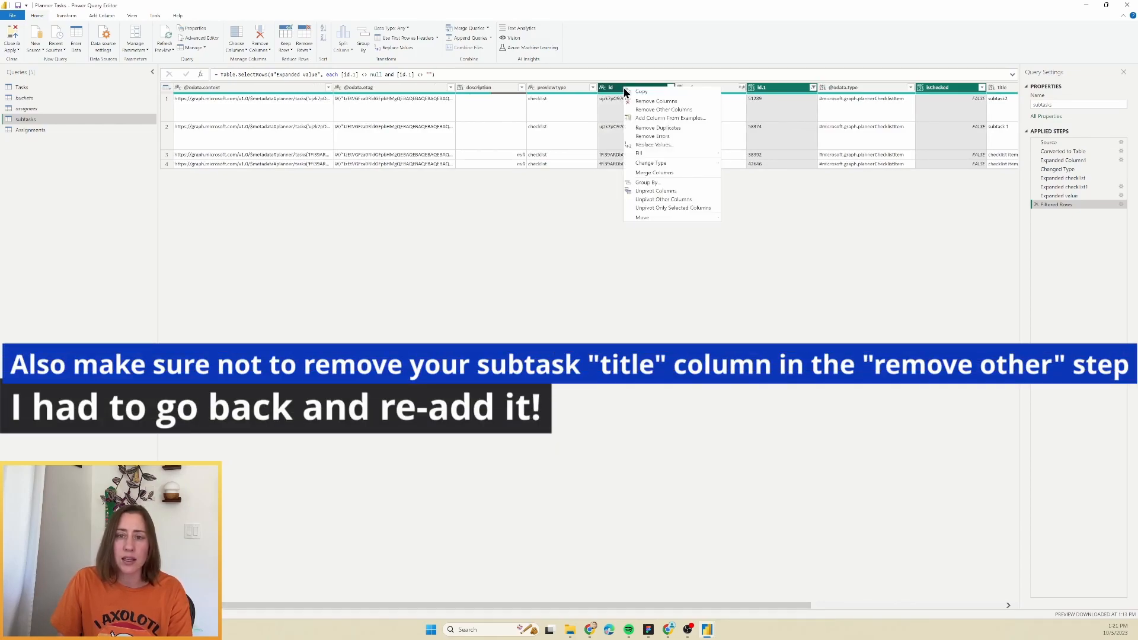
{"action": "left_click", "coordinate": [643, 111]}
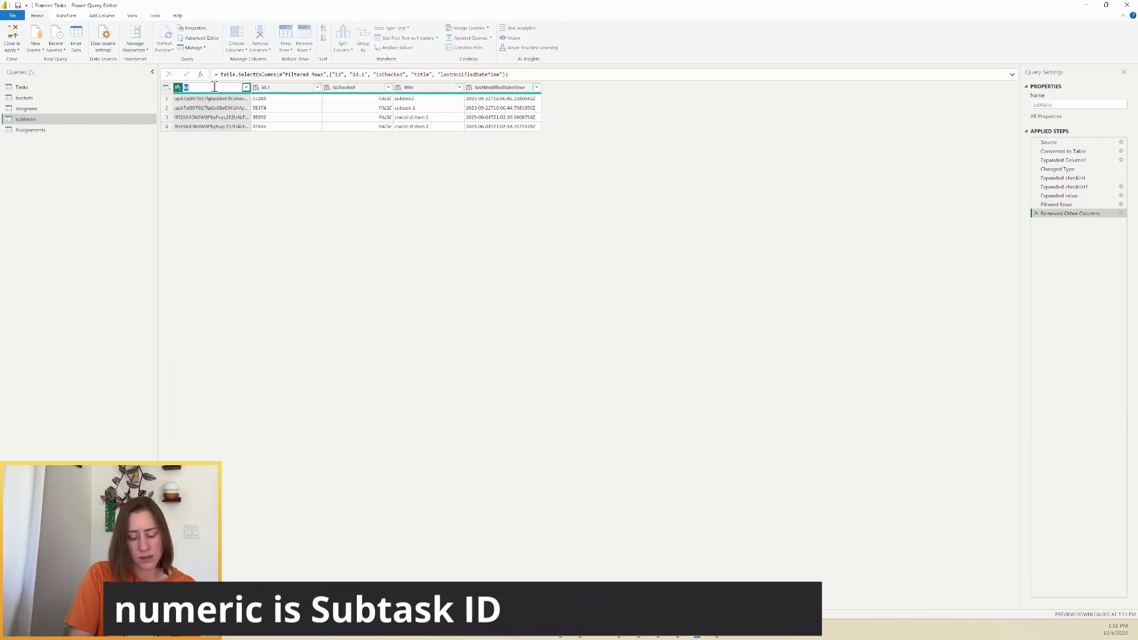
- Rename the id column to taskId and the id.1 column to subtaskId
{"action": "type", "text": "TaskId"}
{"action": "key", "text": "Return"}
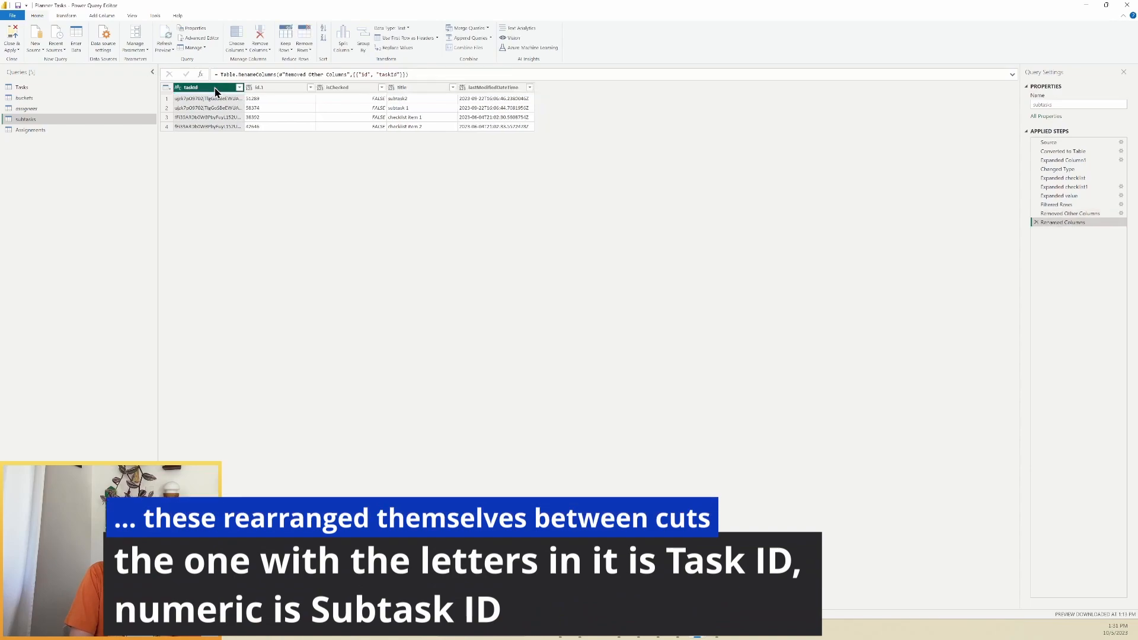
{"action": "double_click", "coordinate": [279, 88]}
{"action": "type", "text": "subtaskId"}
{"action": "key", "text": "Return"}
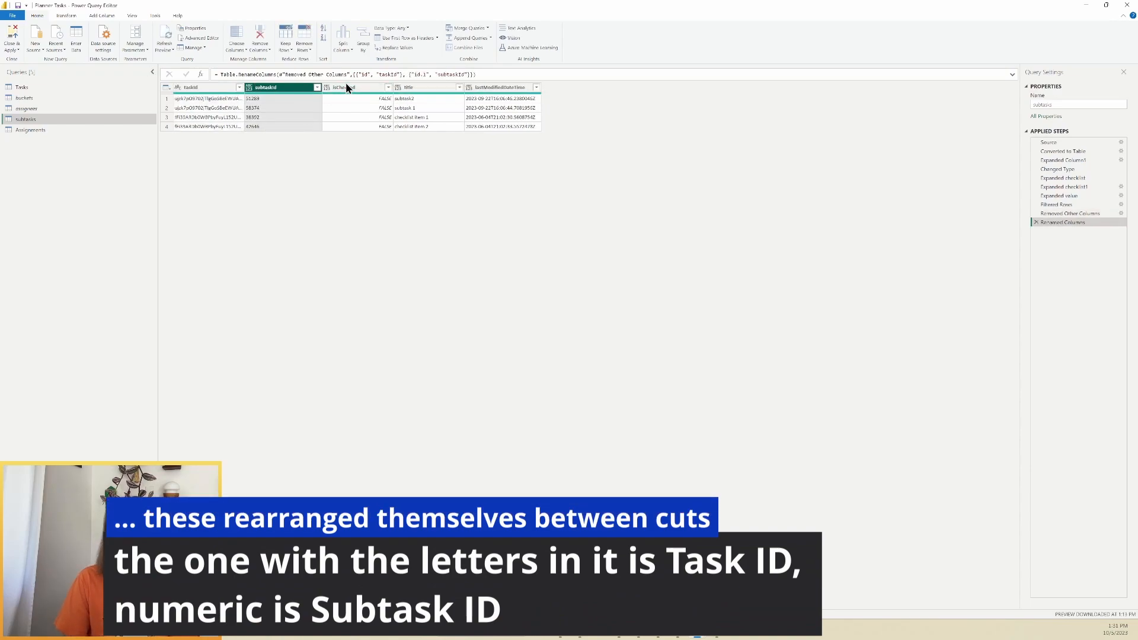
- Rename the isChecked column to Complete? and the title column to Subtask Name
{"action": "double_click", "coordinate": [347, 87]}
{"action": "type", "text": "Complete?"}
{"action": "key", "text": "Return"}
{"action": "double_click", "coordinate": [425, 87]}
{"action": "type", "text": "Subtask Name"}
{"action": "key", "text": "Return"}
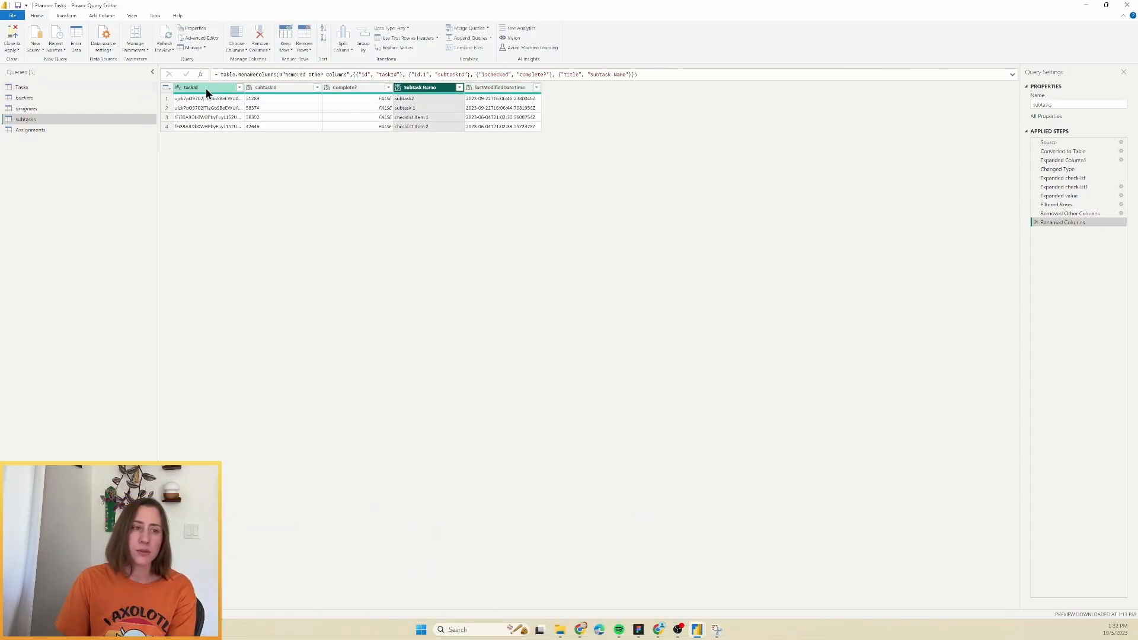
- Set the data types of subtaskId to Whole Number, Complete? to True/False and Subtask Name to Text
{"action": "left_click", "coordinate": [281, 87]}
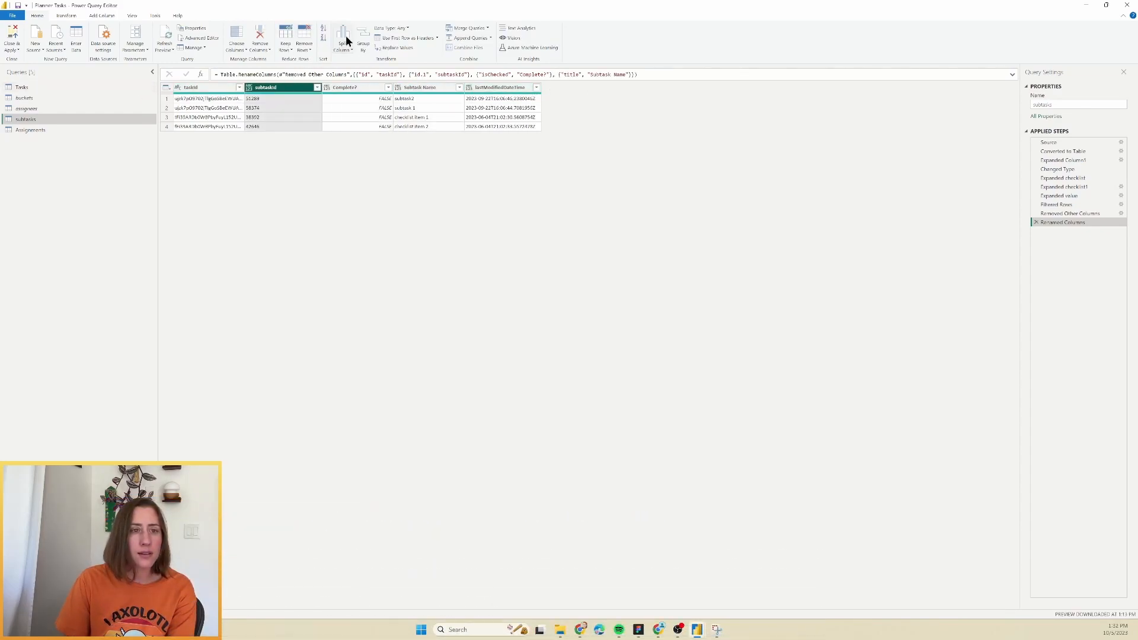
{"action": "left_click", "coordinate": [394, 28]}
{"action": "left_click", "coordinate": [409, 60]}
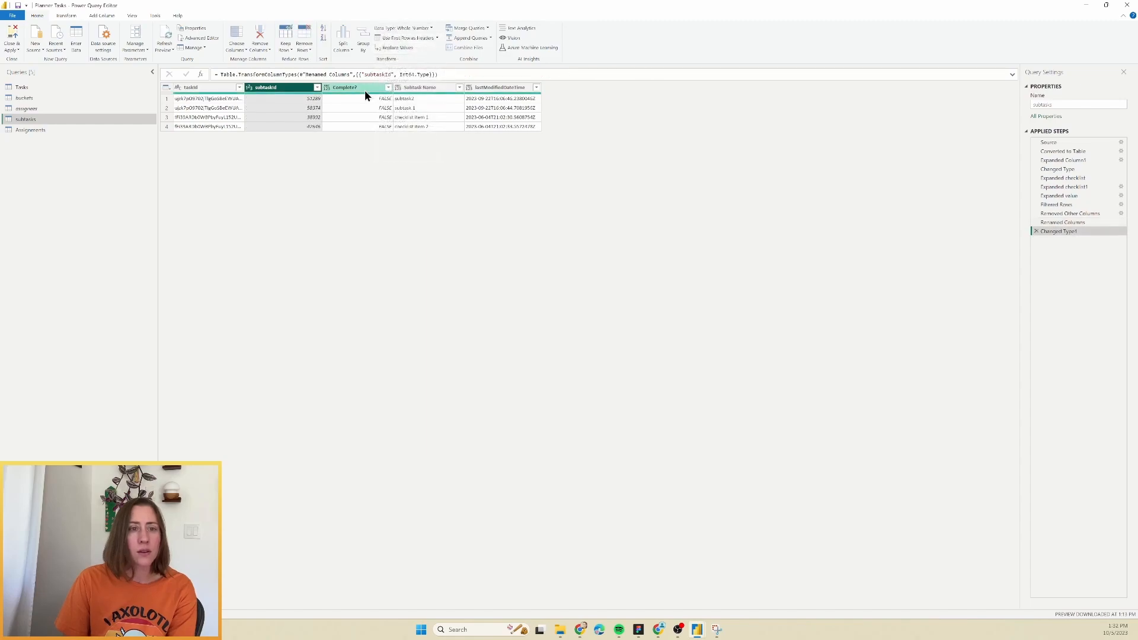
{"action": "left_click", "coordinate": [354, 88]}
{"action": "left_click", "coordinate": [406, 29]}
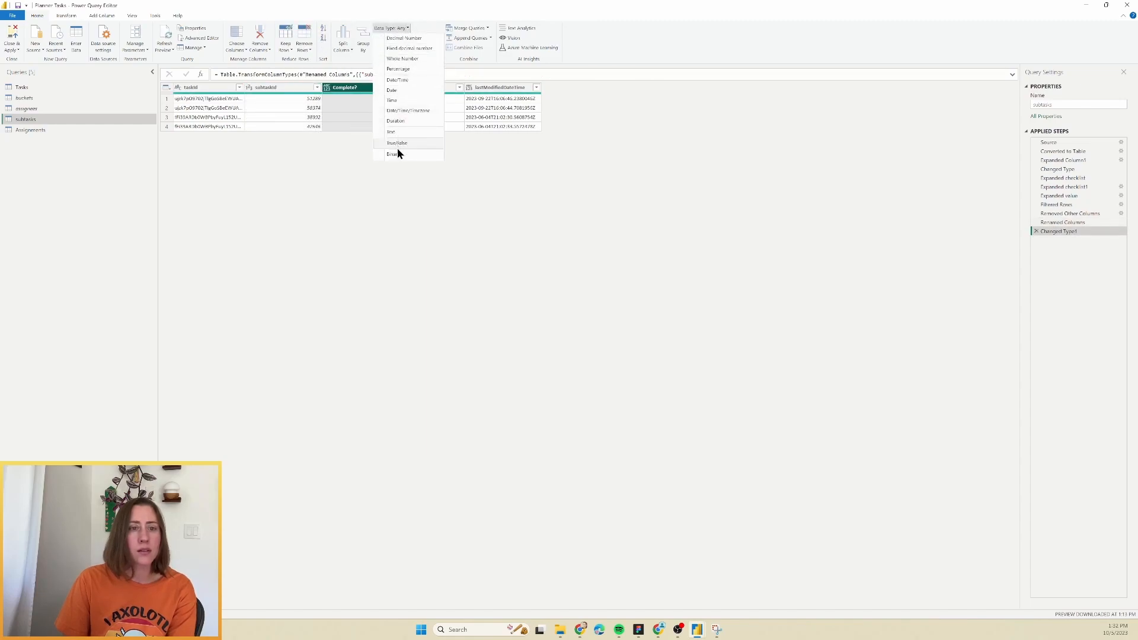
{"action": "left_click", "coordinate": [397, 147]}
{"action": "left_click", "coordinate": [425, 87]}
{"action": "left_click", "coordinate": [394, 29]}
{"action": "left_click", "coordinate": [411, 131]}
- Convert lastModifiedDateTime to Date/Time/Timezone, then to Date as a separate new conversion step
{"action": "left_click", "coordinate": [486, 90]}
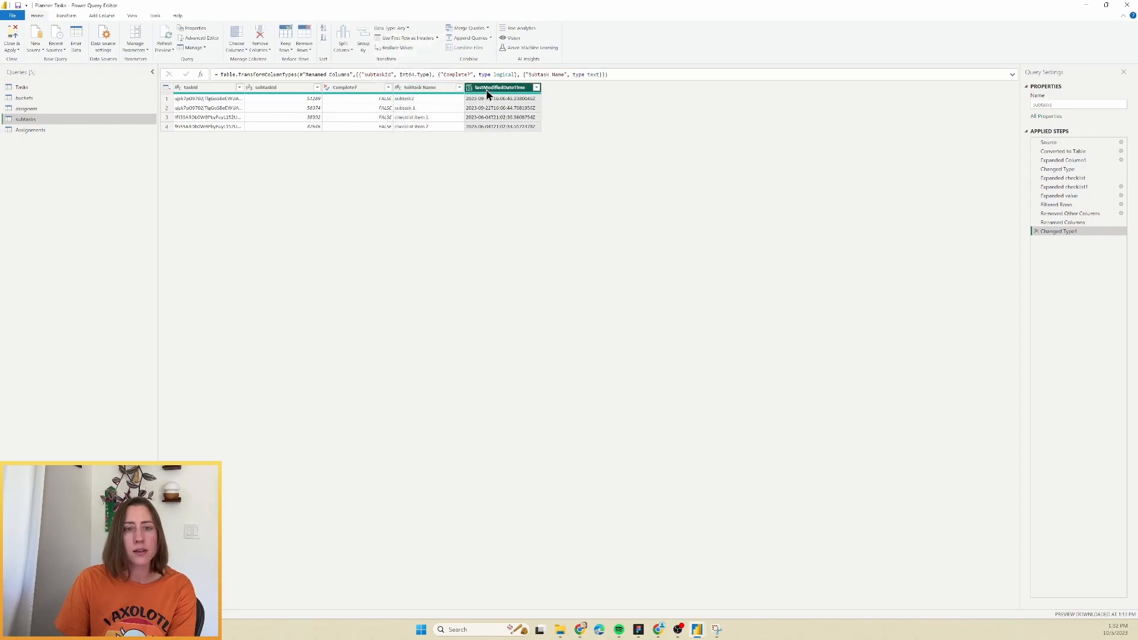
{"action": "left_click", "coordinate": [409, 28]}
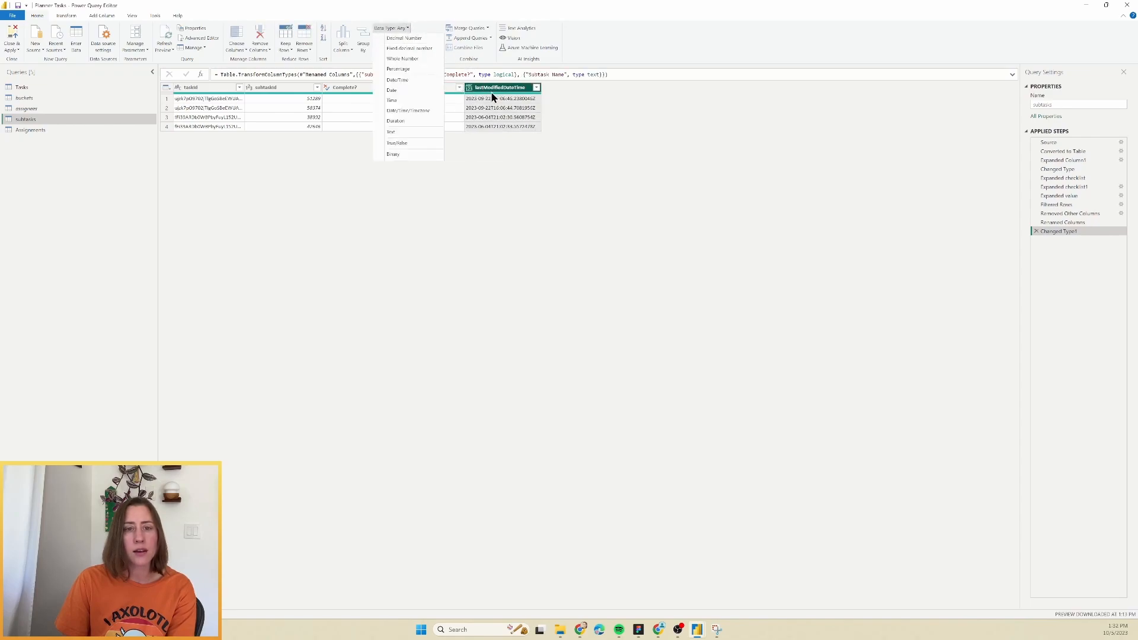
{"action": "left_click", "coordinate": [423, 112]}
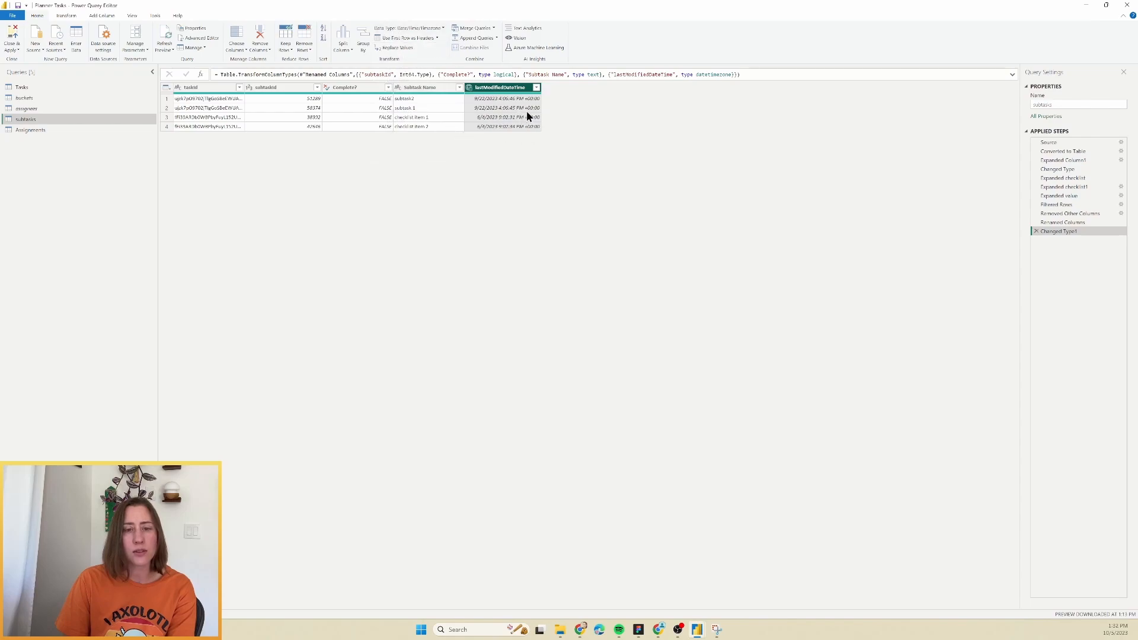
{"action": "left_click", "coordinate": [432, 30]}
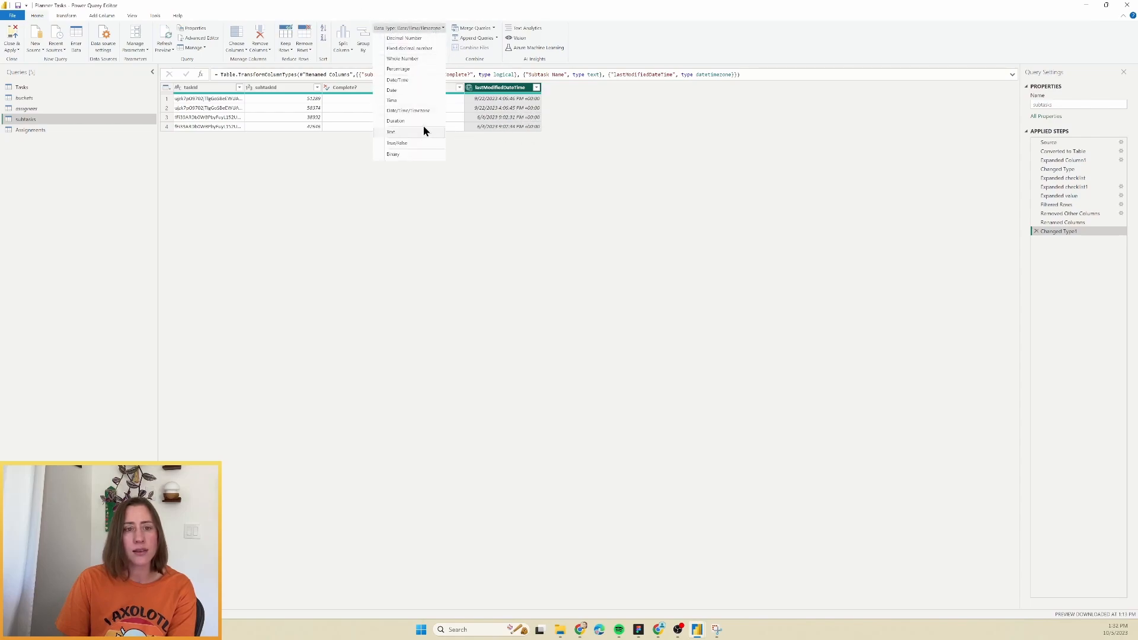
{"action": "left_click", "coordinate": [424, 90]}
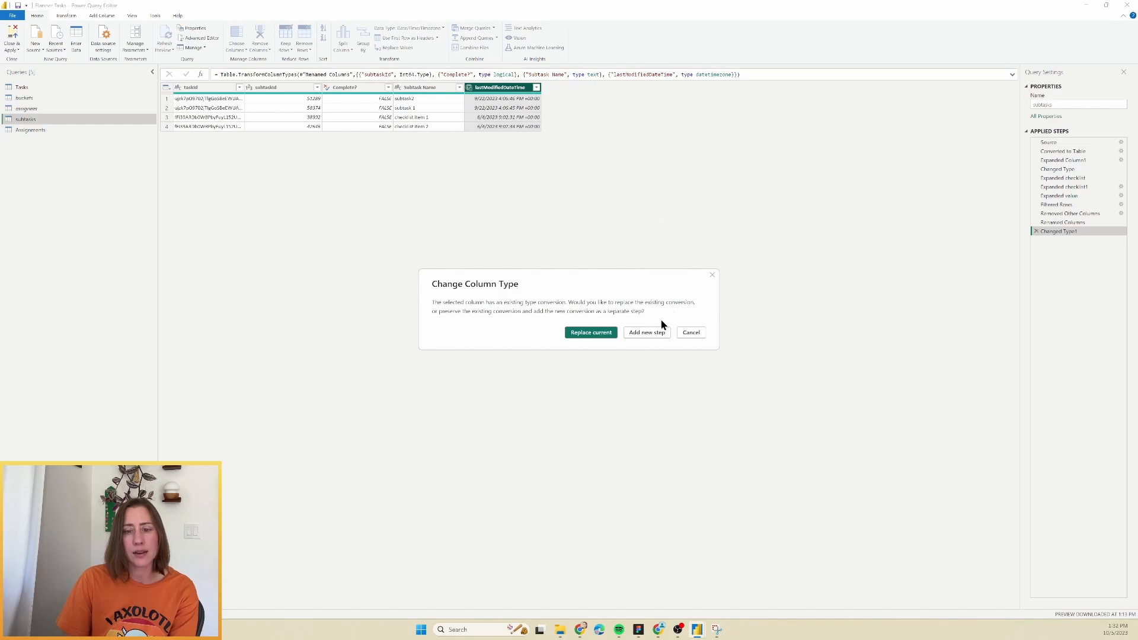
{"action": "left_click", "coordinate": [647, 333]}
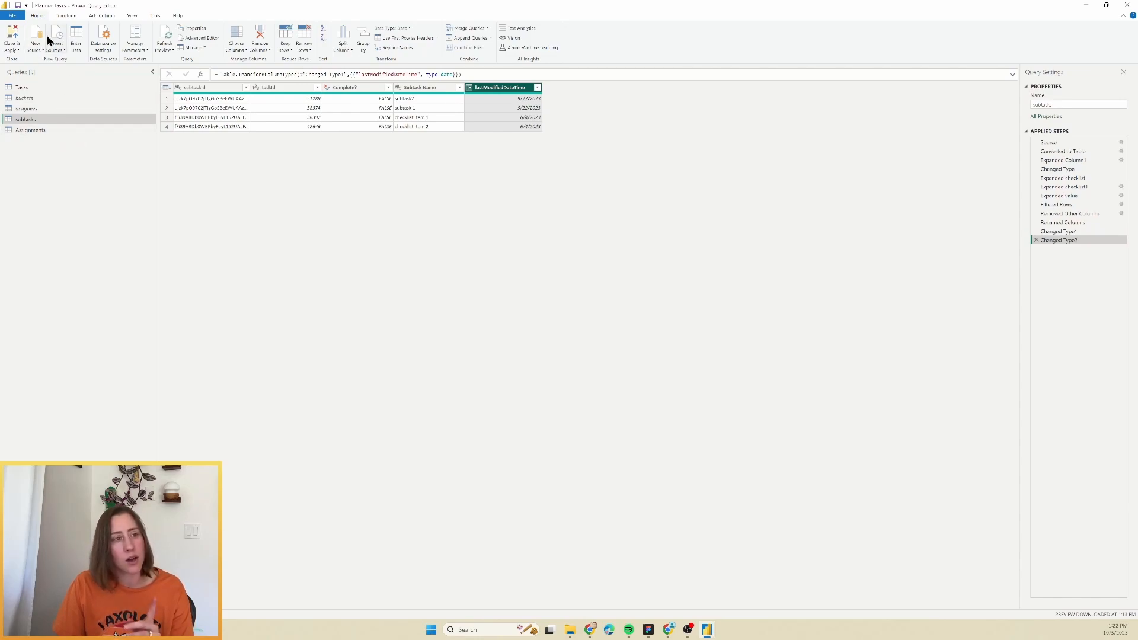
- Close and apply the query changes, then enlarge the Tasks table in the model view to show all its fields
{"action": "left_click", "coordinate": [13, 37]}
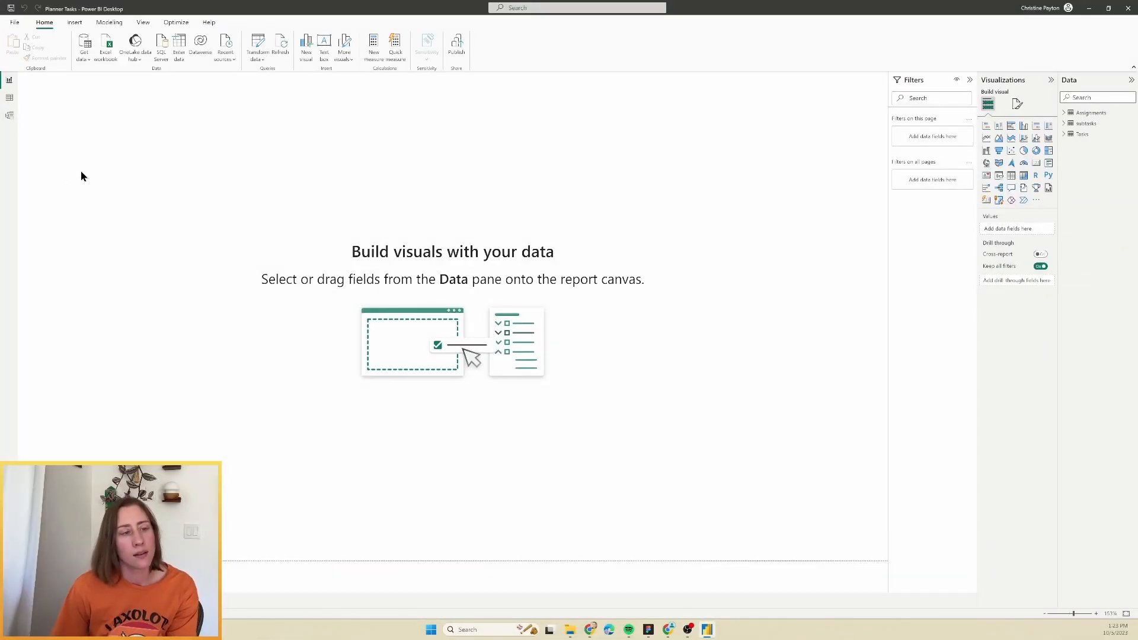
{"action": "left_click", "coordinate": [10, 116]}
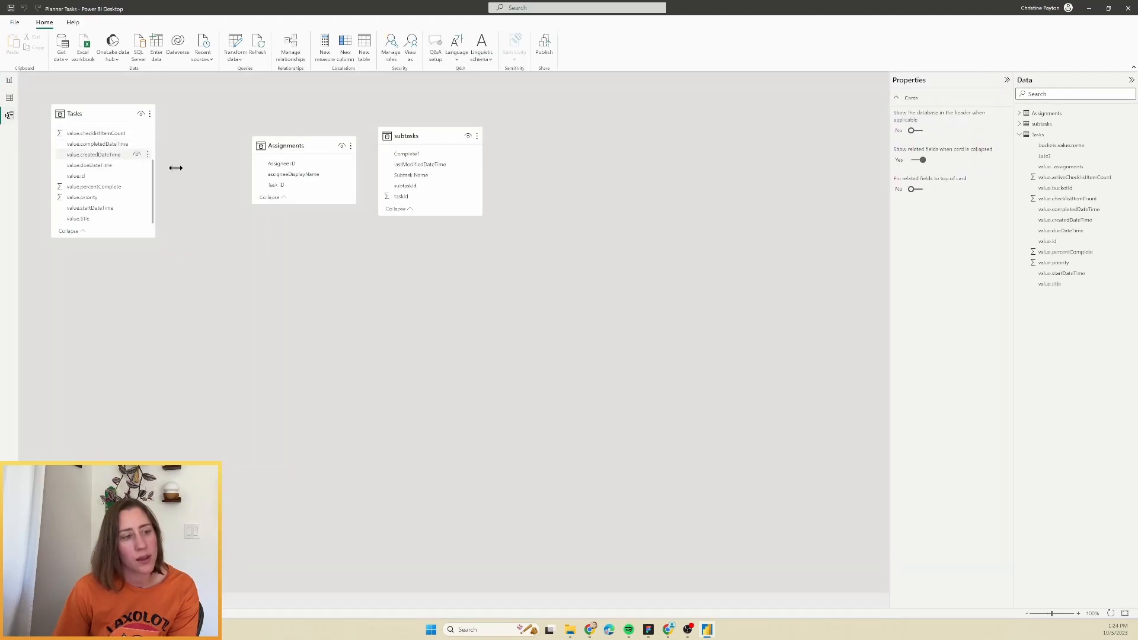
{"action": "left_click_drag", "start_coordinate": [155, 237], "coordinate": [228, 308]}
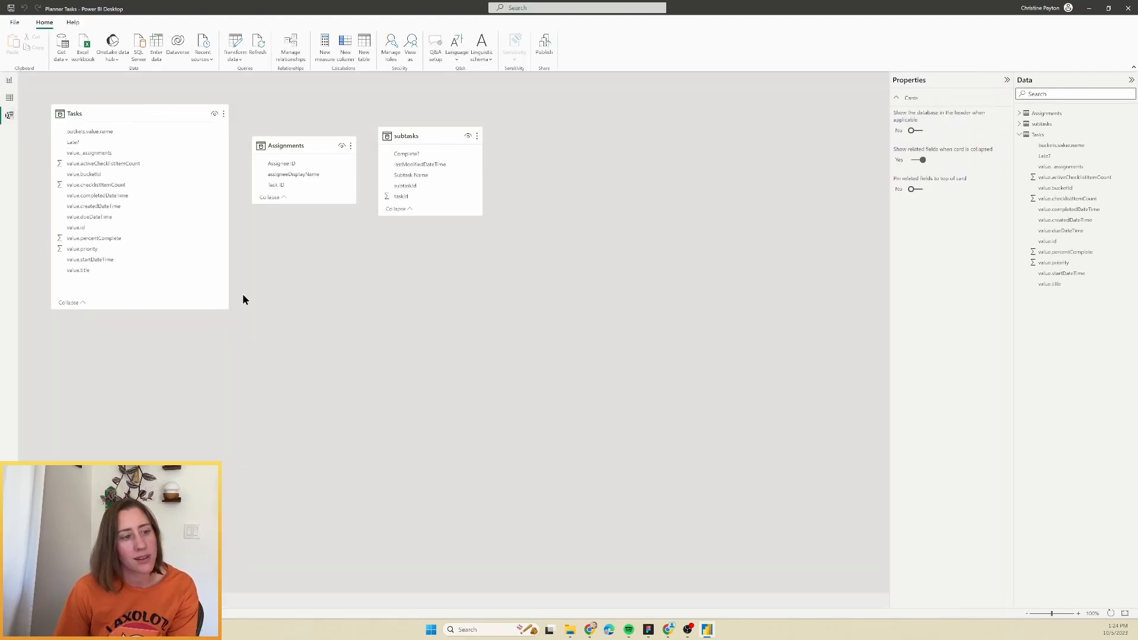
- Relate Task ID in Assignments to value.id in Tasks and move the Assignments table lower in the diagram
{"action": "left_click", "coordinate": [277, 184]}
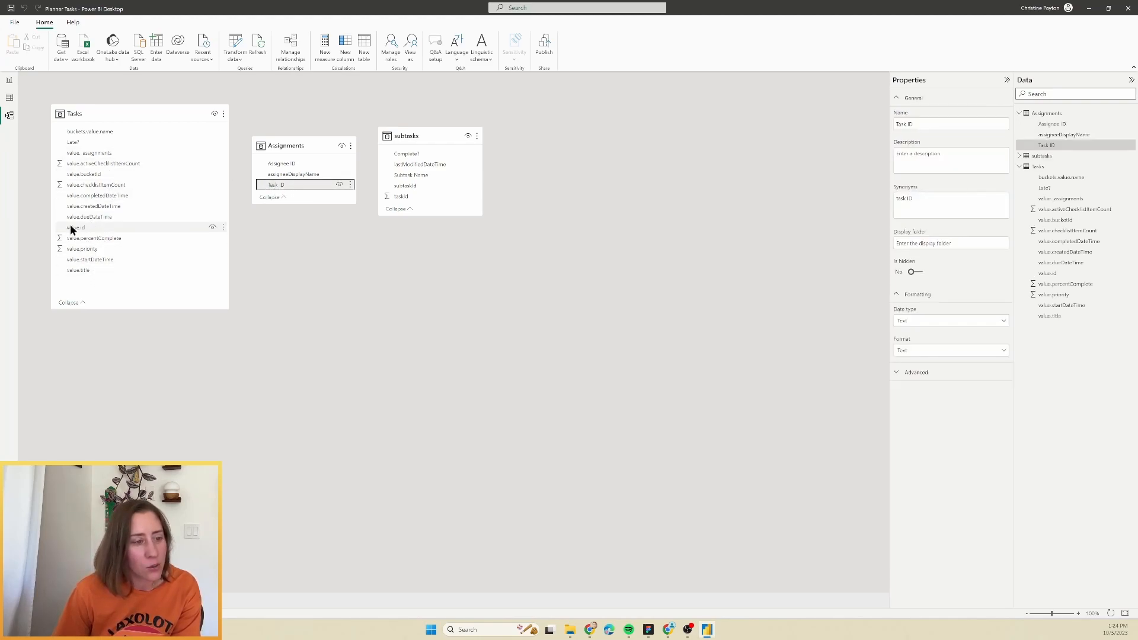
{"action": "left_click_drag", "start_coordinate": [271, 185], "coordinate": [124, 233]}
{"action": "left_click_drag", "start_coordinate": [282, 149], "coordinate": [312, 248]}
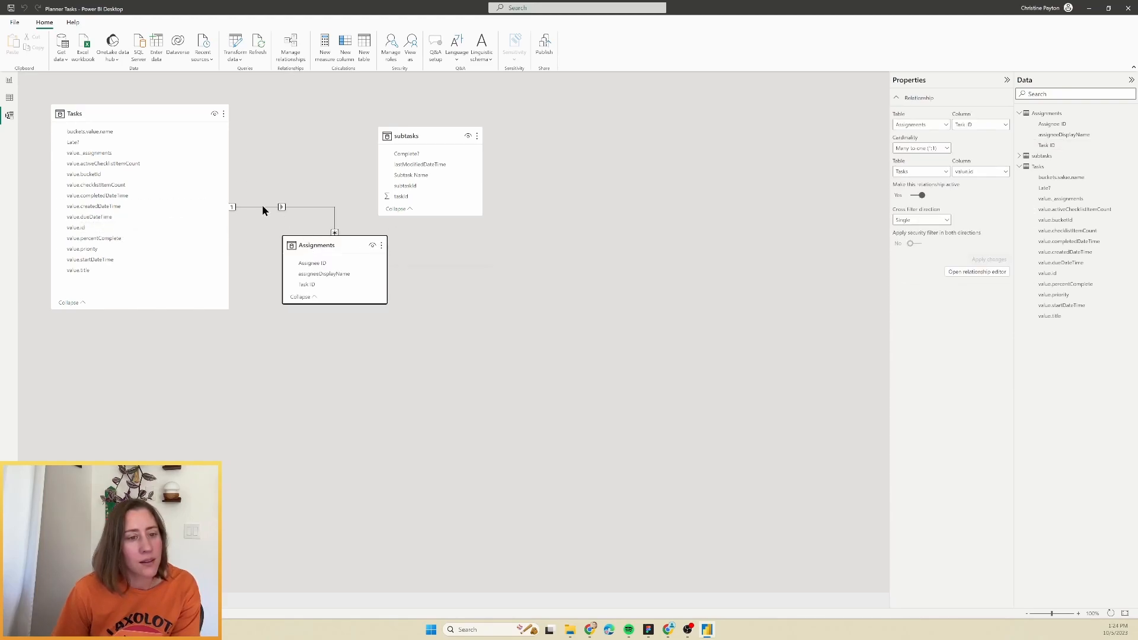
- Set the cross-filter direction of the Assignments–Tasks relationship to Both
{"action": "double_click", "coordinate": [284, 208]}
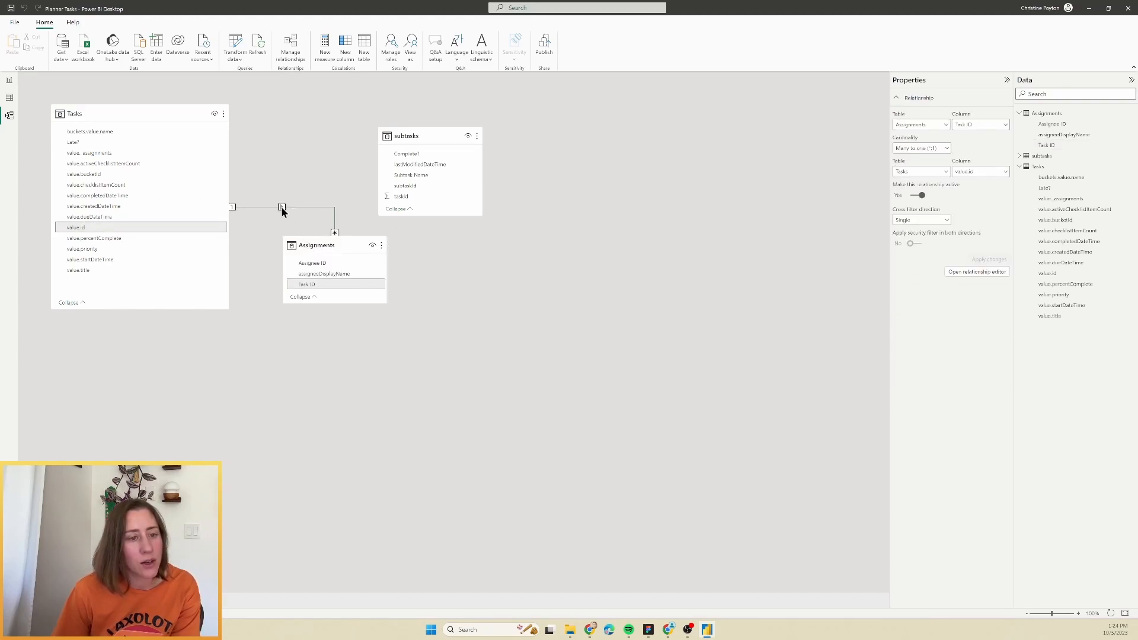
{"action": "left_click", "coordinate": [644, 381]}
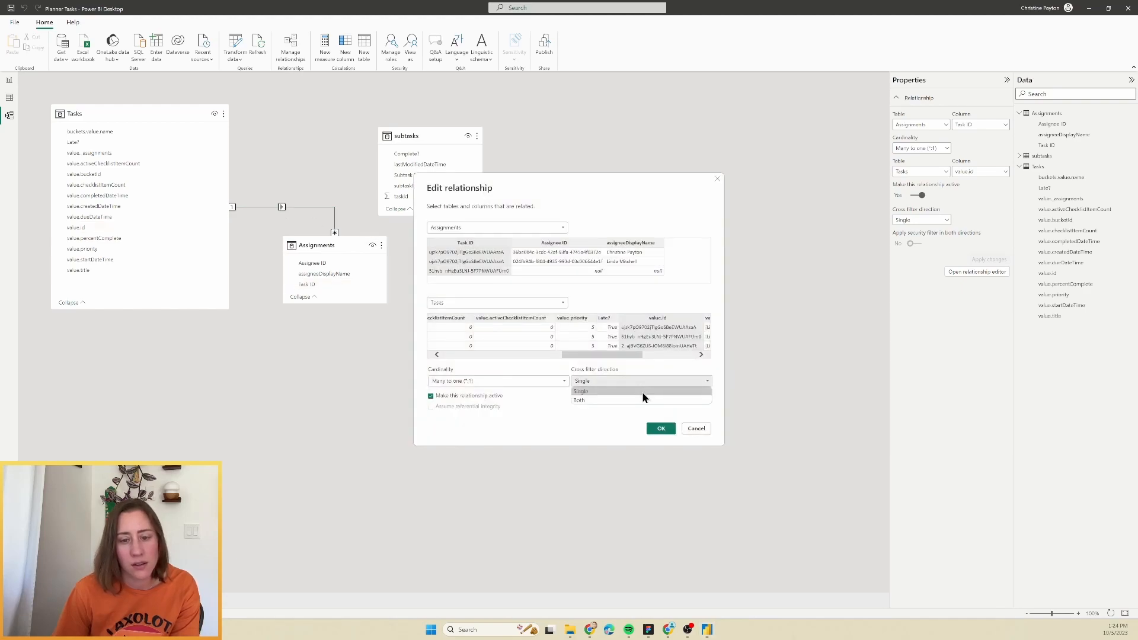
{"action": "left_click", "coordinate": [645, 401]}
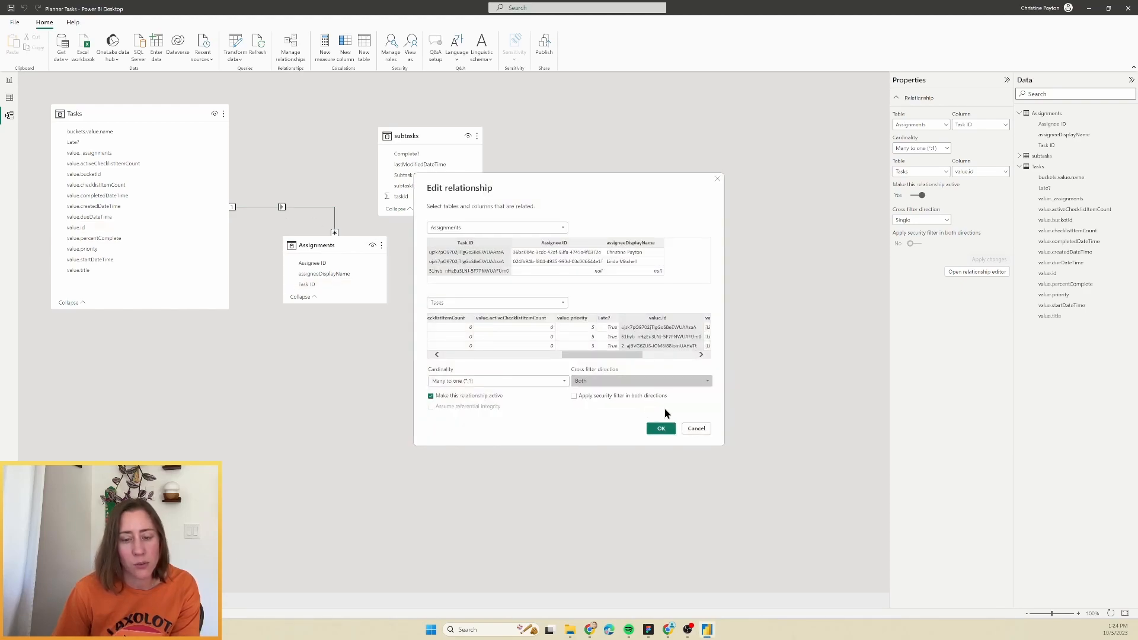
{"action": "left_click", "coordinate": [661, 428]}
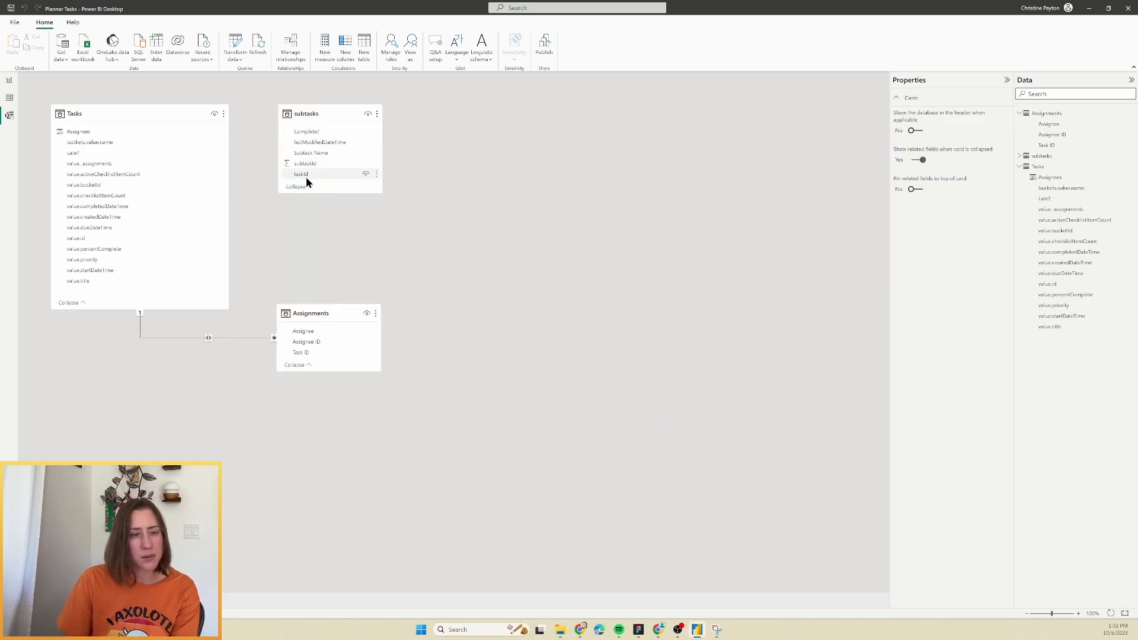
- Relate taskId in the subtasks table to value.id in the Tasks table
{"action": "left_click", "coordinate": [312, 175]}
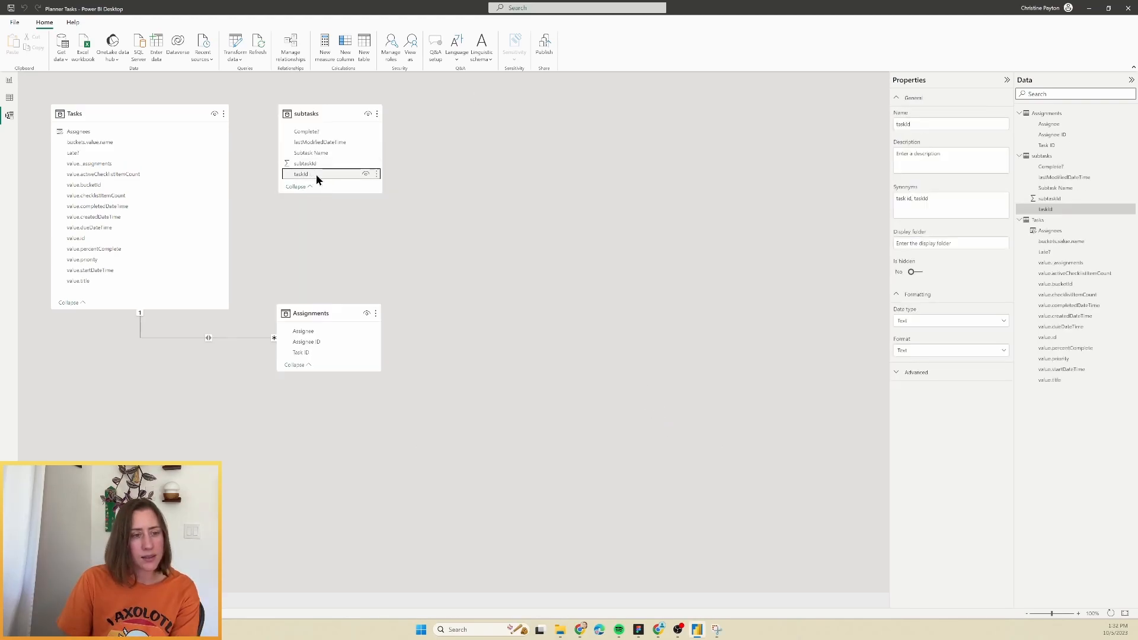
{"action": "left_click_drag", "start_coordinate": [310, 174], "coordinate": [118, 240]}
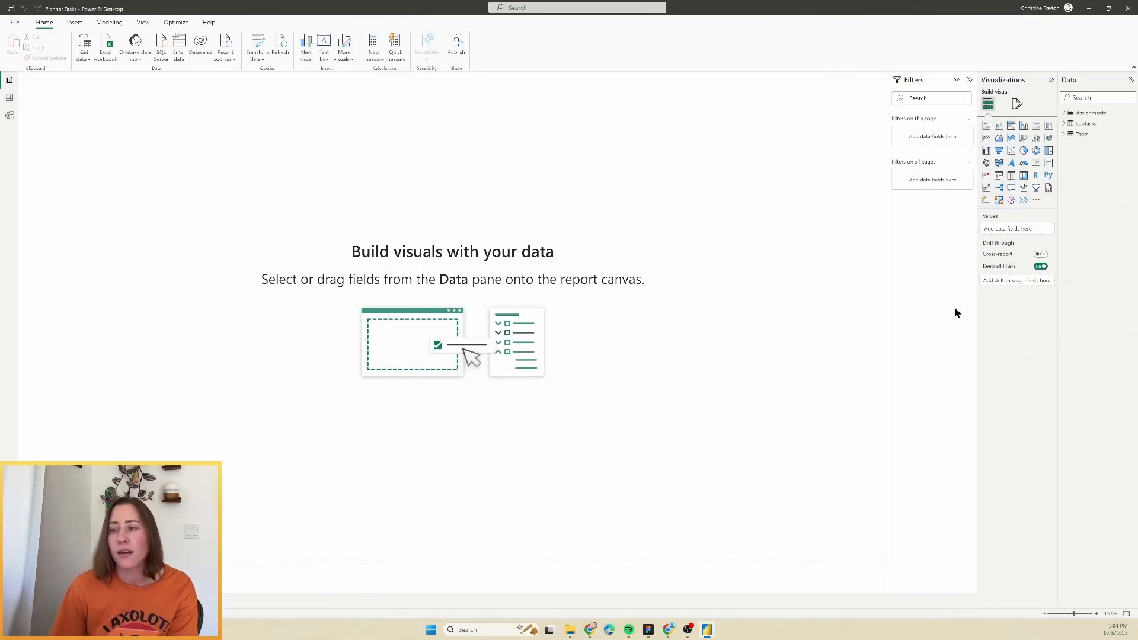
- Add a table visual to the report page, move it toward the middle and enlarge it
{"action": "left_click", "coordinate": [1012, 175]}
{"action": "left_click_drag", "start_coordinate": [140, 121], "coordinate": [314, 172]}
{"action": "left_click_drag", "start_coordinate": [412, 332], "coordinate": [630, 410]}
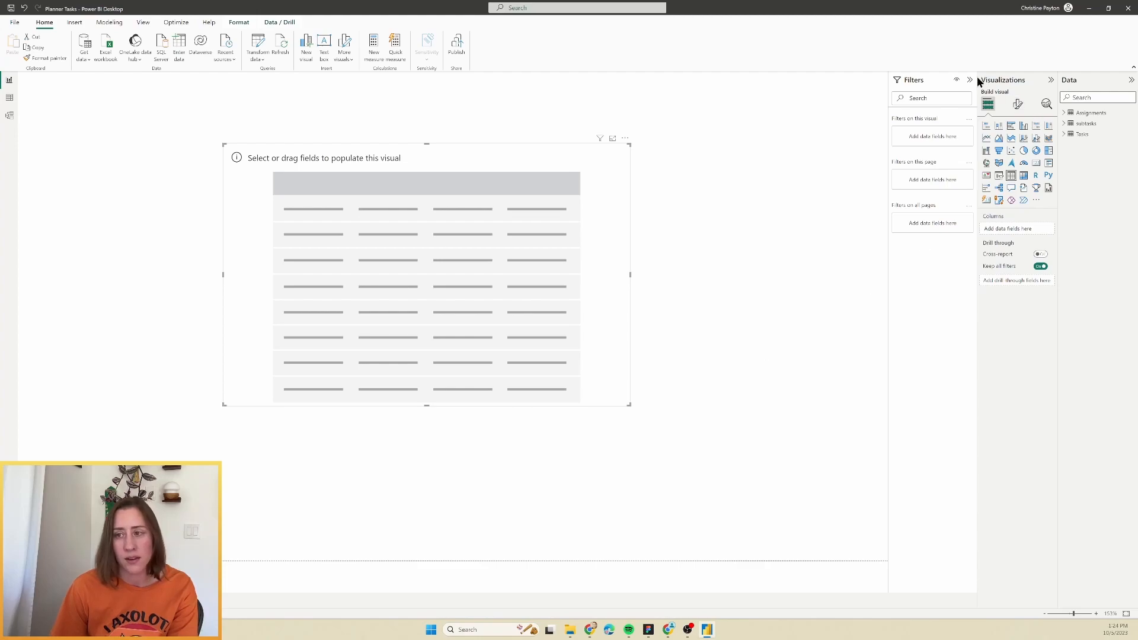
- Rename the Assignments field assigneeDisplayName to Assignee and add it as a page-level filter
{"action": "left_click", "coordinate": [1064, 114]}
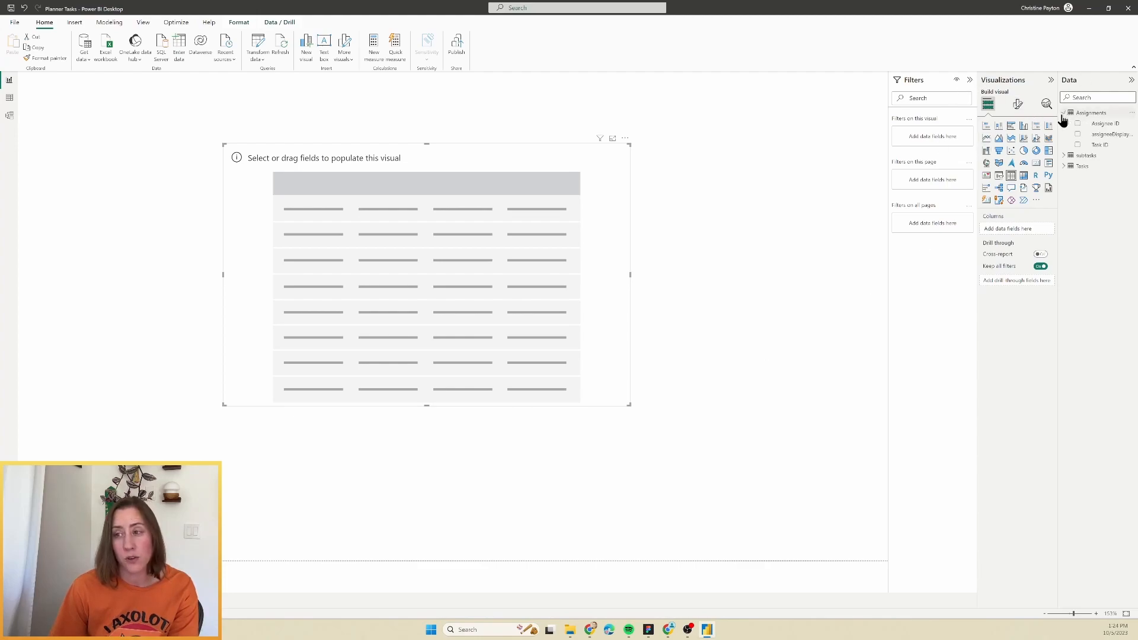
{"action": "double_click", "coordinate": [1111, 134]}
{"action": "type", "text": "Assignee"}
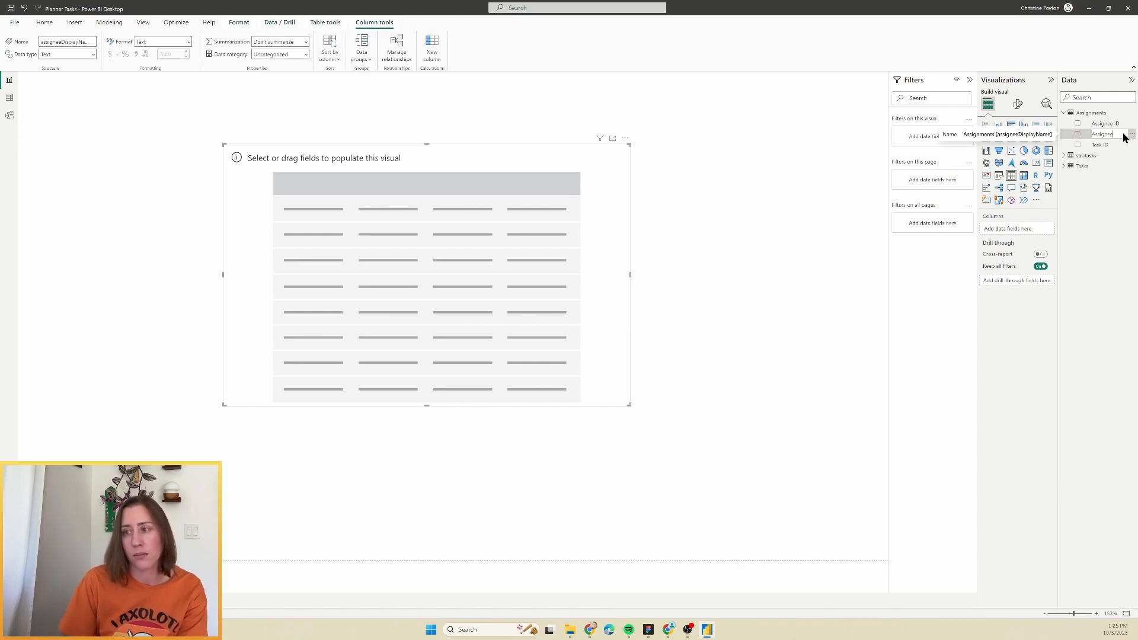
{"action": "key", "text": "Return"}
{"action": "left_click_drag", "start_coordinate": [1110, 123], "coordinate": [933, 181]}
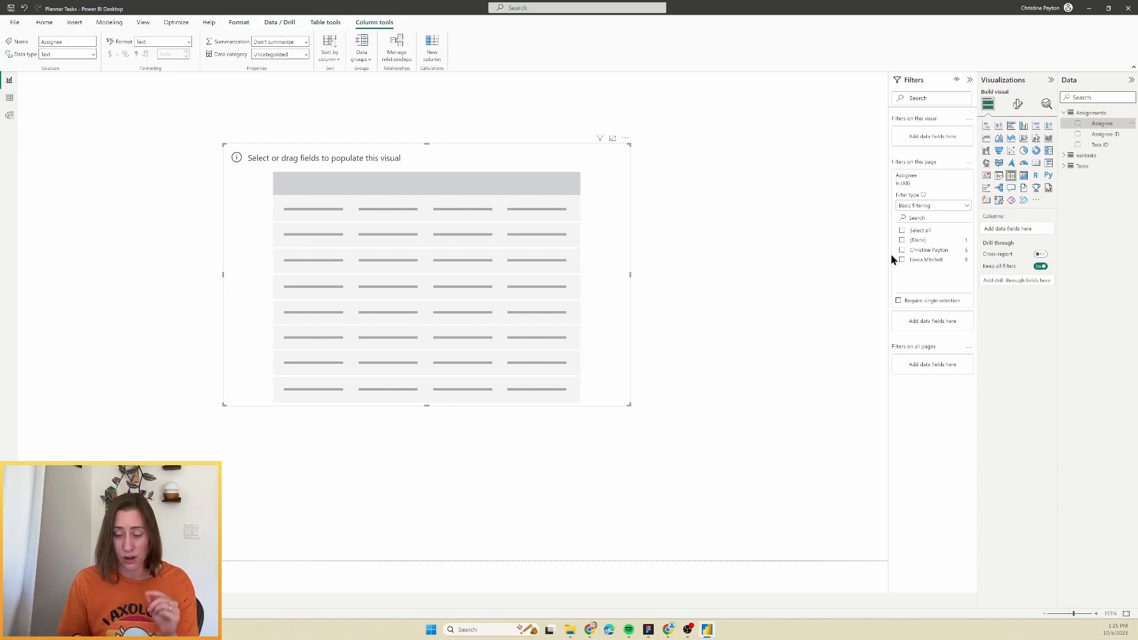
- Fill the table visual with Tasks fields value.title, value.startDateTime, value.dueDateTime, value.completedDateTime and buckets.value.name, enlarging and moving it to fit
{"action": "left_click", "coordinate": [1064, 166]}
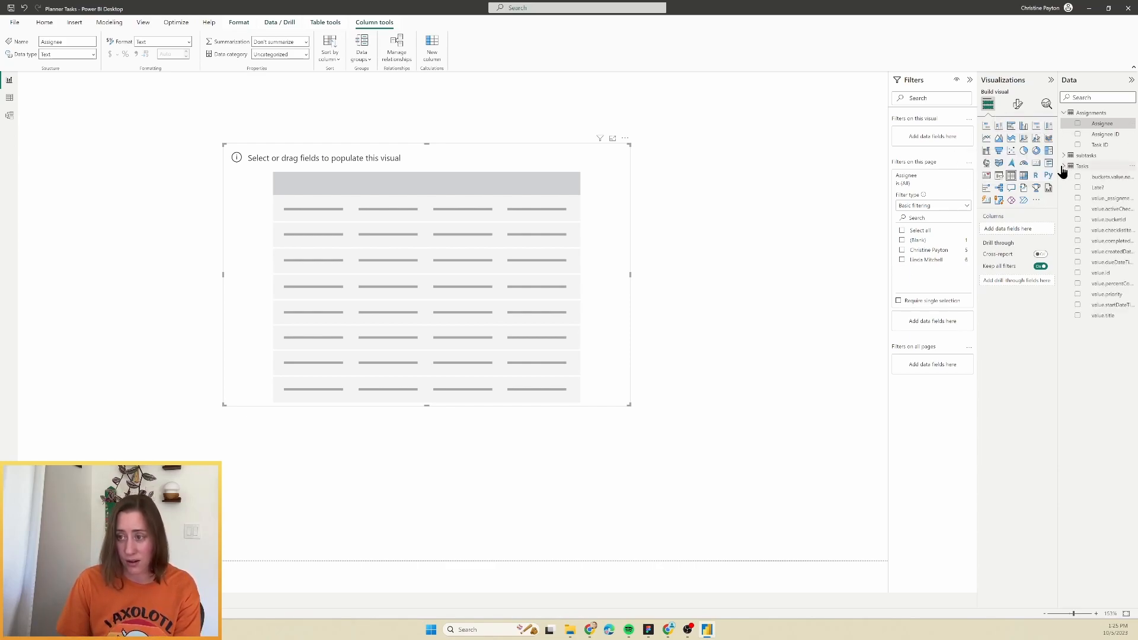
{"action": "left_click_drag", "start_coordinate": [1058, 188], "coordinate": [1003, 225]}
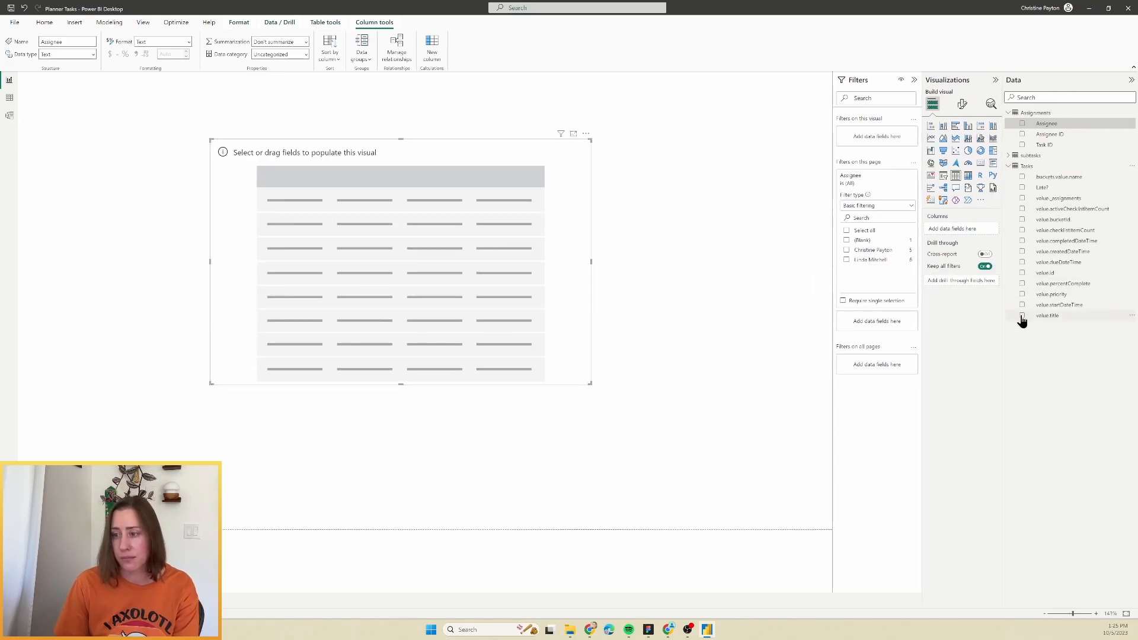
{"action": "left_click", "coordinate": [1022, 315]}
{"action": "left_click", "coordinate": [1022, 304]}
{"action": "left_click", "coordinate": [1022, 262]}
{"action": "left_click", "coordinate": [1022, 241]}
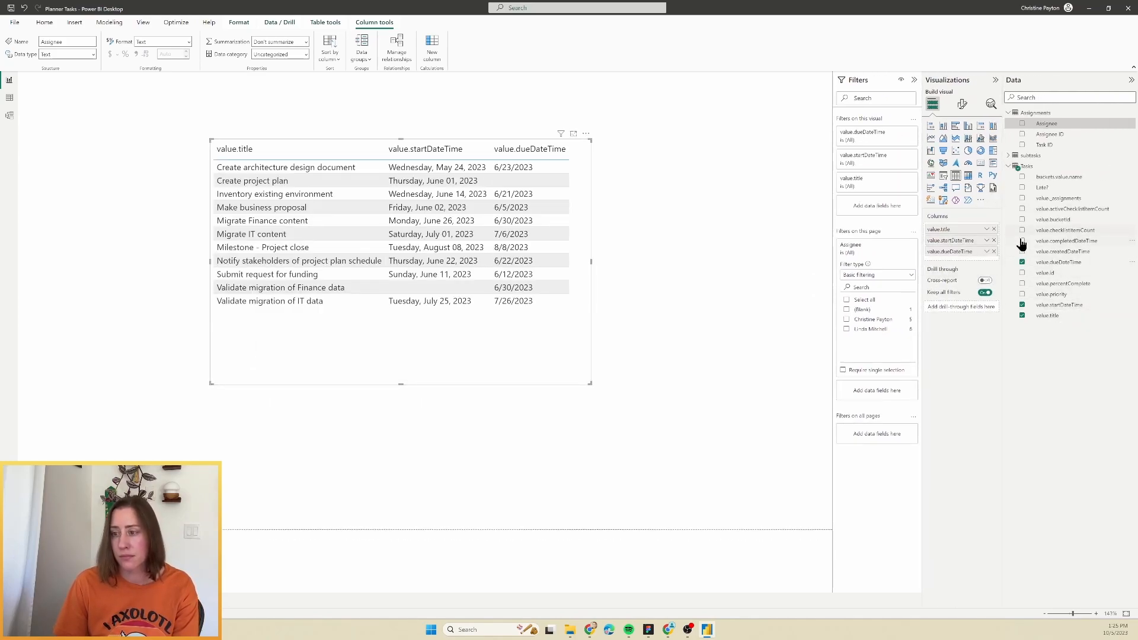
{"action": "left_click", "coordinate": [1022, 176]}
{"action": "left_click_drag", "start_coordinate": [590, 384], "coordinate": [831, 467]}
{"action": "left_click_drag", "start_coordinate": [747, 423], "coordinate": [628, 406]}
- Rename the table visual's start date, due date, completed date and bucket name columns as Start, Due, Completed and Bucket
{"action": "double_click", "coordinate": [958, 240]}
{"action": "type", "text": "Start"}
{"action": "key", "text": "Return"}
{"action": "double_click", "coordinate": [955, 251]}
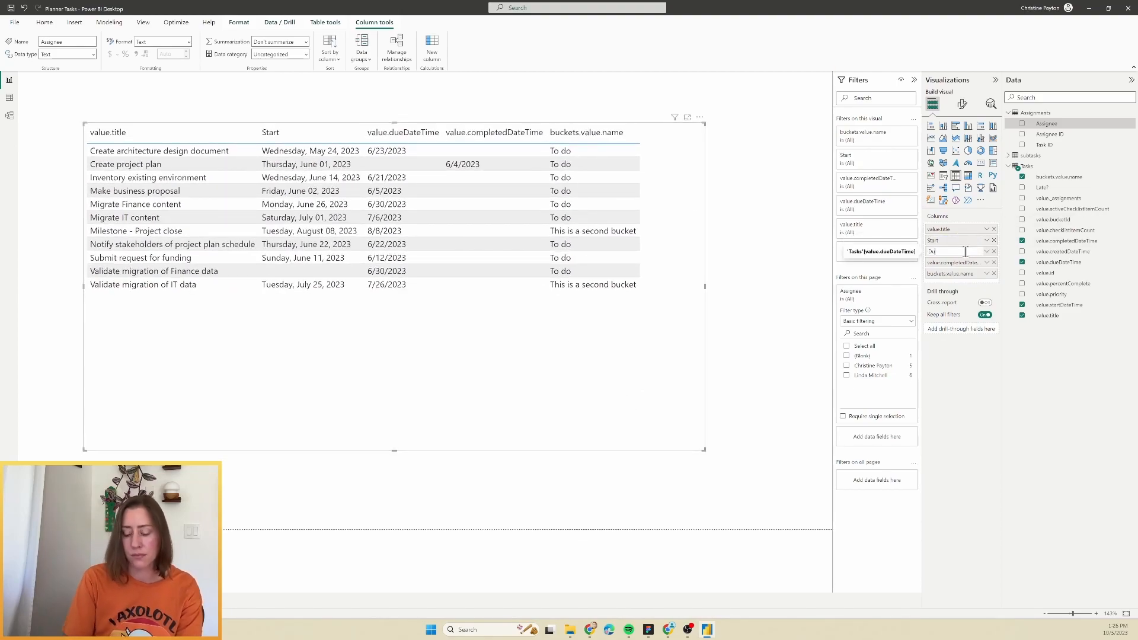
{"action": "type", "text": "Due"}
{"action": "key", "text": "Return"}
{"action": "double_click", "coordinate": [954, 262]}
{"action": "type", "text": "Completed"}
{"action": "key", "text": "Return"}
{"action": "double_click", "coordinate": [948, 273]}
{"action": "type", "text": "Bucket"}
{"action": "key", "text": "Return"}
- Add value.percentComplete before Bucket in the table visual as Percent Complete, and rename the value.title column Title
{"action": "left_click_drag", "start_coordinate": [1064, 284], "coordinate": [965, 279]}
{"action": "double_click", "coordinate": [954, 273]}
{"action": "type", "text": "Percent Complete"}
{"action": "key", "text": "Return"}
{"action": "double_click", "coordinate": [954, 229]}
{"action": "type", "text": "Title"}
{"action": "key", "text": "Return"}
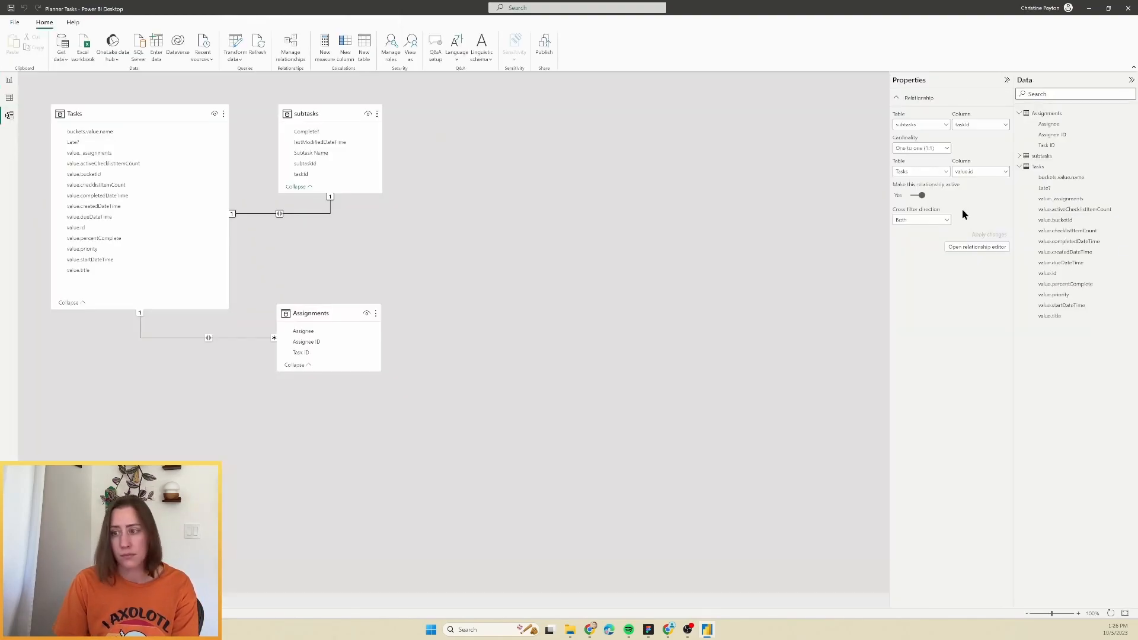
- In the model, format value.createdDateTime, value.dueDateTime, value.completedDateTime and value.startDateTime together as numeric month/day/year dates, and return to the report page
{"action": "left_click", "coordinate": [1084, 254]}
{"action": "left_click", "coordinate": [1083, 263], "text": "ctrl"}
{"action": "left_click", "coordinate": [1081, 242], "text": "ctrl"}
{"action": "left_click", "coordinate": [1074, 306], "text": "ctrl"}
{"action": "left_click", "coordinate": [960, 291]}
{"action": "left_click", "coordinate": [955, 336]}
{"action": "left_click", "coordinate": [948, 323]}
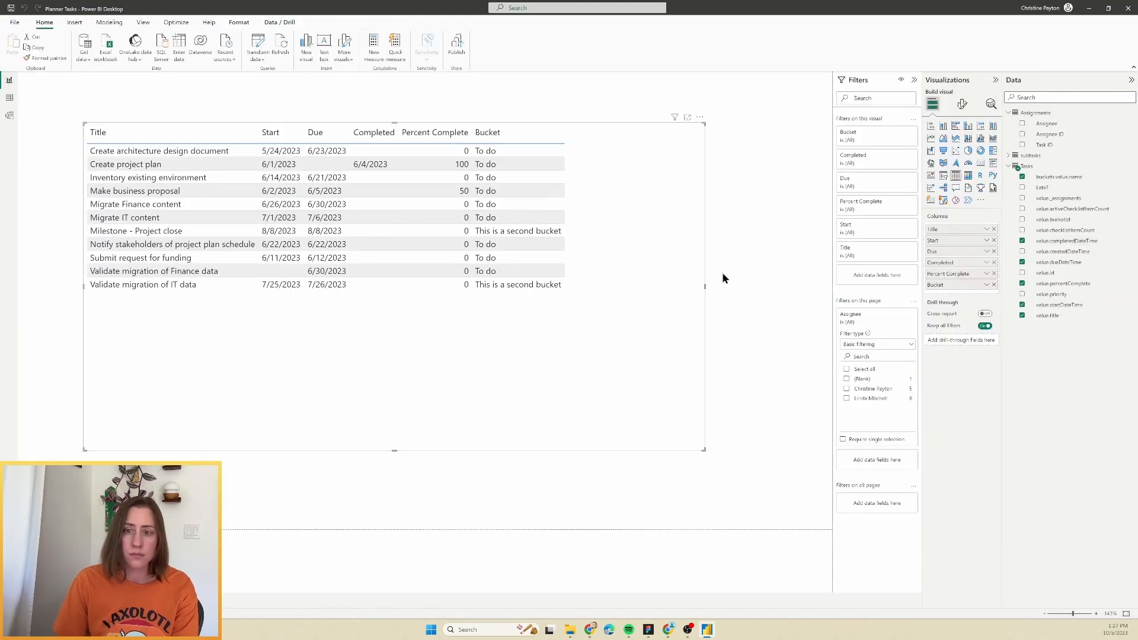
{"action": "left_click", "coordinate": [724, 273]}
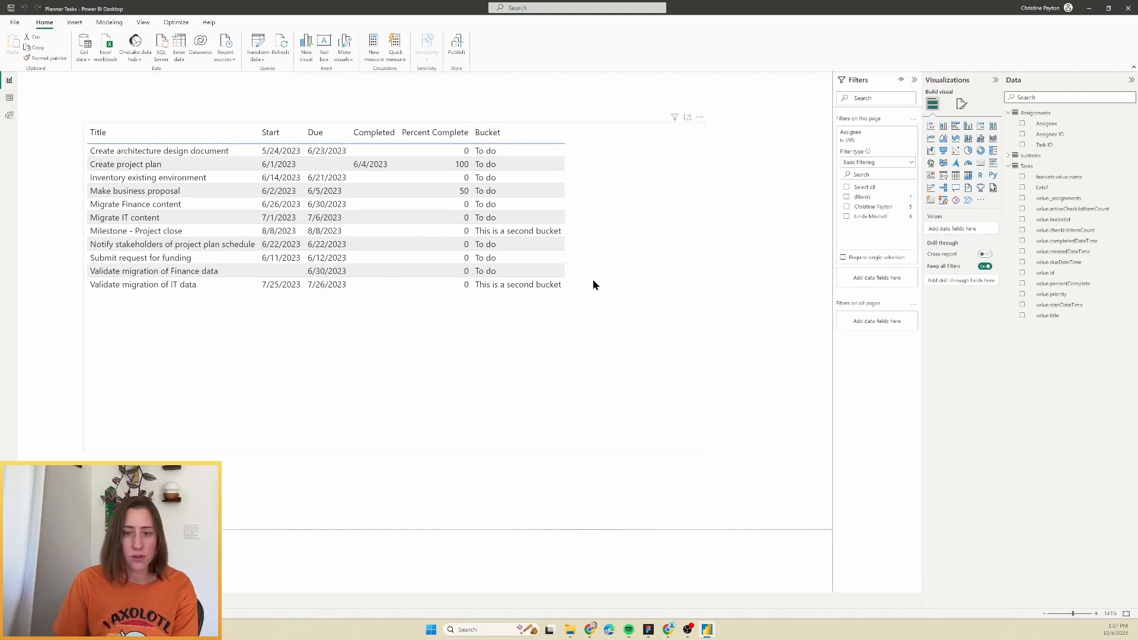
- Start a calculated column named Assignees in the Tasks table with a CALCULATE function
{"action": "left_click", "coordinate": [10, 98]}
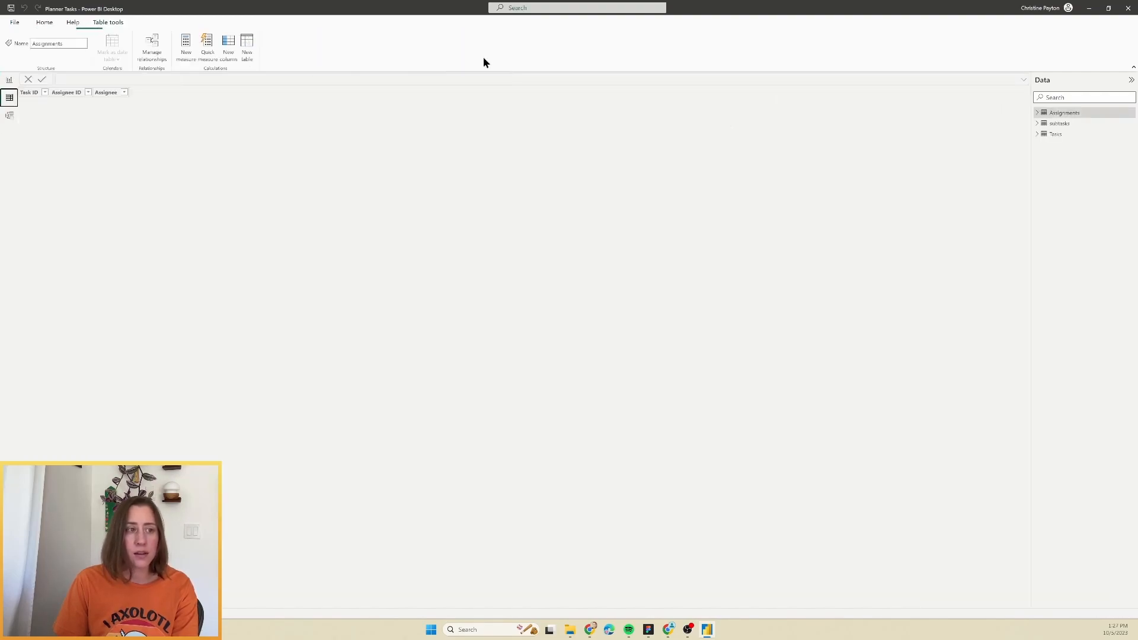
{"action": "left_click", "coordinate": [1070, 134]}
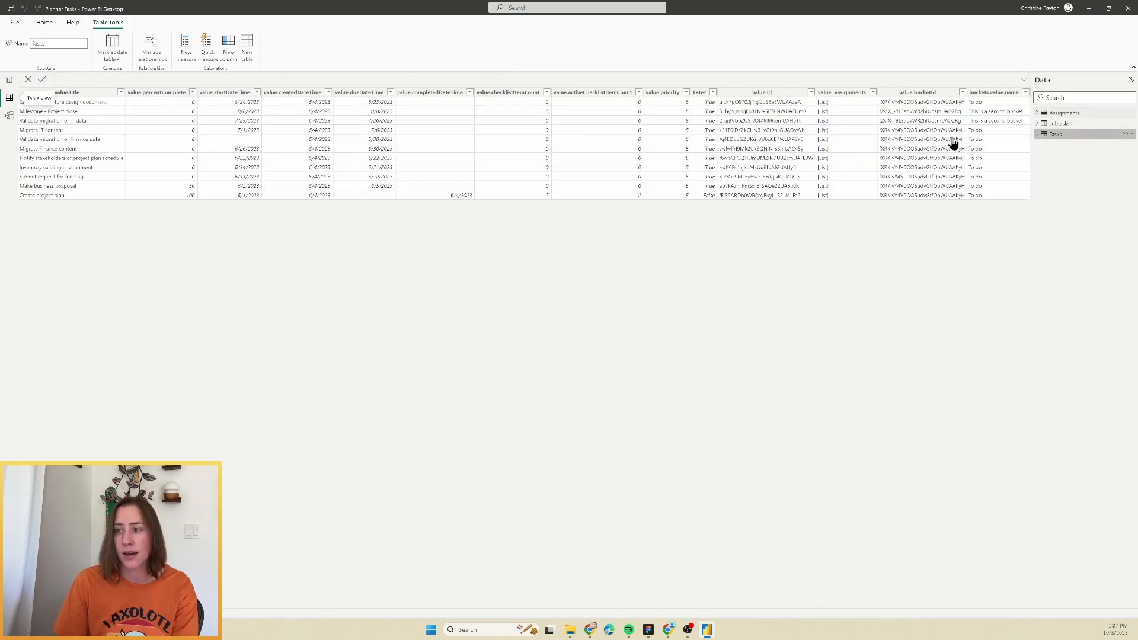
{"action": "key", "text": "ctrl+a"}
{"action": "type", "text": "Assignees ="}
{"action": "key", "text": "shift+Return"}
{"action": "type", "text": "CALCULATE("}
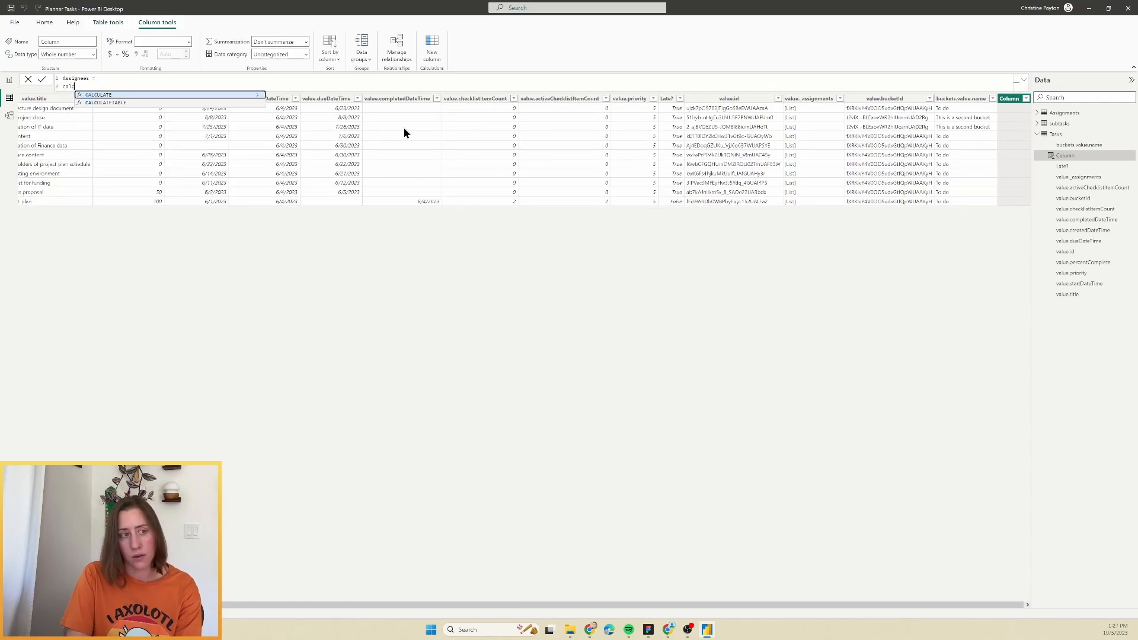
{"action": "key", "text": "shift+Return"}
- Nest a CONCATENATEX function inside CALCULATE with the Assignments table as its first argument
{"action": "type", "text": "con"}
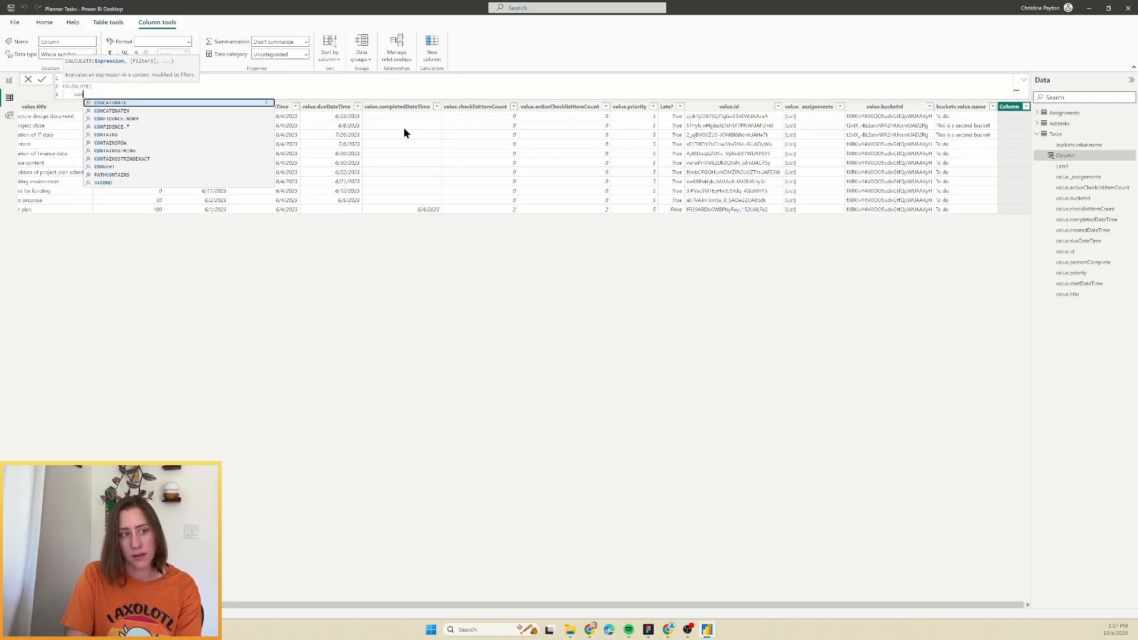
{"action": "type", "text": "ca"}
{"action": "key", "text": "Down"}
{"action": "key", "text": "Tab"}
{"action": "key", "text": "Down"}
{"action": "key", "text": "Down"}
{"action": "key", "text": "Down"}
{"action": "key", "text": "Down"}
{"action": "key", "text": "Down"}
{"action": "key", "text": "Down"}
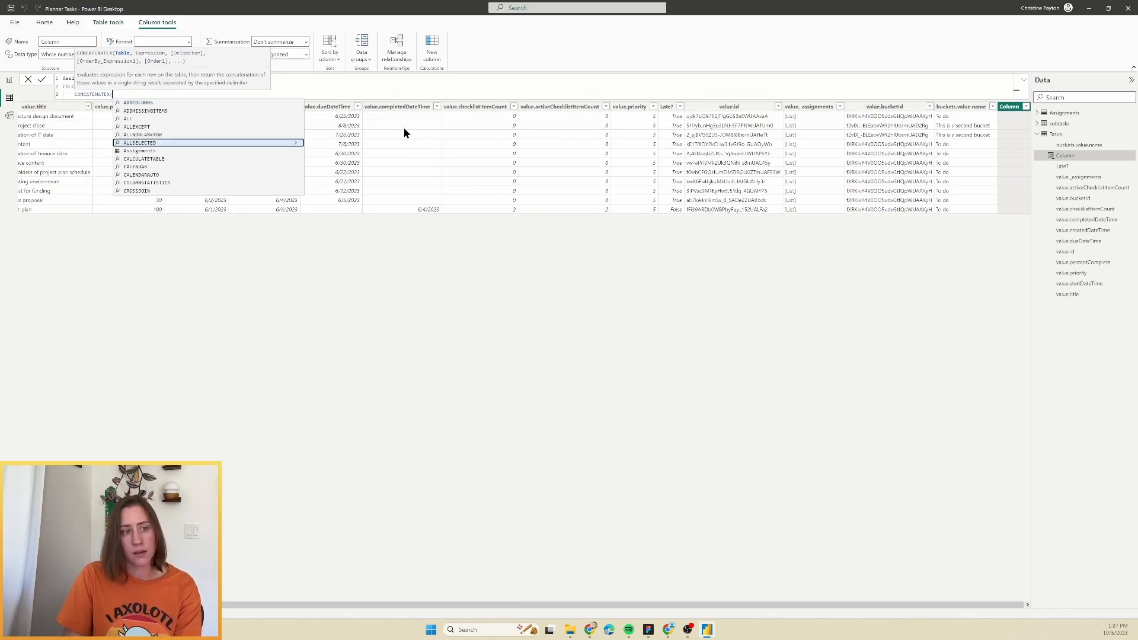
{"action": "key", "text": "Tab"}
- Use Assignments[Assignee] as the expression that CONCATENATEX joins
{"action": "type", "text": ", dis"}
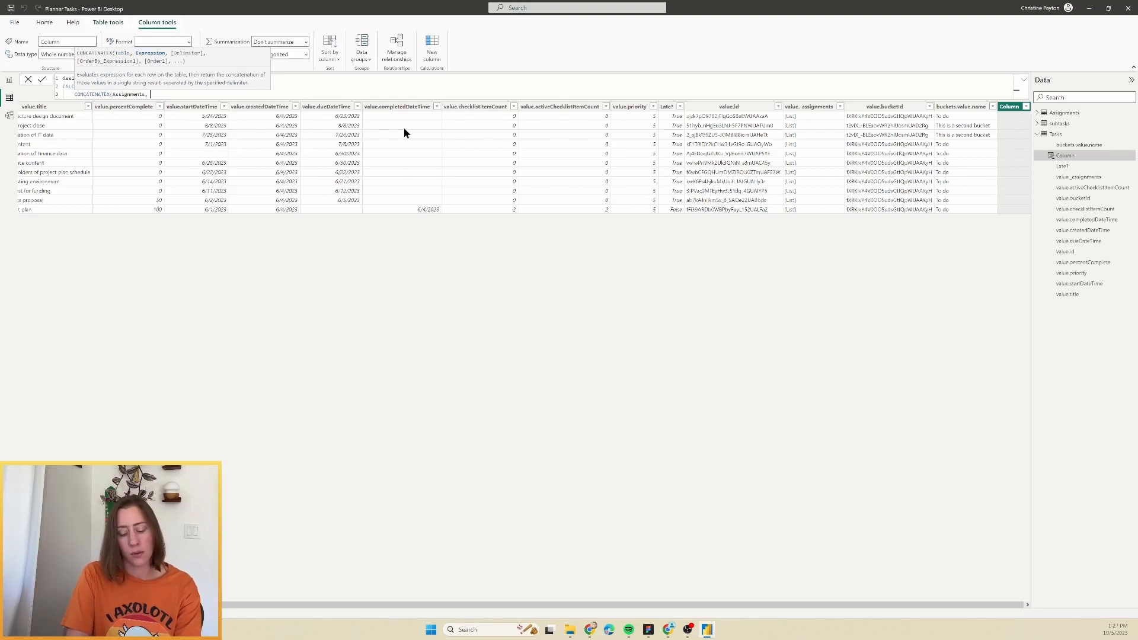
{"action": "key", "text": "BackSpace"}
{"action": "key", "text": "BackSpace"}
{"action": "key", "text": "BackSpace"}
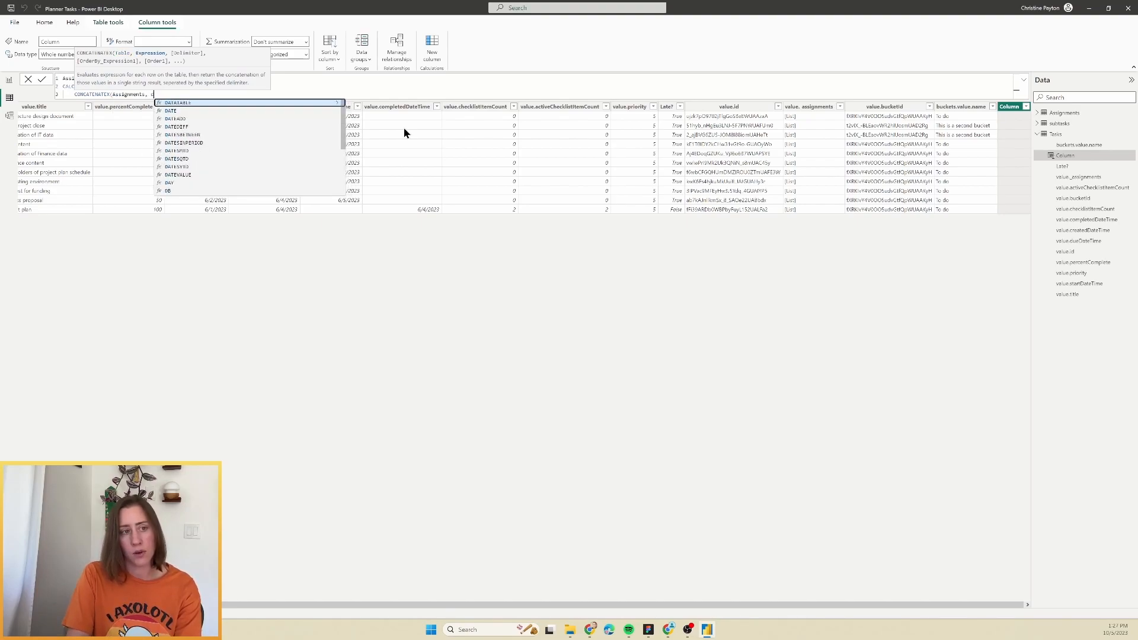
{"action": "type", "text": "n"}
{"action": "key", "text": "BackSpace"}
{"action": "type", "text": "assign"}
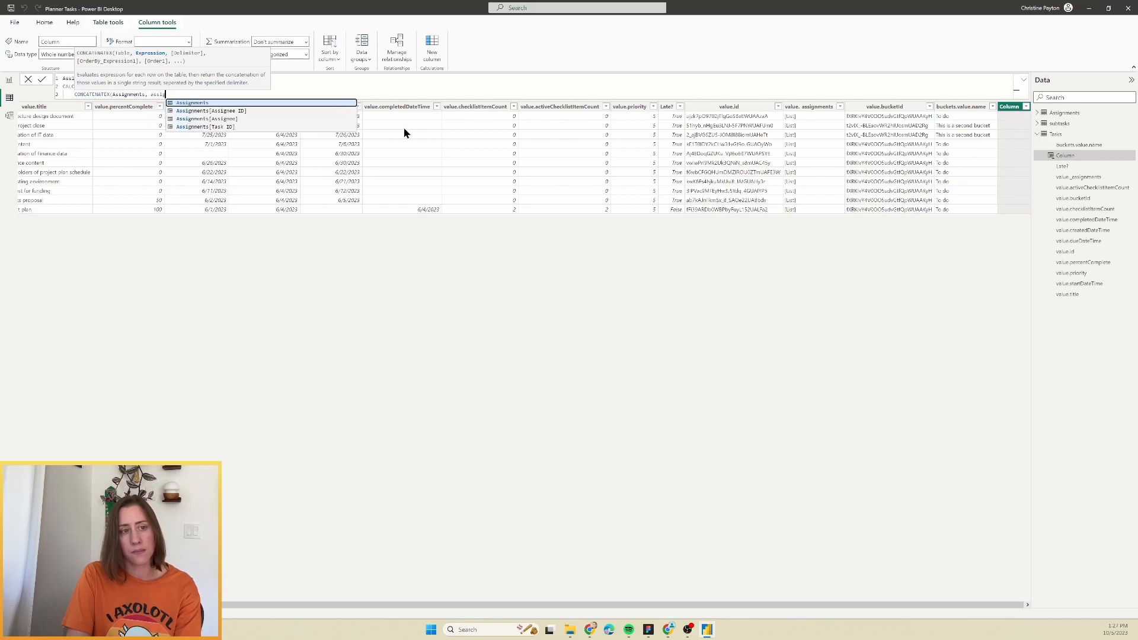
{"action": "key", "text": "Down"}
{"action": "key", "text": "Down"}
{"action": "key", "text": "Tab"}
{"action": "type", "text": ","}
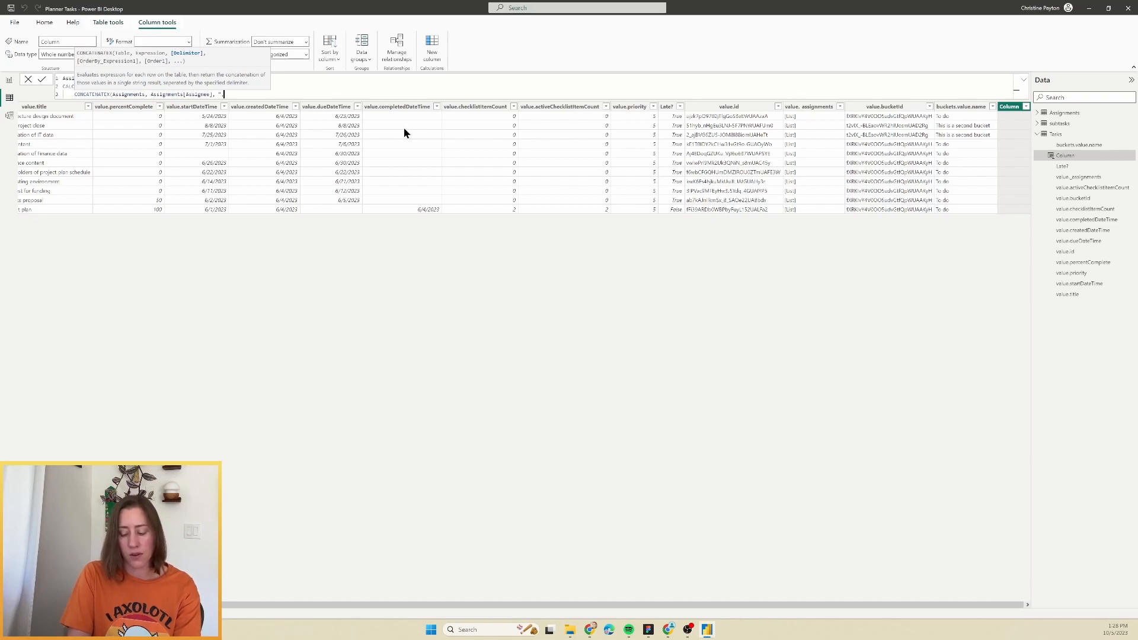
- Finish the Assignees formula with ", " as delimiter and ascending order by Assignments[Assignee], and commit it
{"action": "type", "text": "\", as"}
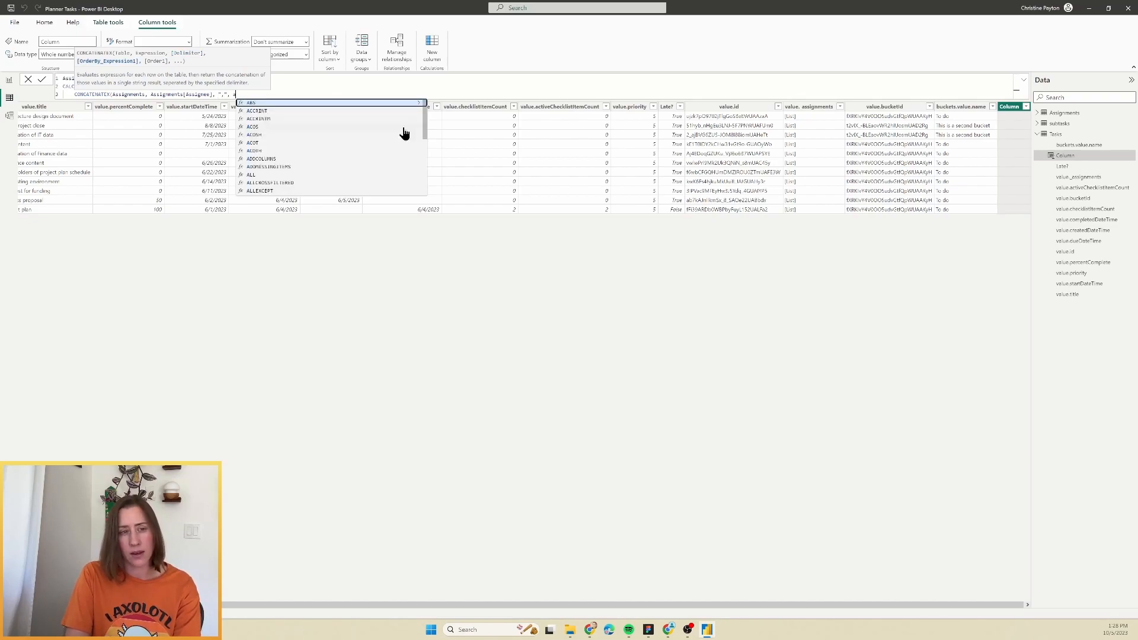
{"action": "key", "text": "Down"}
{"action": "key", "text": "Down"}
{"action": "key", "text": "Down"}
{"action": "key", "text": "Down"}
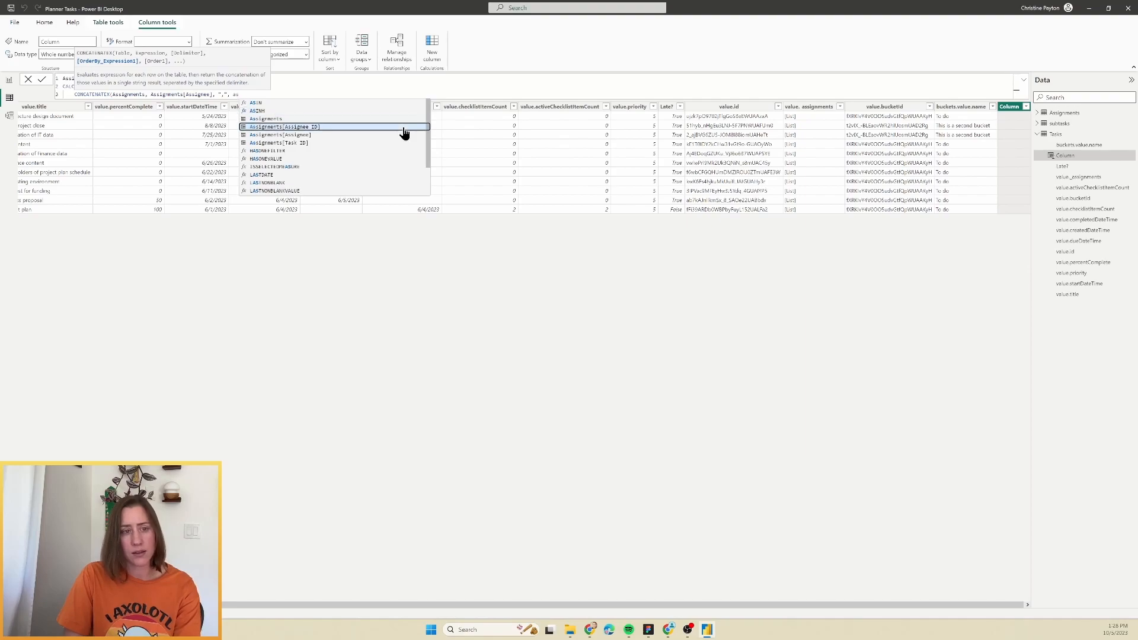
{"action": "key", "text": "Tab"}
{"action": "type", "text": ","}
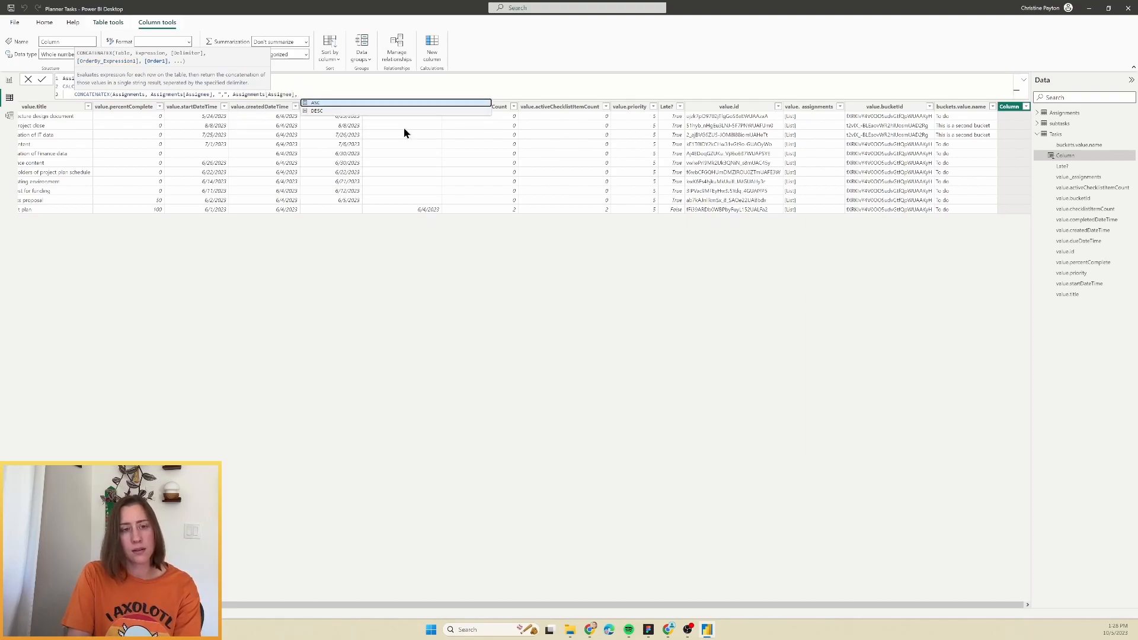
{"action": "type", "text": " ASC)"}
{"action": "key", "text": "Return"}
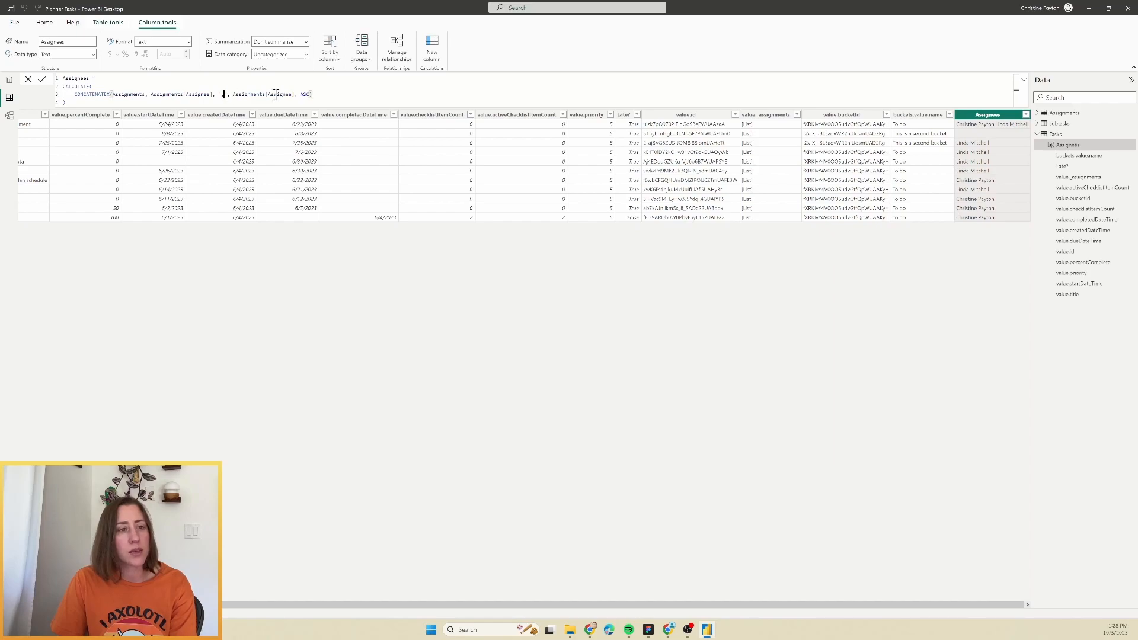
{"action": "left_click", "coordinate": [42, 79]}
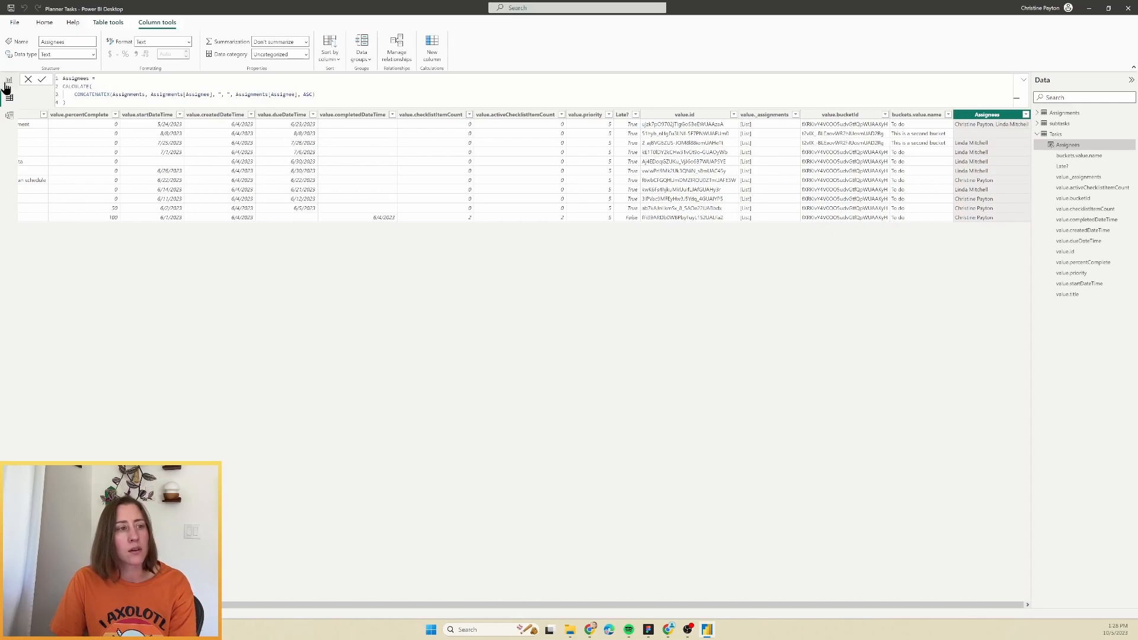
- Add the Assignees column to the report page's table visual and filter the page to the first named assignee
{"action": "left_click", "coordinate": [8, 82]}
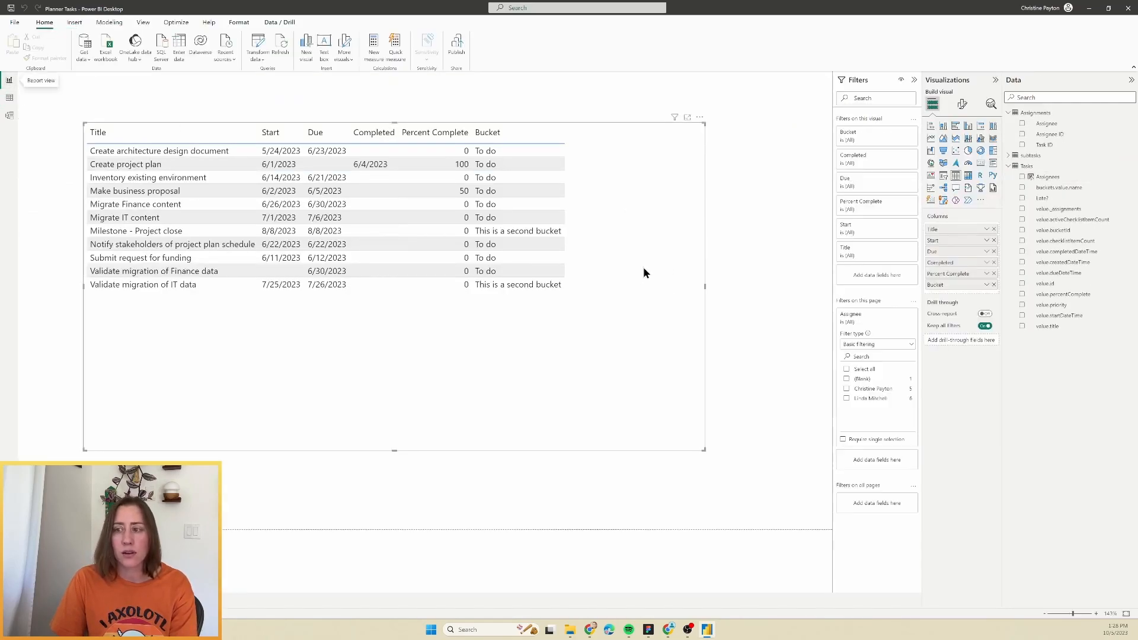
{"action": "left_click", "coordinate": [1022, 177]}
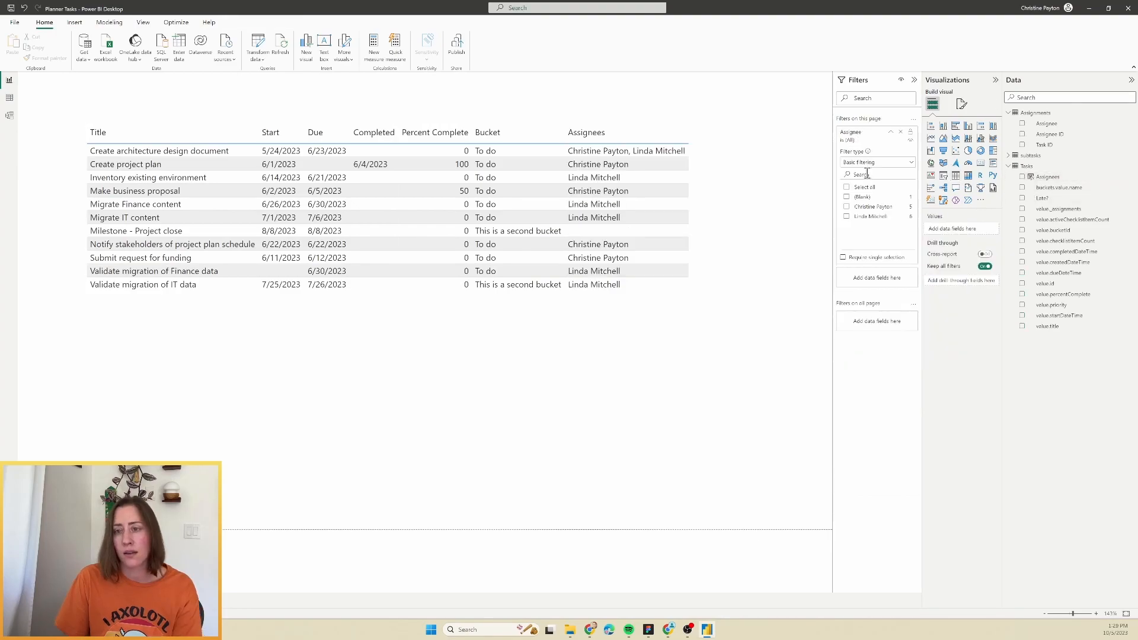
{"action": "left_click", "coordinate": [847, 208]}
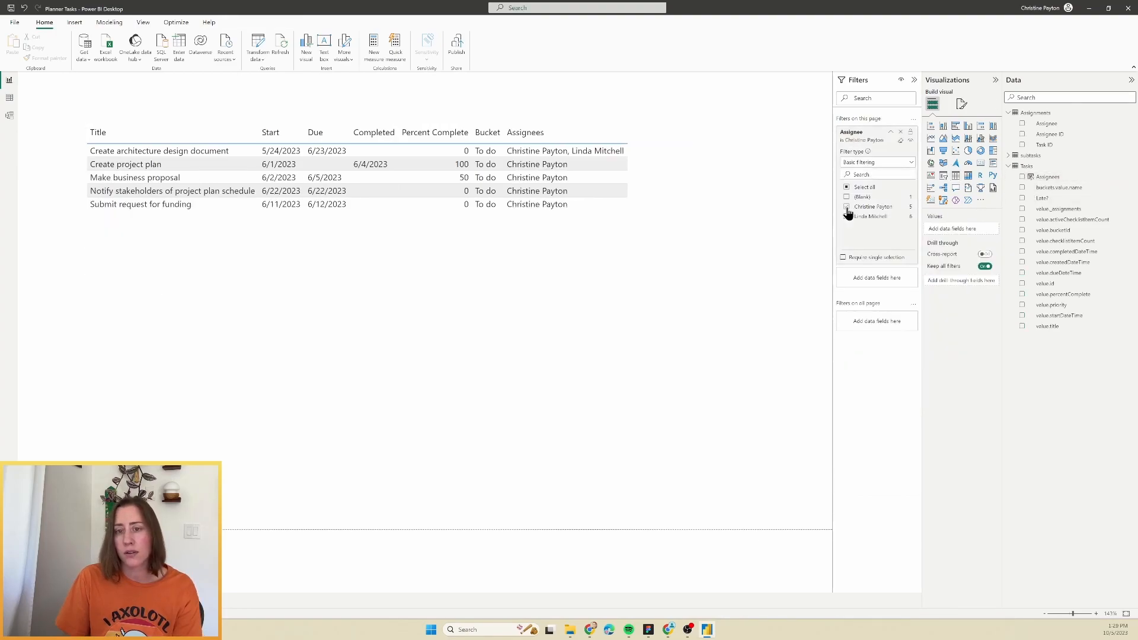